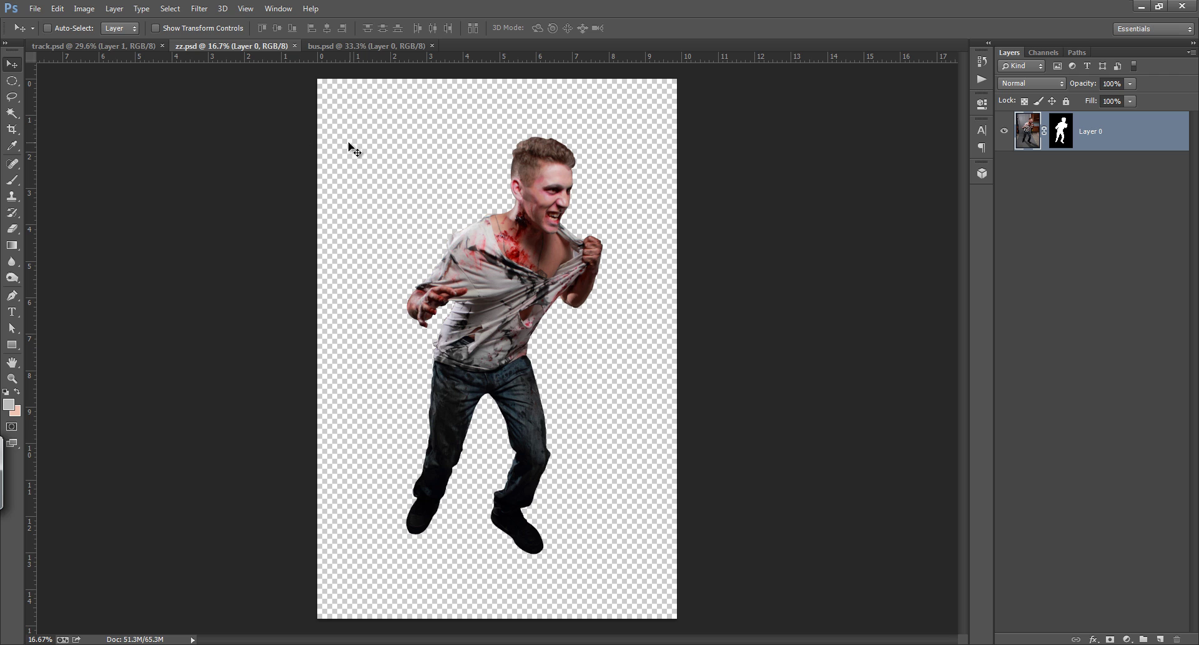
# Drag the masked zombie (Layer 0) from zz.psd toward the track.psd document tab.
pyautogui.moveTo(350, 147)
pyautogui.mouseDown()
pyautogui.moveTo(262, 75)
pyautogui.moveTo(156, 50)
pyautogui.moveTo(216, 119)
pyautogui.mouseUp()
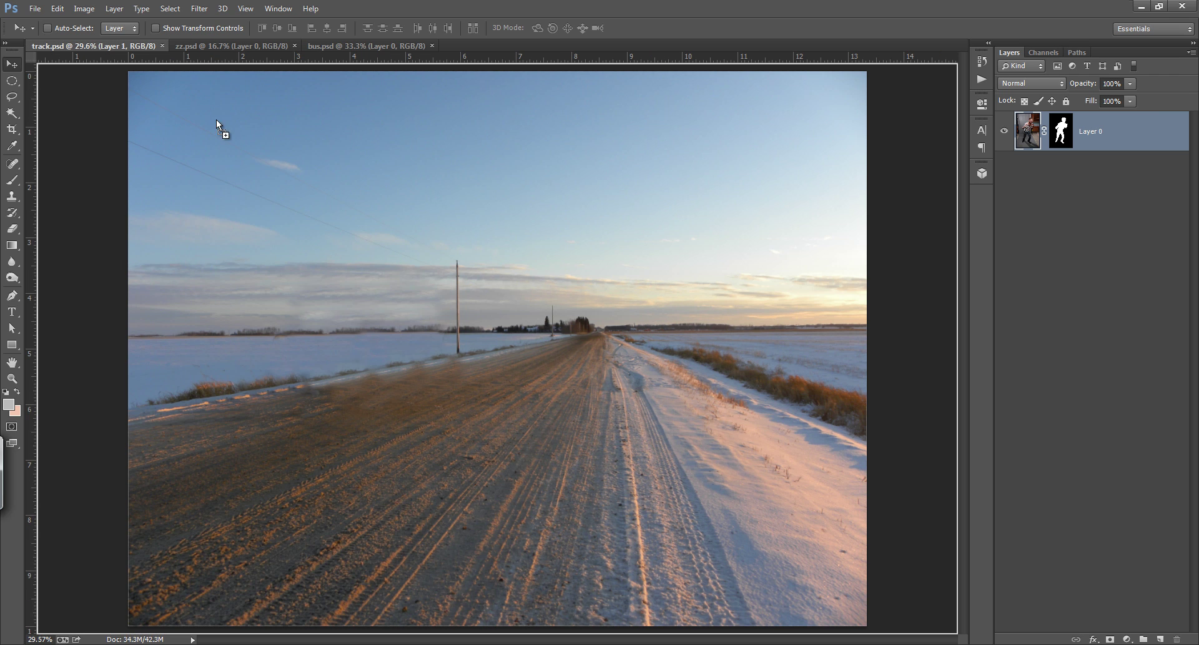
# Drop the zombie into track.psd, reposition it, and duplicate its layer.
pyautogui.moveTo(395, 306); pyautogui.dragTo(442, 377)
pyautogui.moveTo(664, 478)
pyautogui.mouseDown()
pyautogui.moveTo(523, 376)
pyautogui.moveTo(538, 371)
pyautogui.mouseUp()
pyautogui.hotkey('ctrl', 'j')
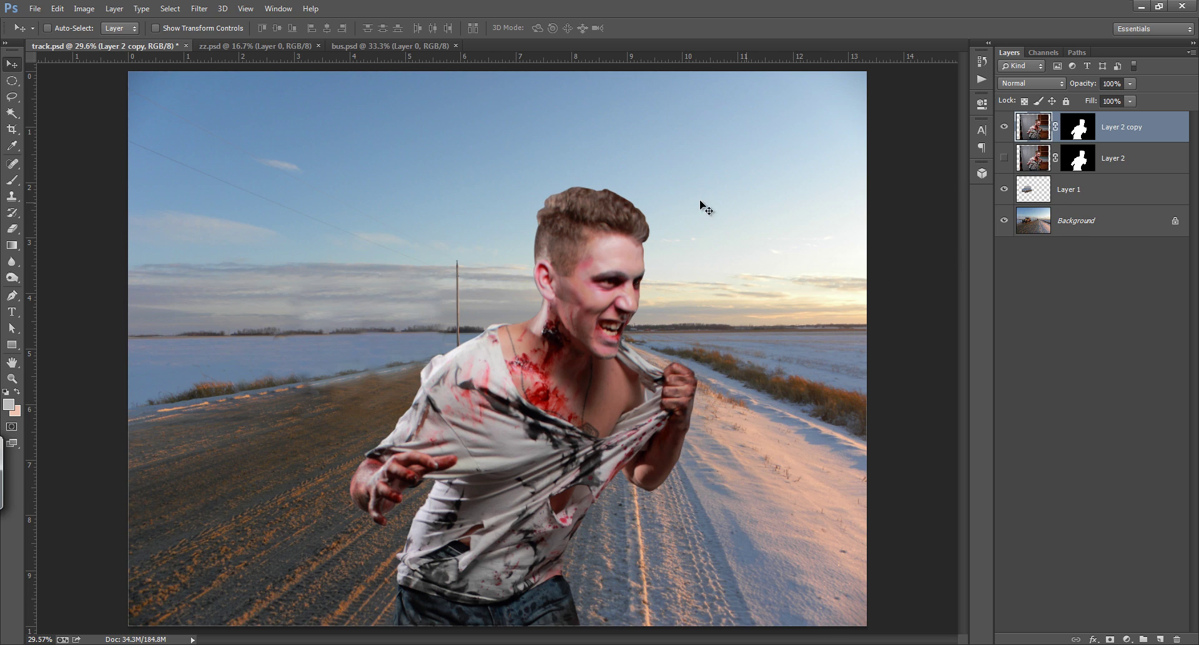
# Scale the zombie copy to about 44% and set it standing on the road.
pyautogui.hotkey('ctrl', 't')
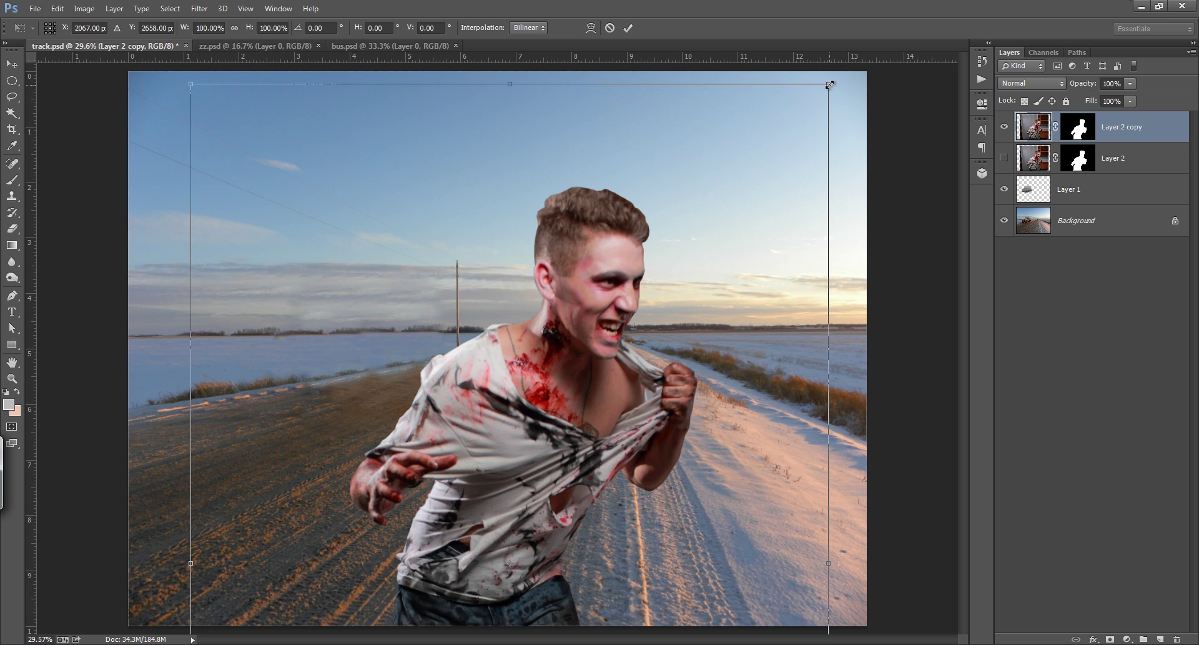
pyautogui.moveTo(828, 83); pyautogui.dragTo(701, 274)
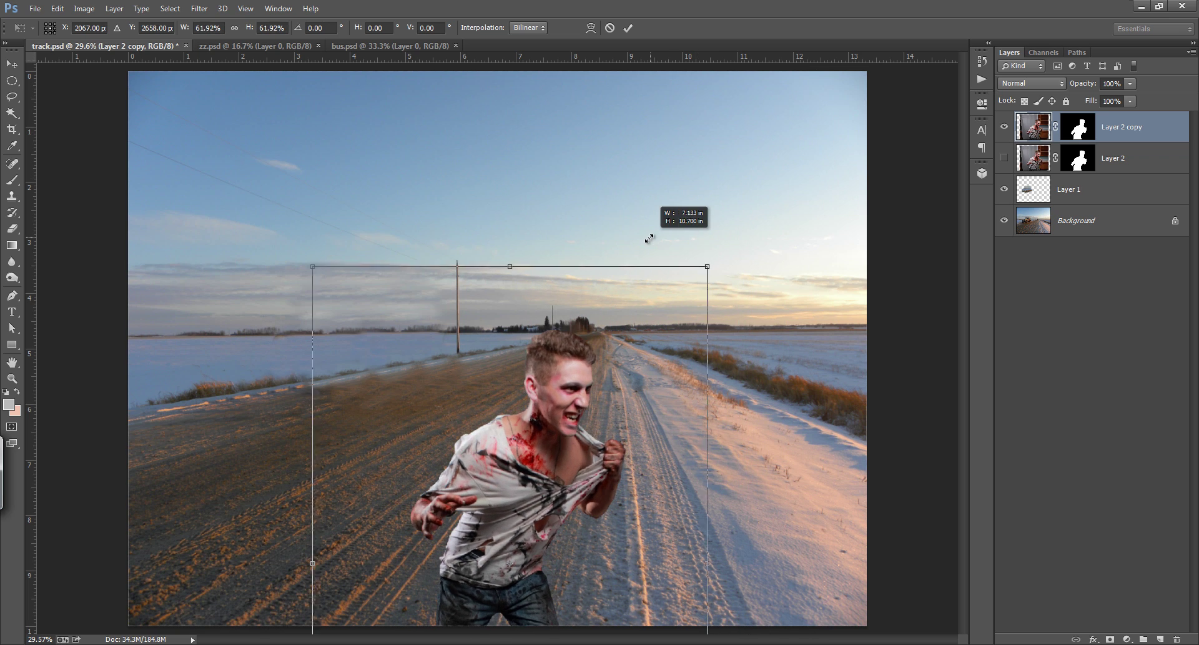
pyautogui.moveTo(585, 480); pyautogui.dragTo(577, 305)
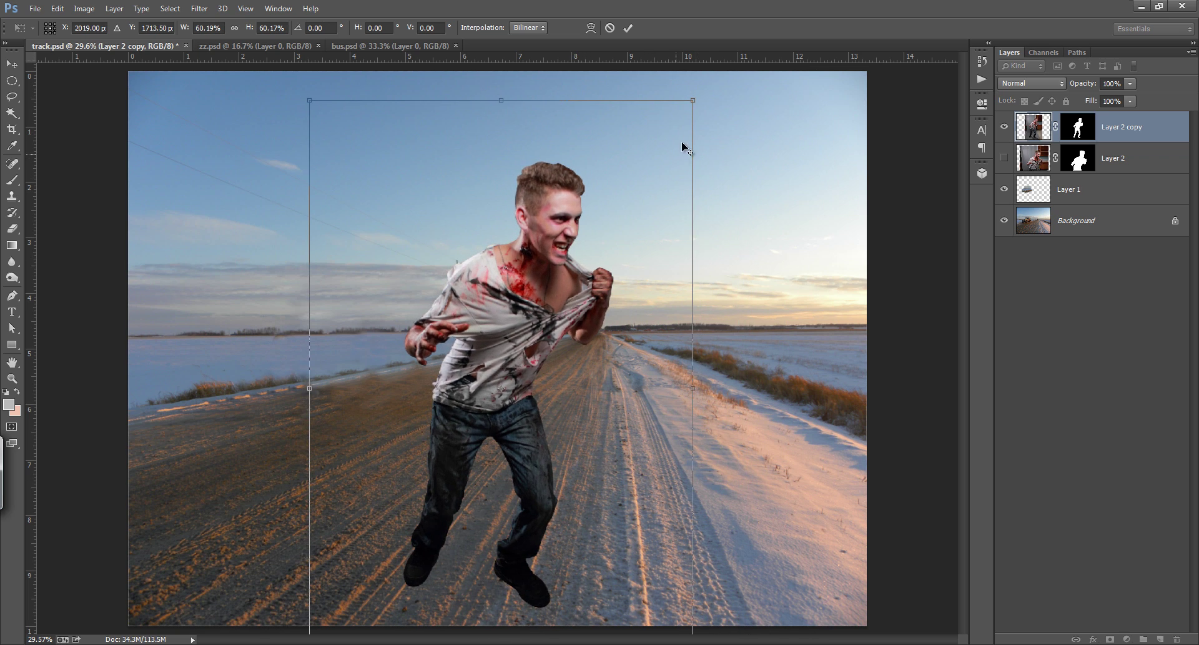
pyautogui.moveTo(693, 101); pyautogui.dragTo(646, 176)
pyautogui.moveTo(606, 235); pyautogui.dragTo(587, 267)
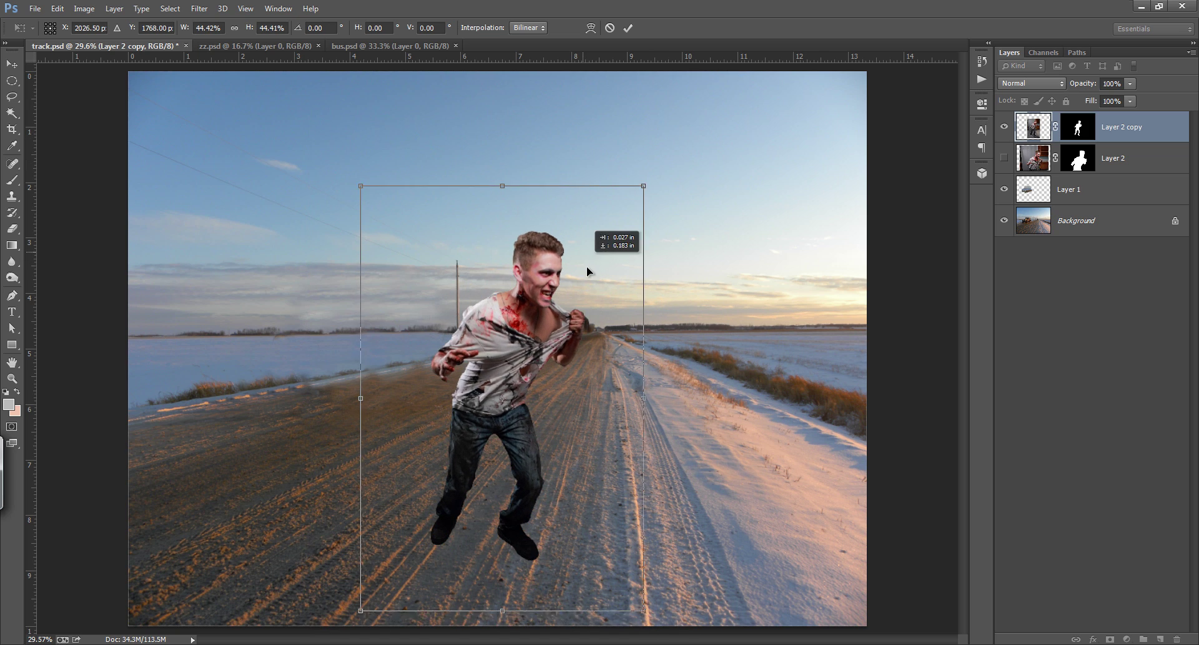
pyautogui.click(628, 28)
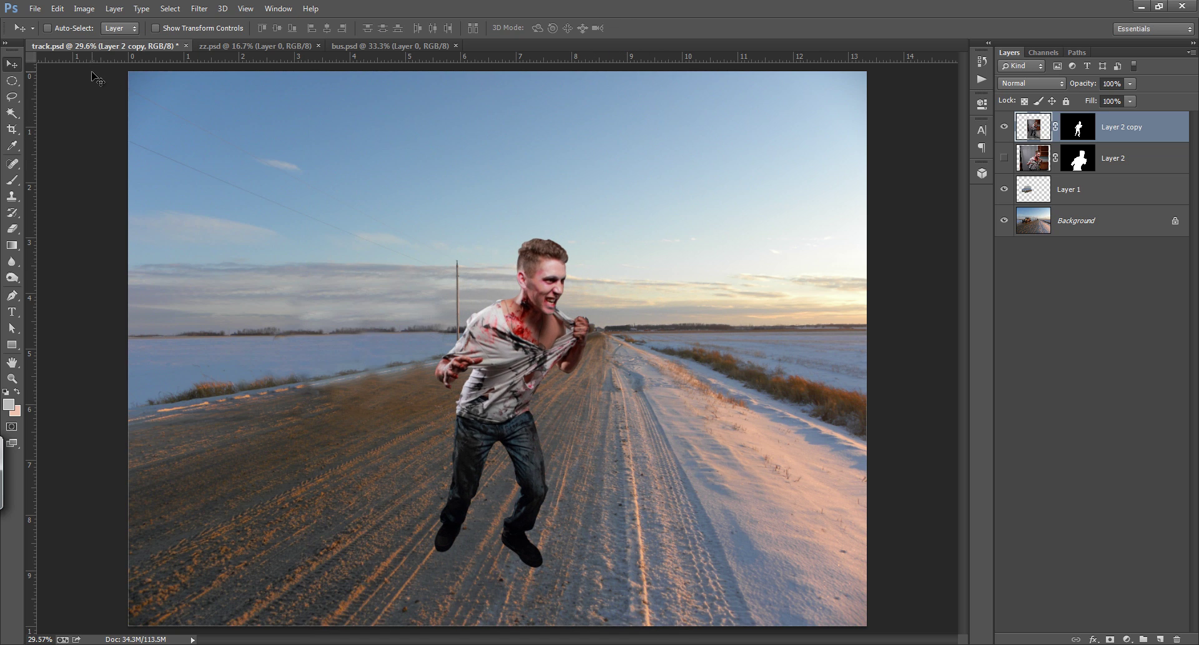
# Flip the zombie horizontally to face left, nudge it, and duplicate the layer as Layer 2 copy 2.
pyautogui.click(58, 9)
pyautogui.moveTo(150, 316)
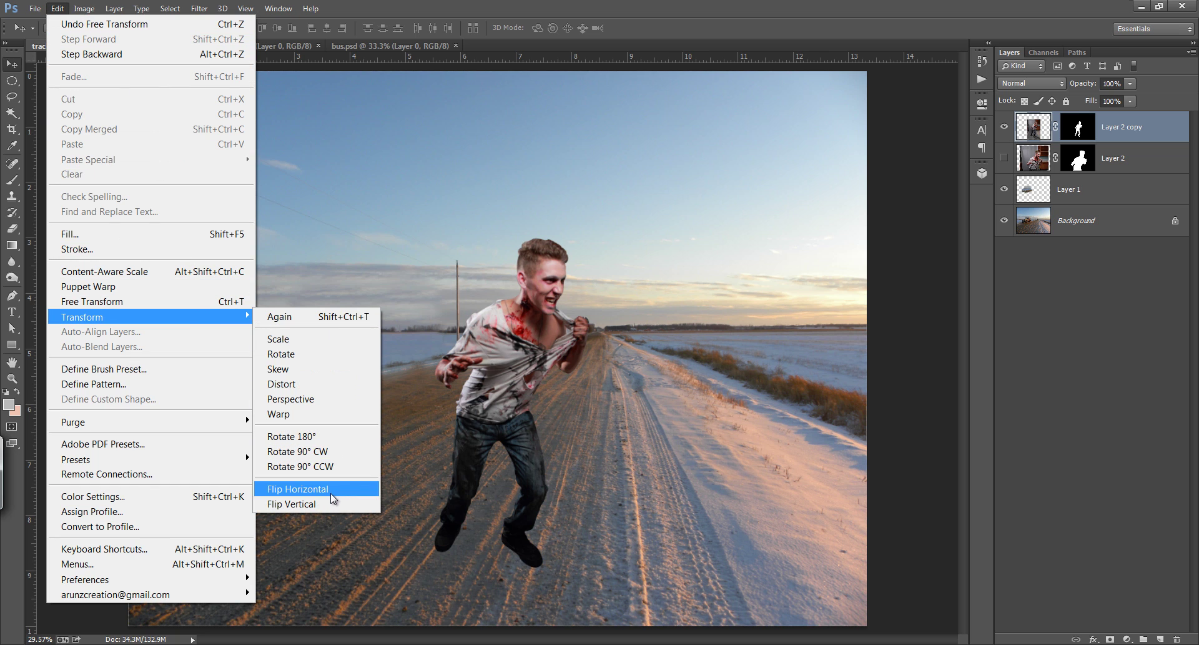
pyautogui.click(331, 492)
pyautogui.moveTo(513, 396); pyautogui.dragTo(531, 387)
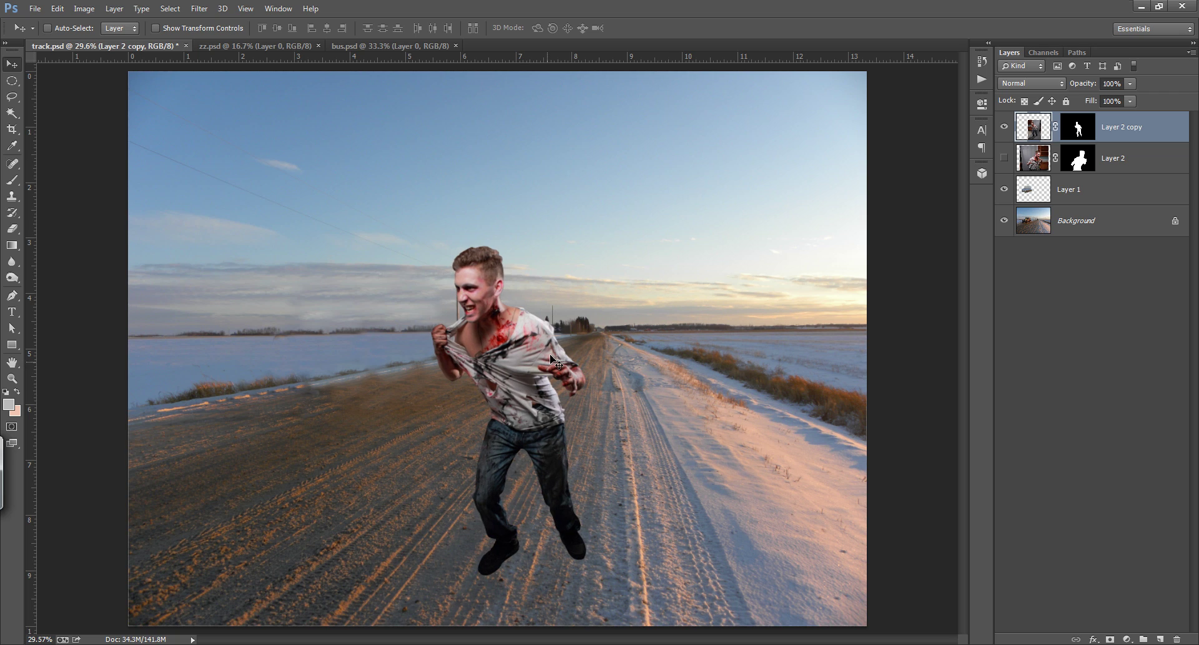
pyautogui.hotkey('ctrl', 'j')
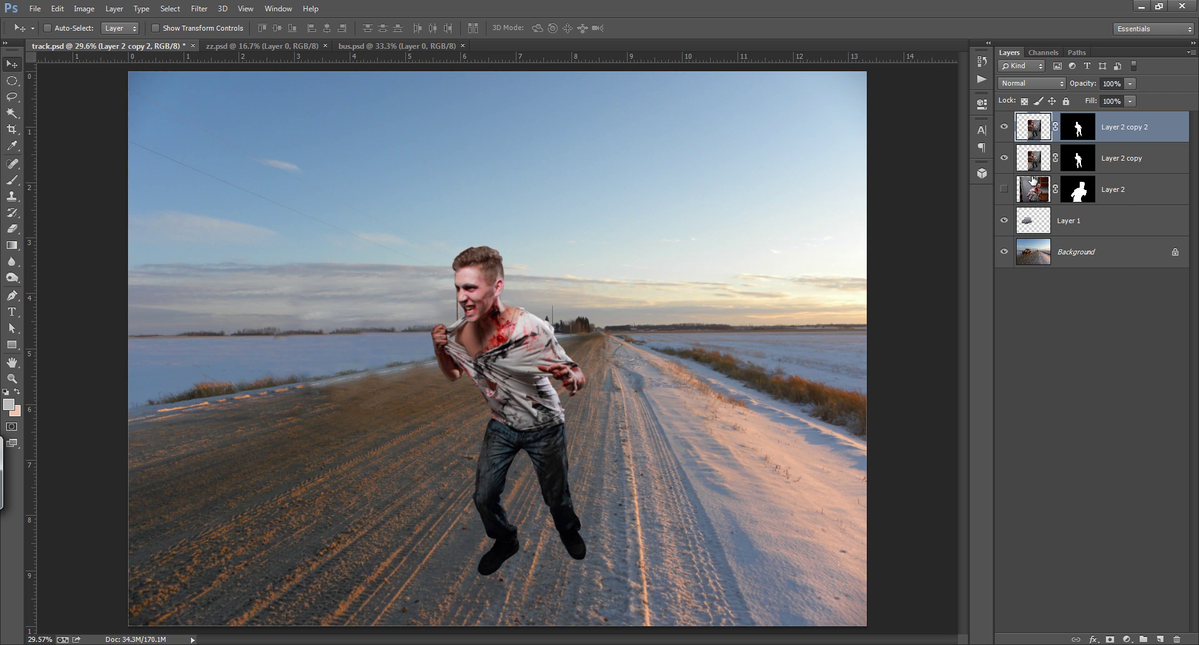
# Delete Layer 2 copy's layer mask so the full studio photo shows.
pyautogui.click(1054, 155)
pyautogui.click(1094, 165)
pyautogui.rightClick(1085, 157)
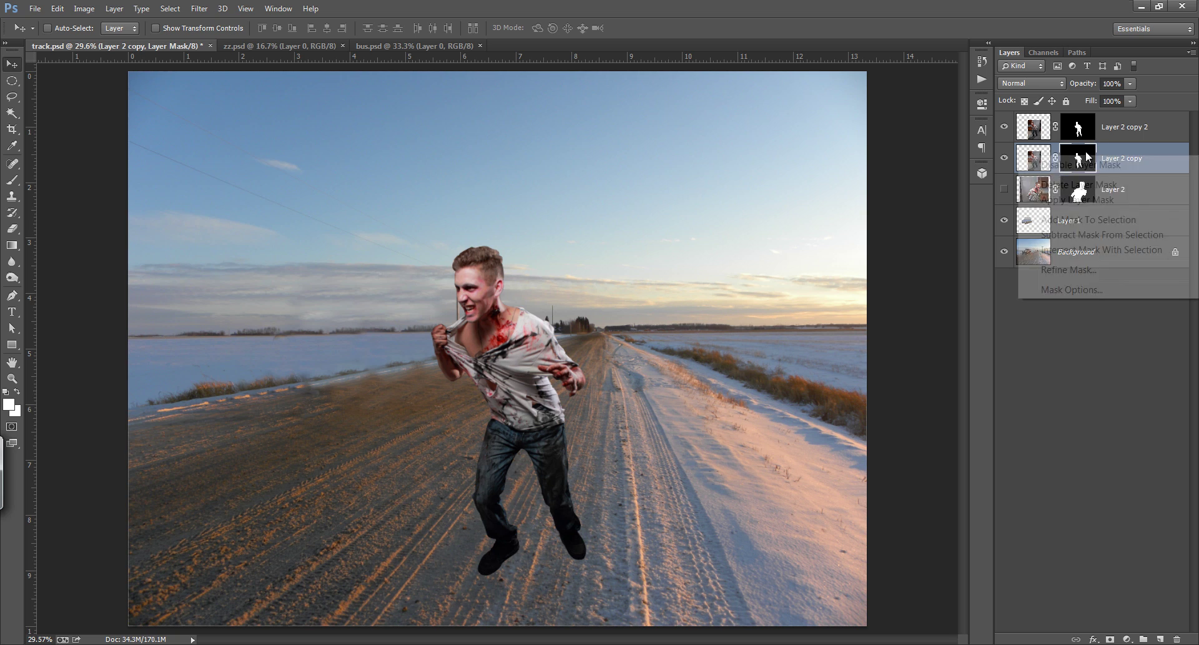
pyautogui.click(1070, 185)
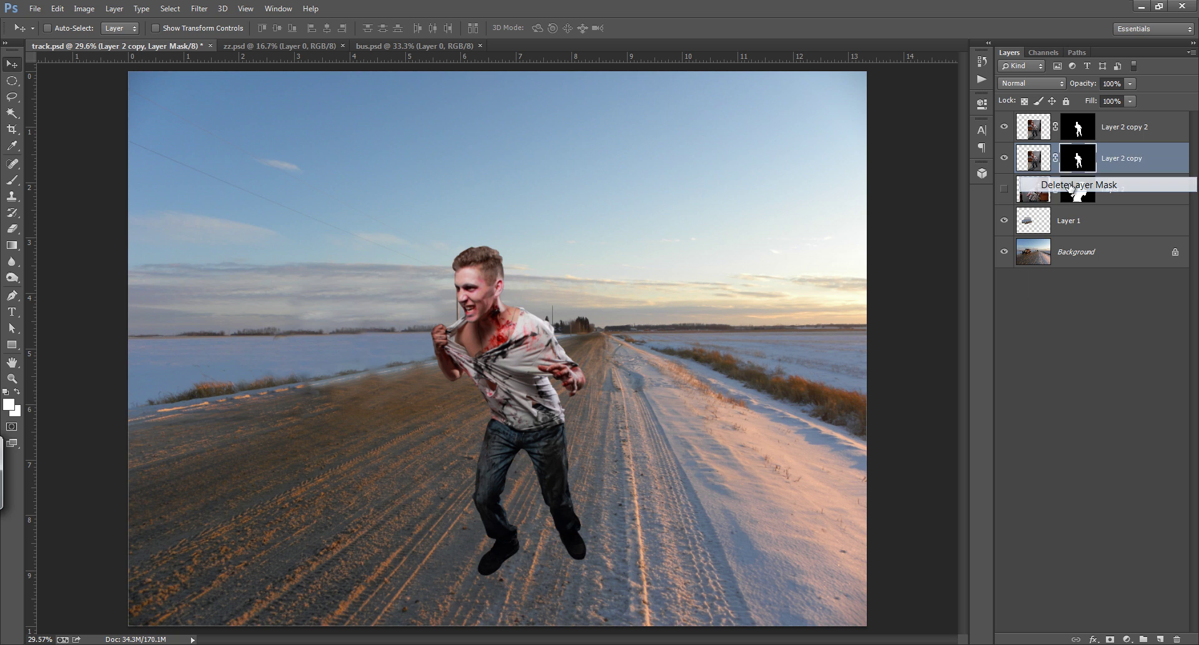
# Set Layer 2 copy to Multiply at 100% opacity and give it a fresh white mask.
pyautogui.click(1032, 83)
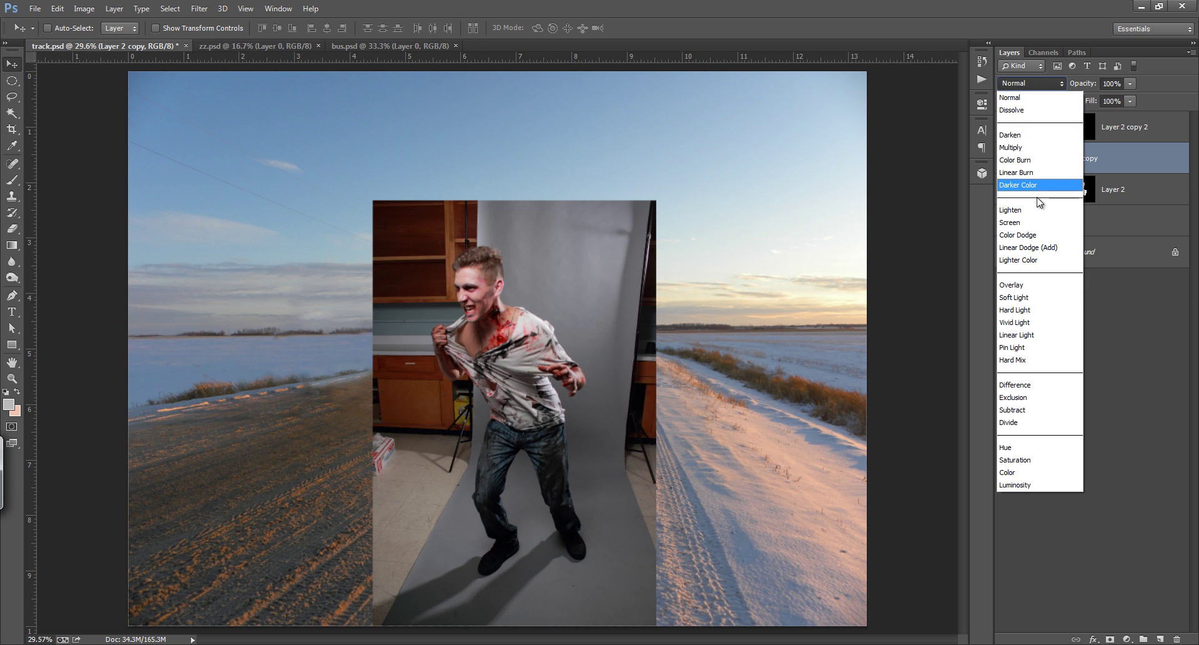
pyautogui.click(1022, 150)
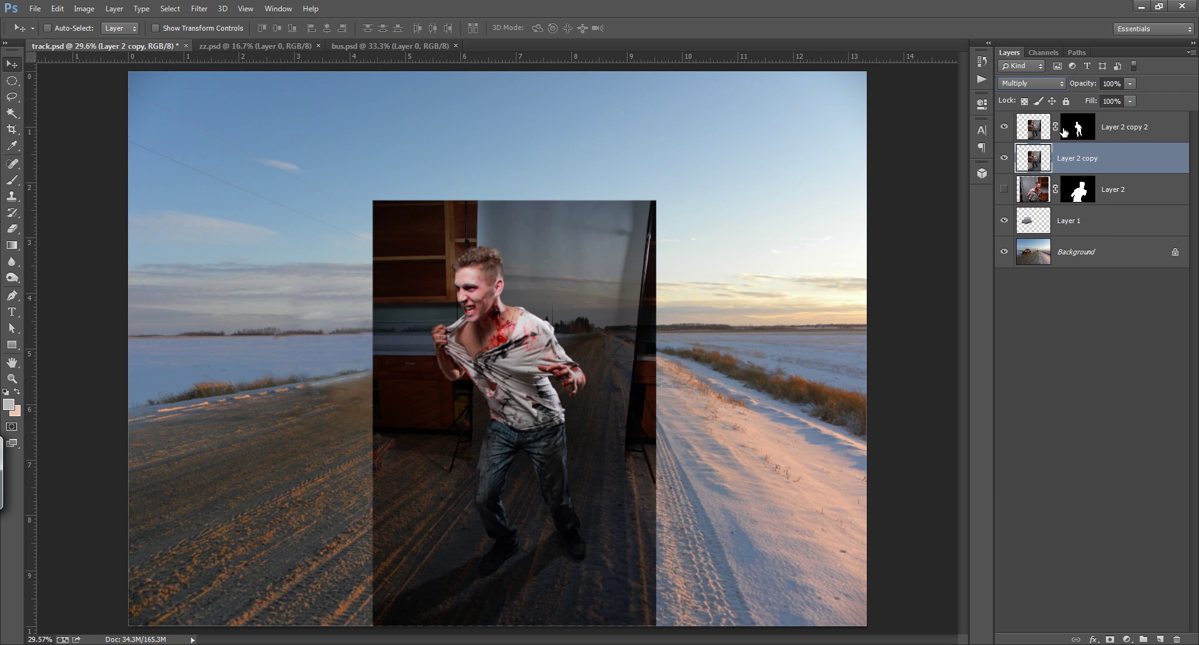
pyautogui.moveTo(1078, 88); pyautogui.dragTo(1069, 86)
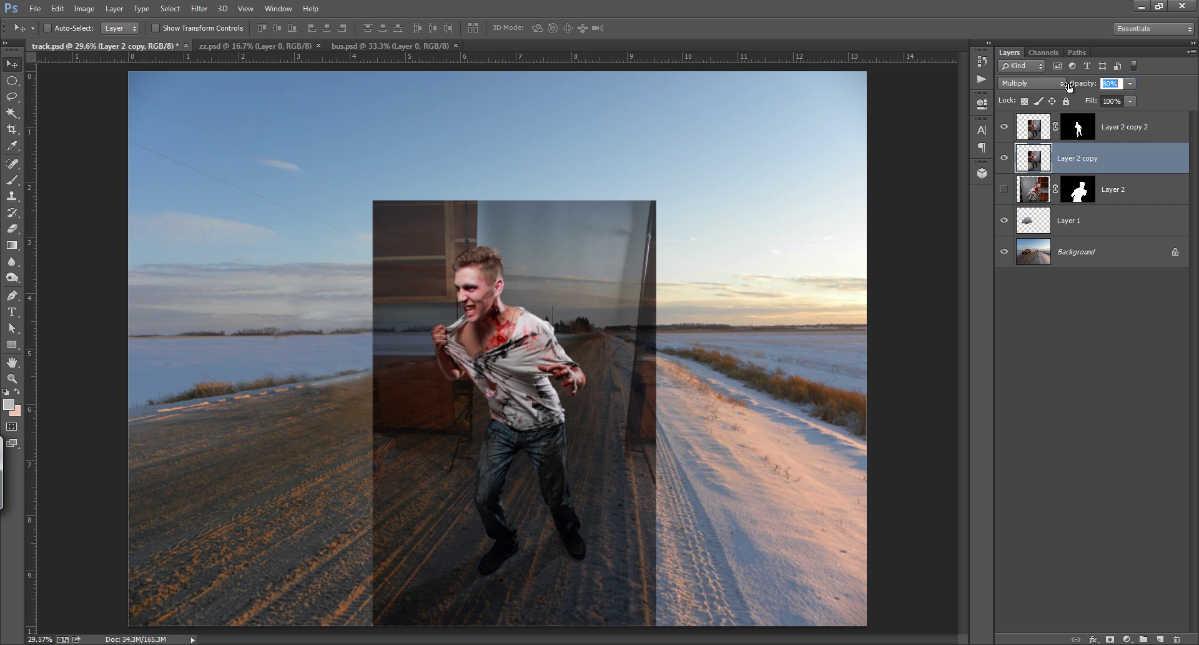
pyautogui.write('100')
pyautogui.press('Return')
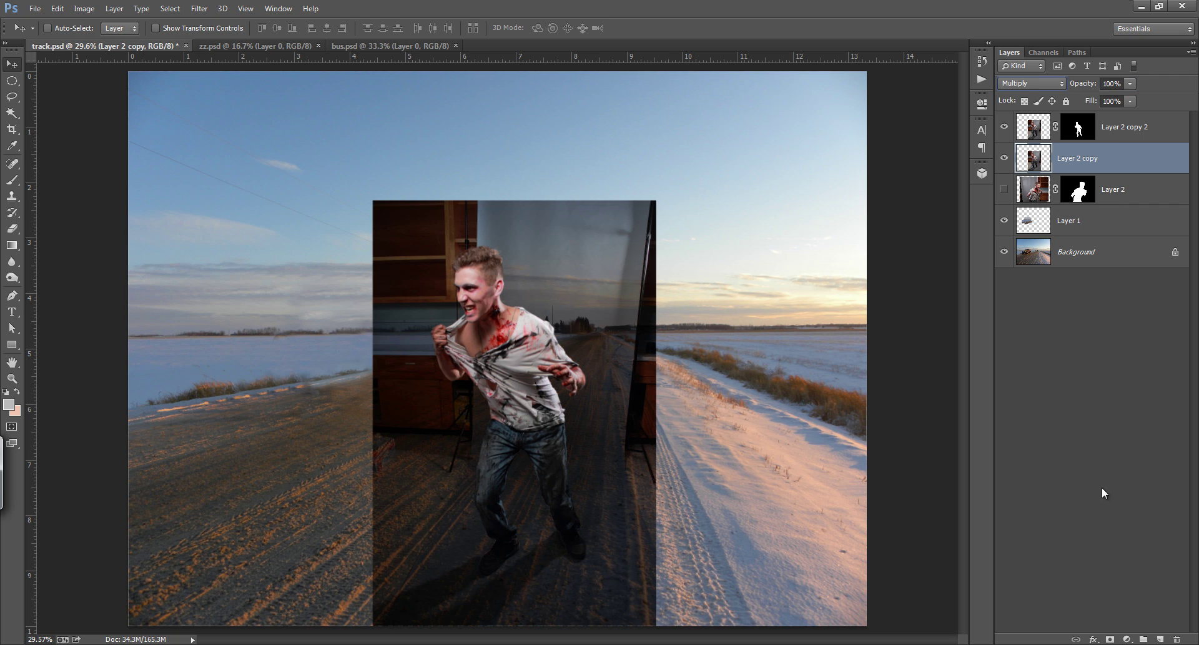
pyautogui.click(1108, 638)
pyautogui.press('b')
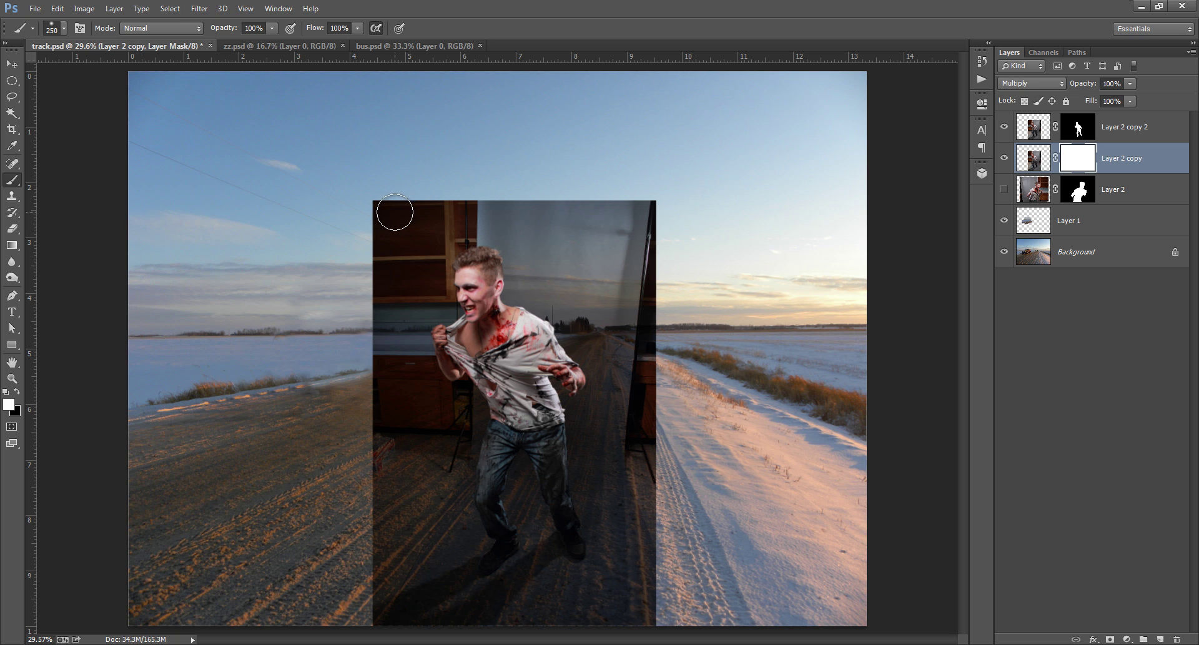
# Paint black on the mask to hide the backdrop's top-left corner and area behind the head.
pyautogui.press('x')
pyautogui.click(395, 212)
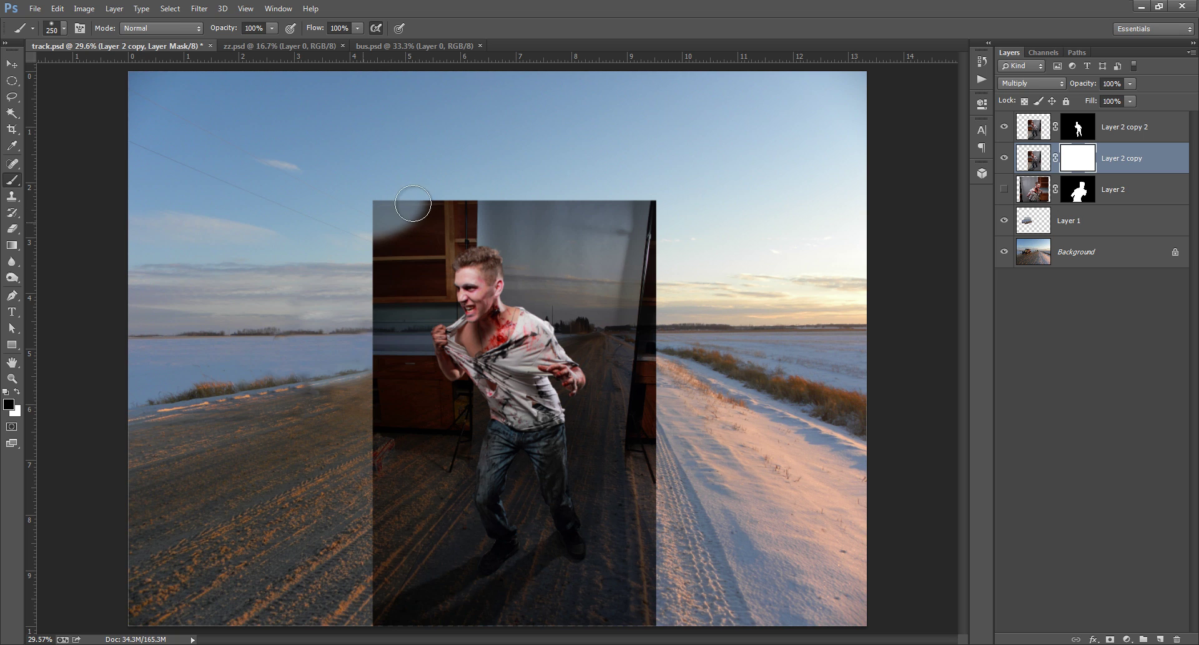
pyautogui.click(64, 28)
pyautogui.click(375, 223)
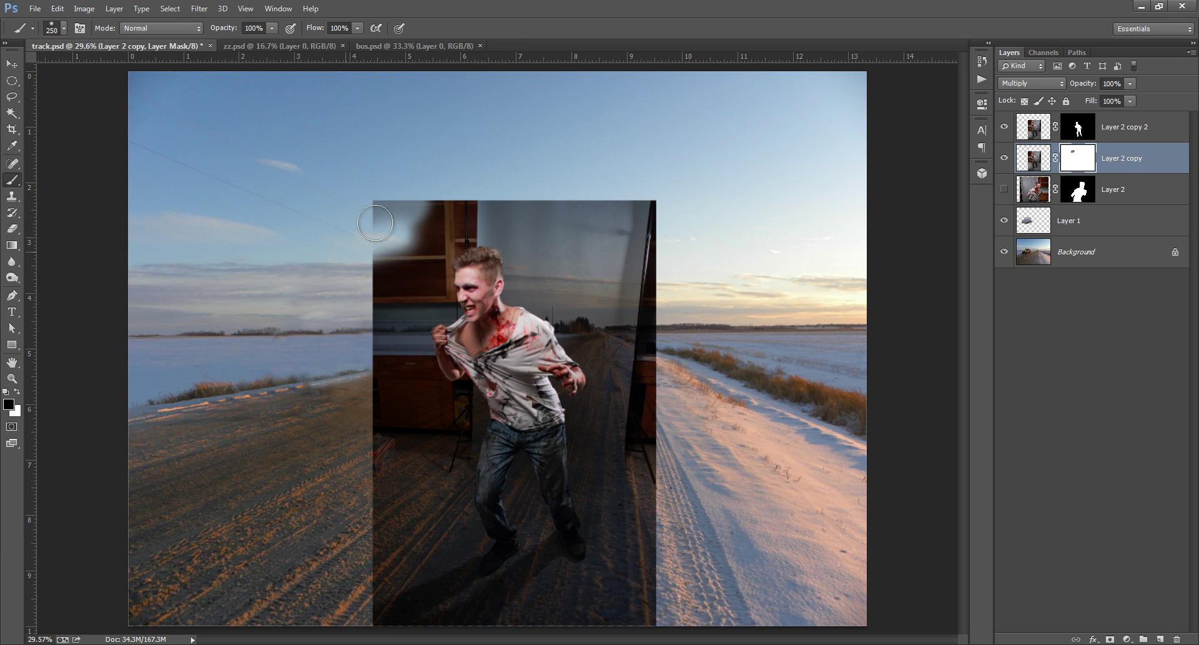
pyautogui.moveTo(375, 223)
pyautogui.mouseDown()
pyautogui.moveTo(493, 213)
pyautogui.moveTo(547, 289)
pyautogui.mouseUp()
# Hide the remaining backdrop around the man and his legs, then add a Levels adjustment layer.
pyautogui.press(']')
pyautogui.press(']')
pyautogui.press(']')
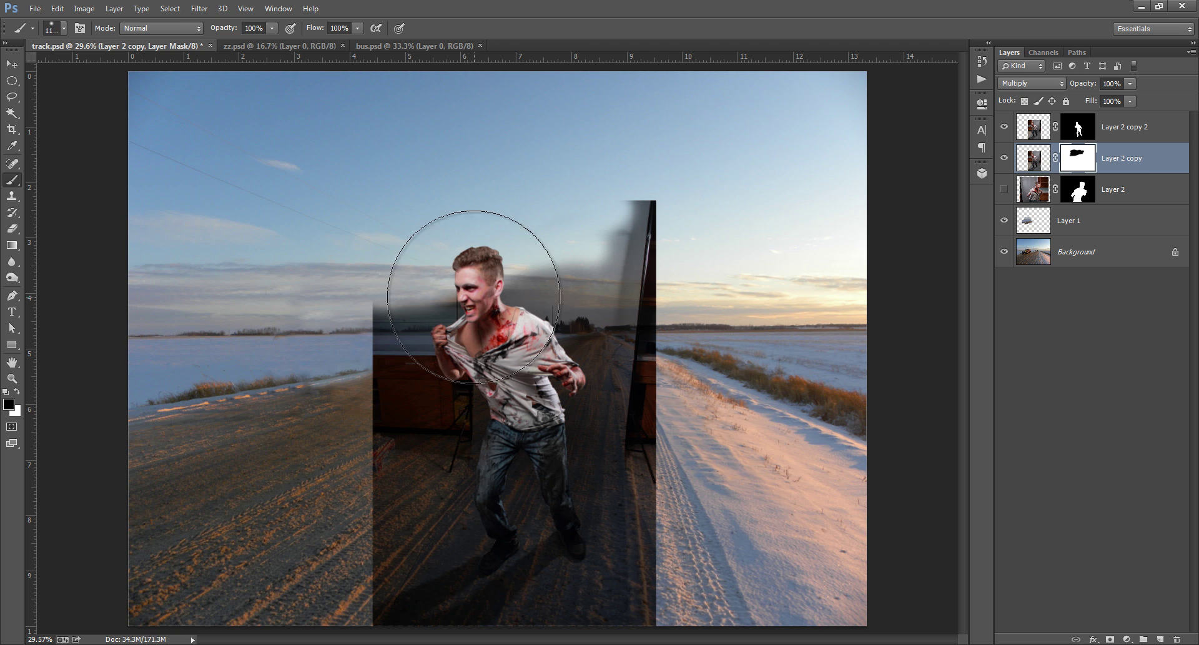
pyautogui.moveTo(473, 297)
pyautogui.mouseDown()
pyautogui.moveTo(369, 335)
pyautogui.moveTo(496, 294)
pyautogui.moveTo(623, 293)
pyautogui.moveTo(594, 235)
pyautogui.moveTo(508, 294)
pyautogui.moveTo(428, 321)
pyautogui.moveTo(529, 254)
pyautogui.mouseUp()
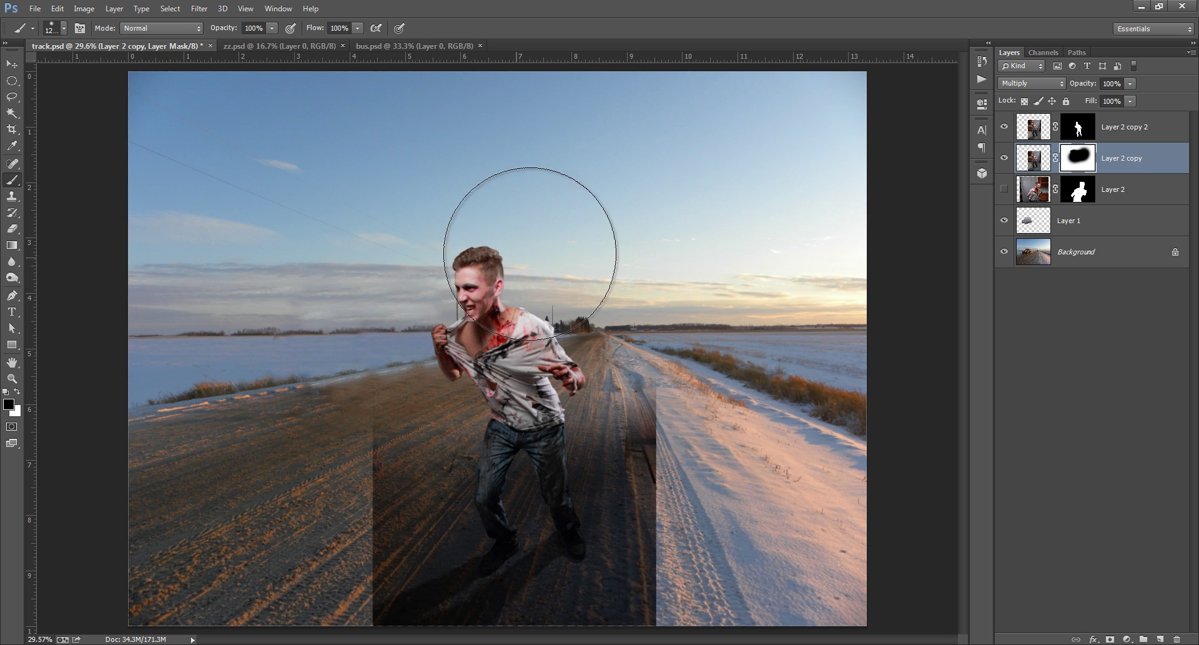
pyautogui.press('[')
pyautogui.press('[')
pyautogui.press('[')
pyautogui.moveTo(428, 415); pyautogui.dragTo(319, 498)
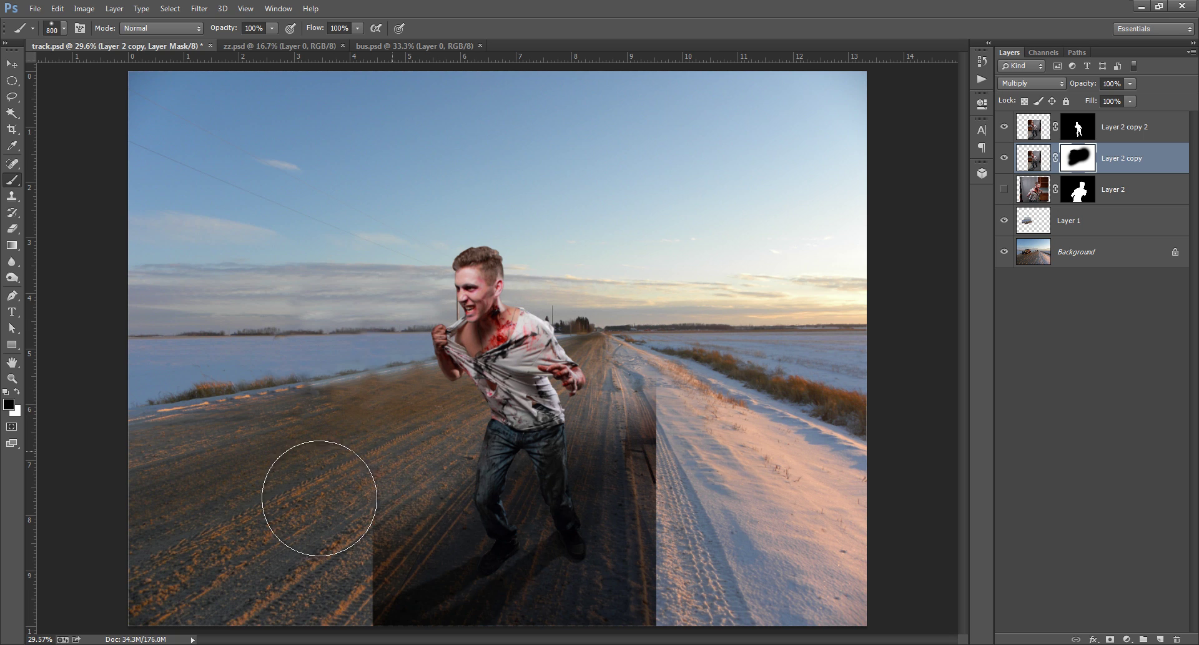
pyautogui.moveTo(577, 399)
pyautogui.mouseDown()
pyautogui.moveTo(649, 406)
pyautogui.moveTo(616, 441)
pyautogui.moveTo(672, 408)
pyautogui.moveTo(576, 455)
pyautogui.moveTo(589, 468)
pyautogui.mouseUp()
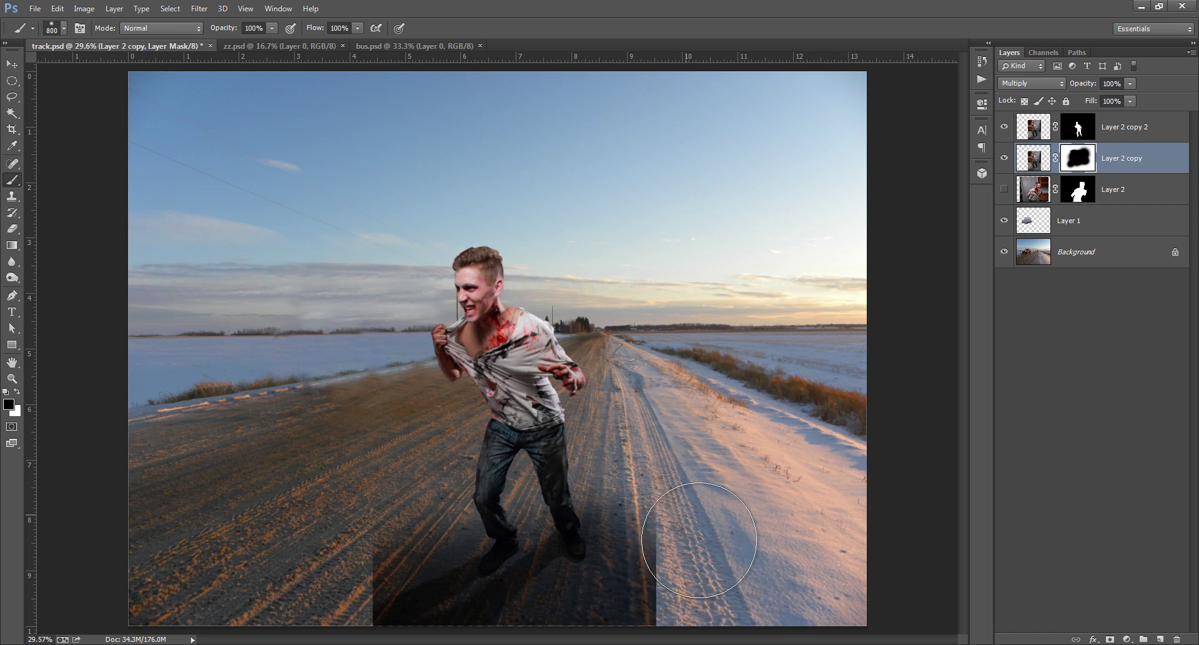
pyautogui.moveTo(700, 539)
pyautogui.mouseDown()
pyautogui.moveTo(696, 602)
pyautogui.moveTo(631, 615)
pyautogui.mouseUp()
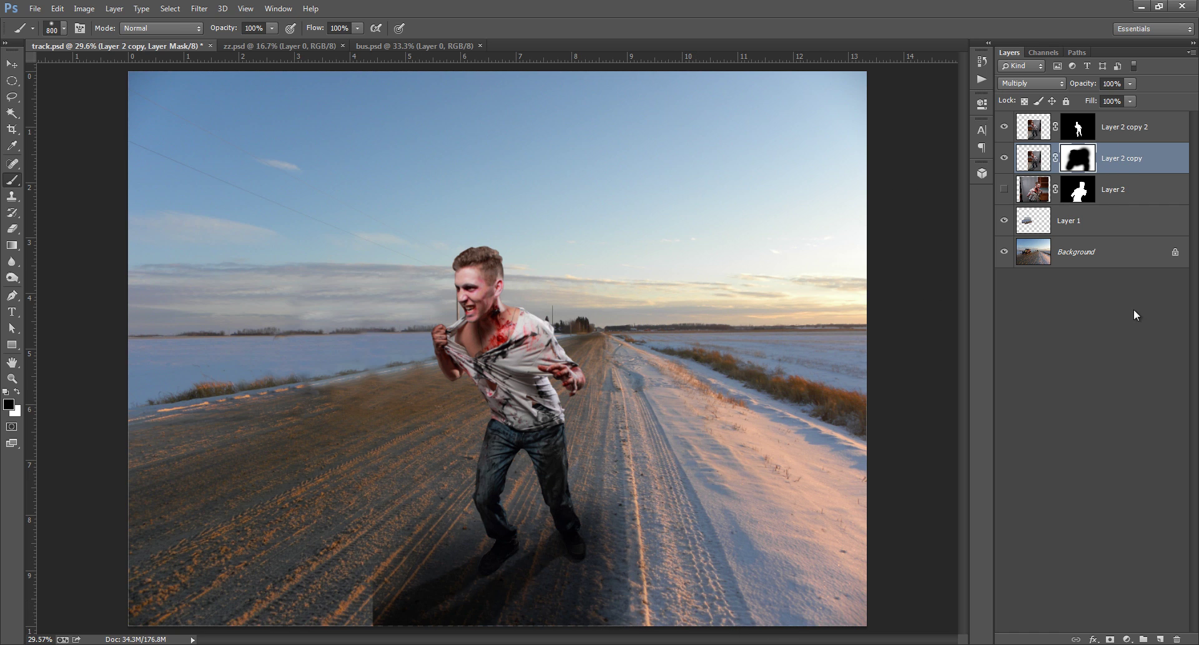
pyautogui.click(1129, 640)
pyautogui.click(1090, 482)
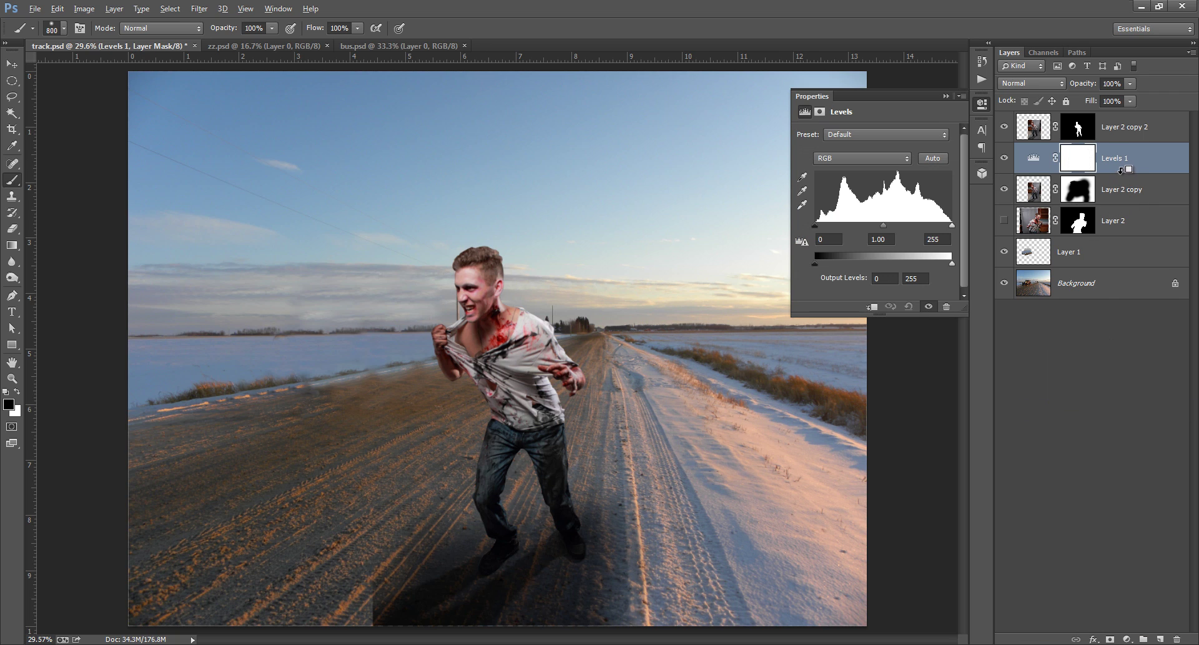
# Clip Levels 1 to Layer 2 copy with midtones at 1.68, and paint out a stray mark on its mask.
pyautogui.keyDown('alt'); pyautogui.click(1121, 170); pyautogui.keyUp('alt')
pyautogui.moveTo(952, 226)
pyautogui.mouseDown()
pyautogui.moveTo(927, 226)
pyautogui.moveTo(959, 232)
pyautogui.mouseUp()
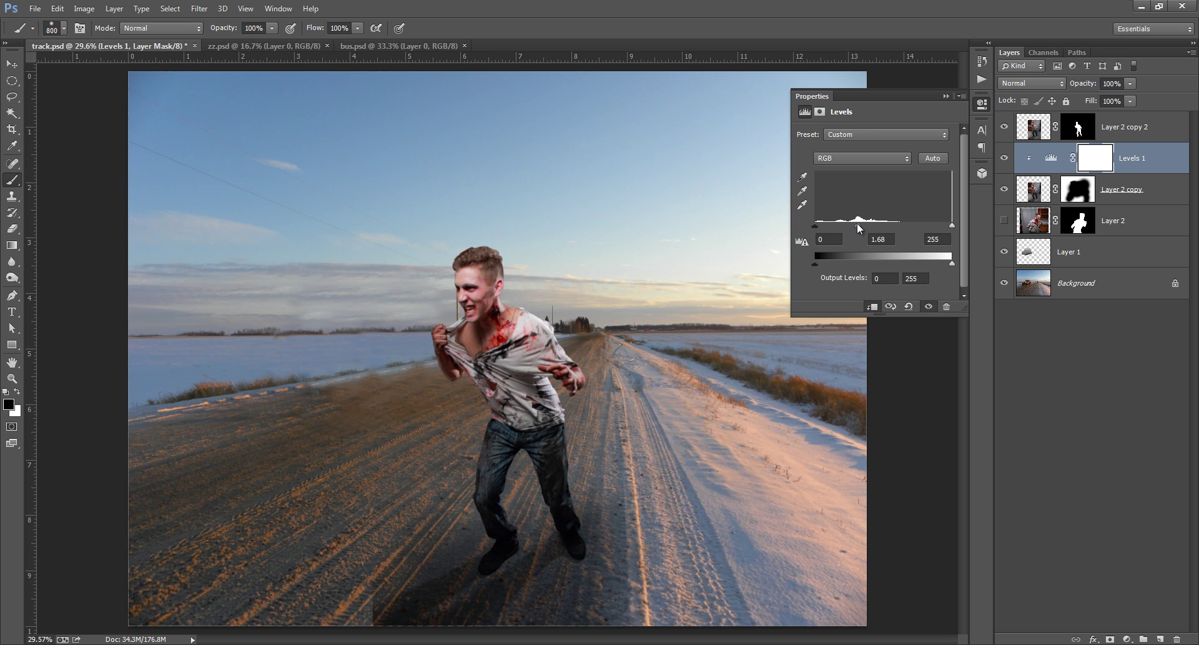
pyautogui.click(982, 104)
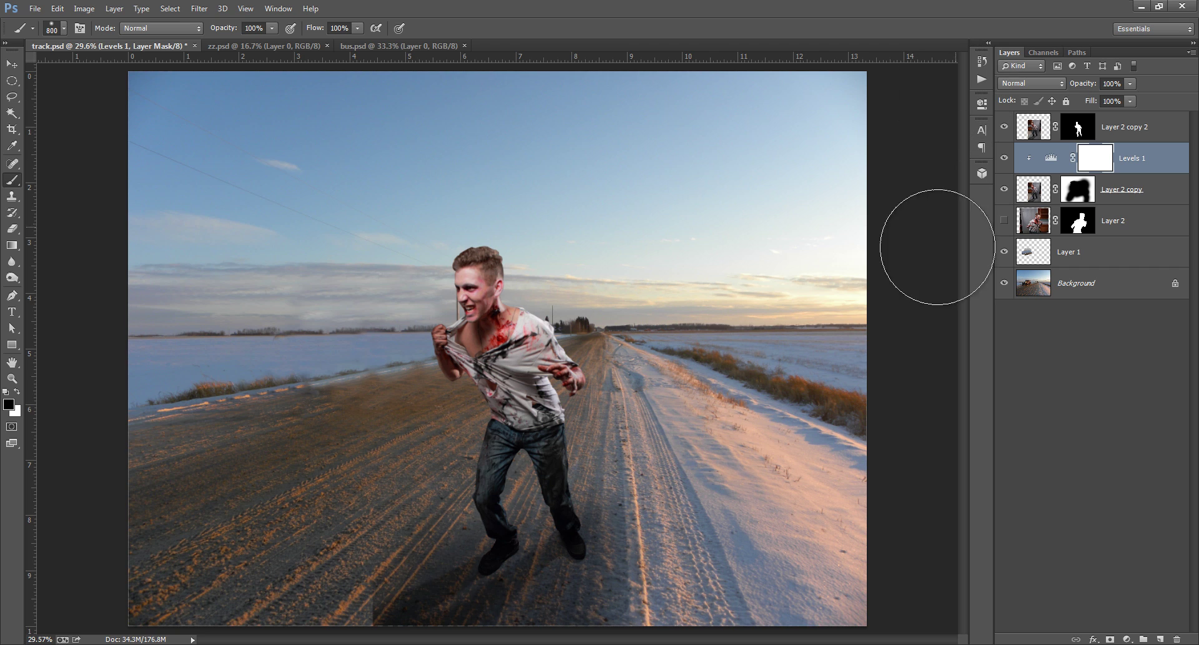
pyautogui.click(638, 490)
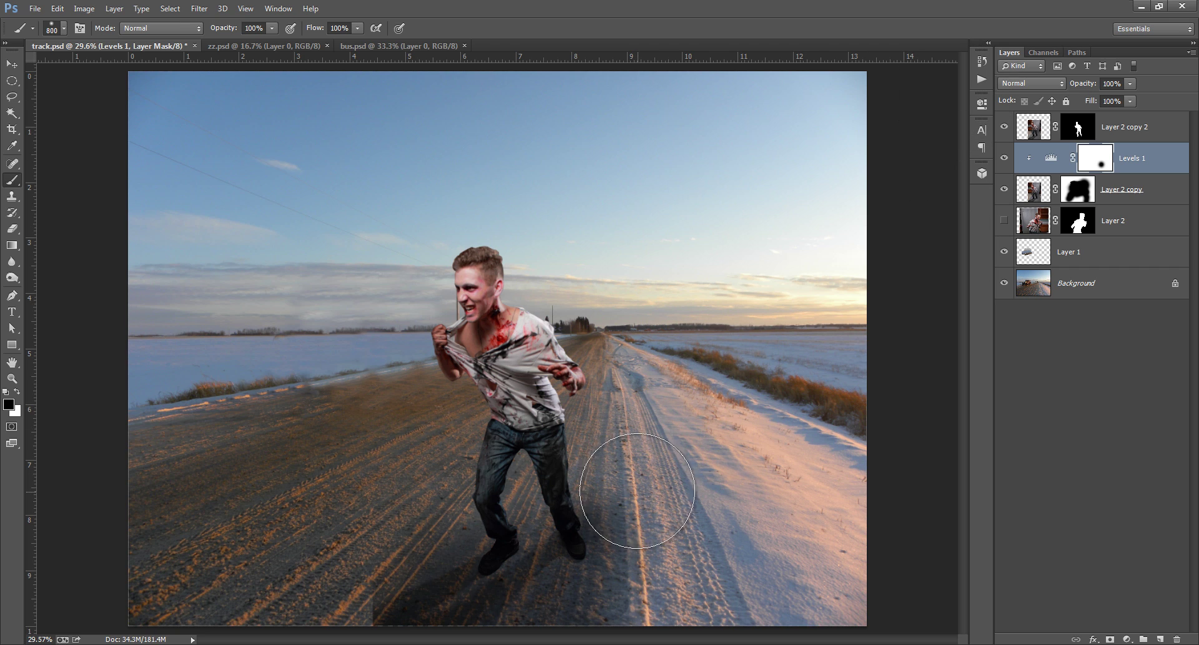
pyautogui.press('x')
pyautogui.click(626, 492)
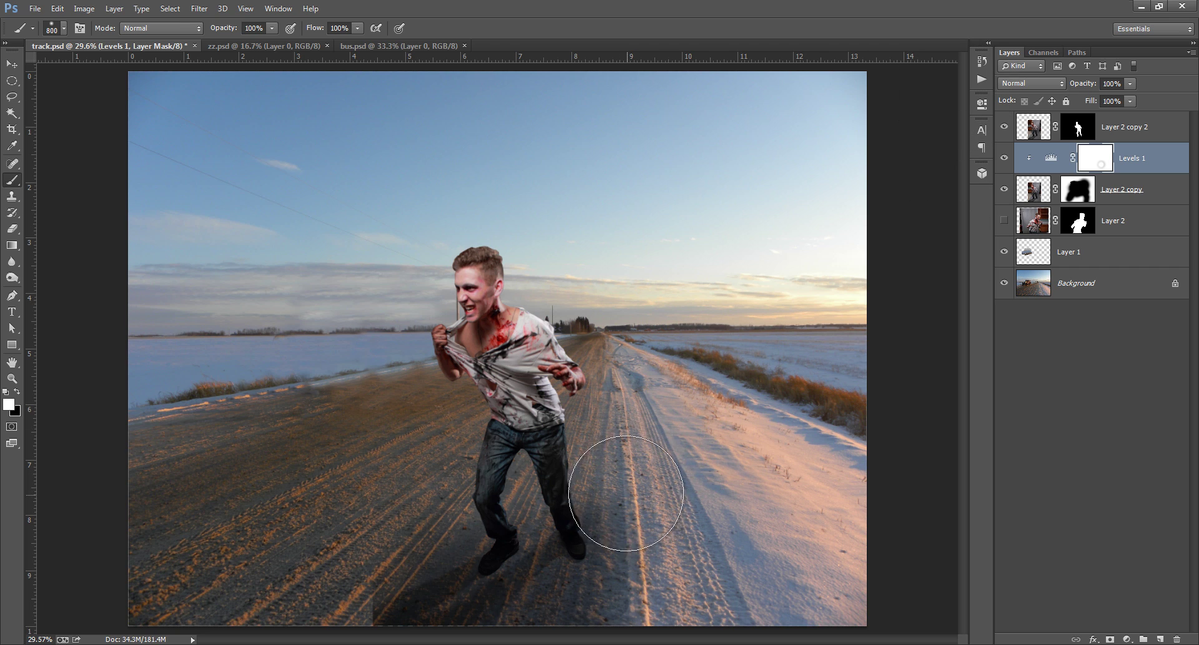
pyautogui.press('[')
pyautogui.press('[')
pyautogui.press('[')
pyautogui.press('[')
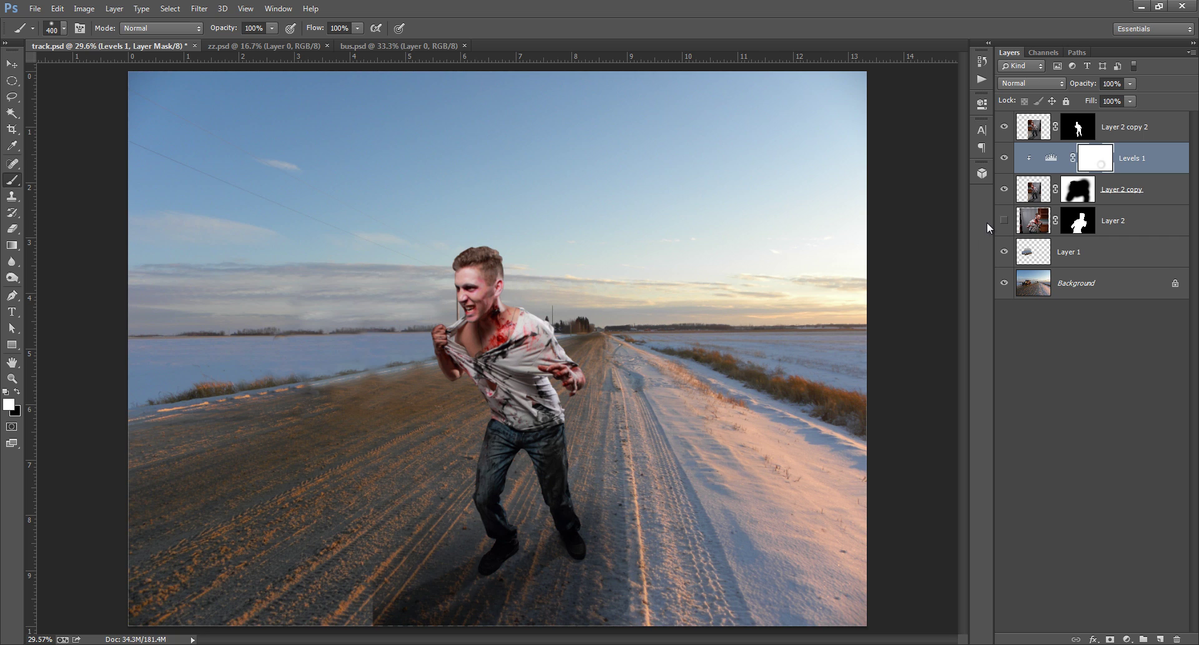
# Paint black on Layer 2 copy's mask to remove the dark patches near the feet and right of the legs.
pyautogui.click(1082, 196)
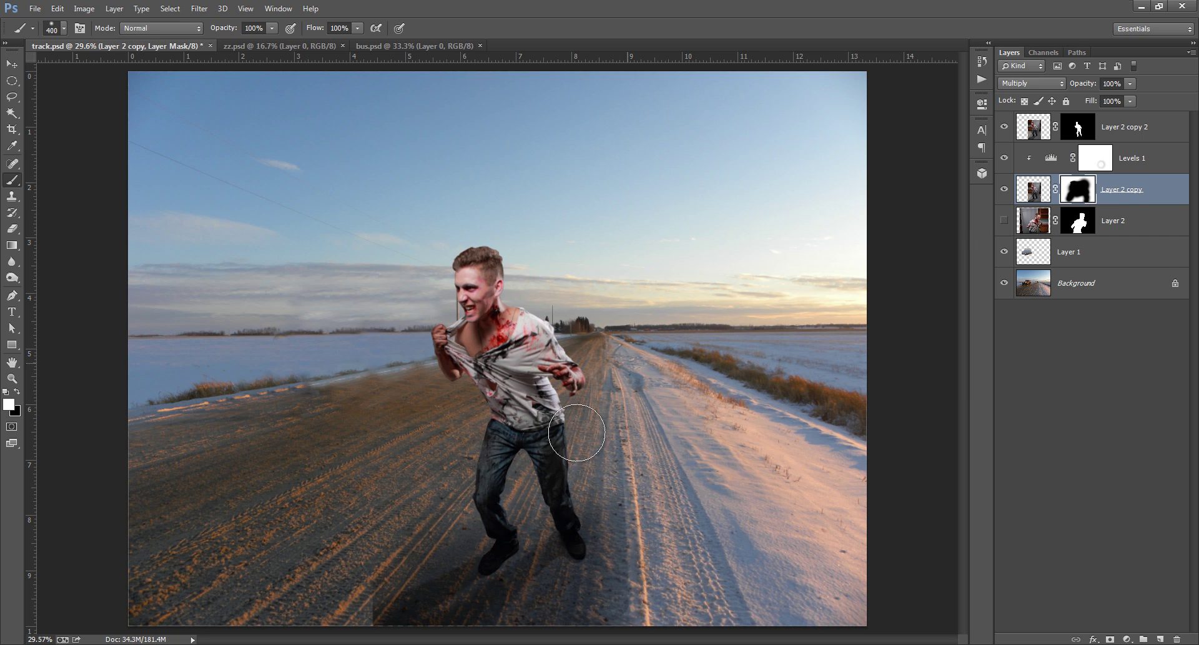
pyautogui.press('x')
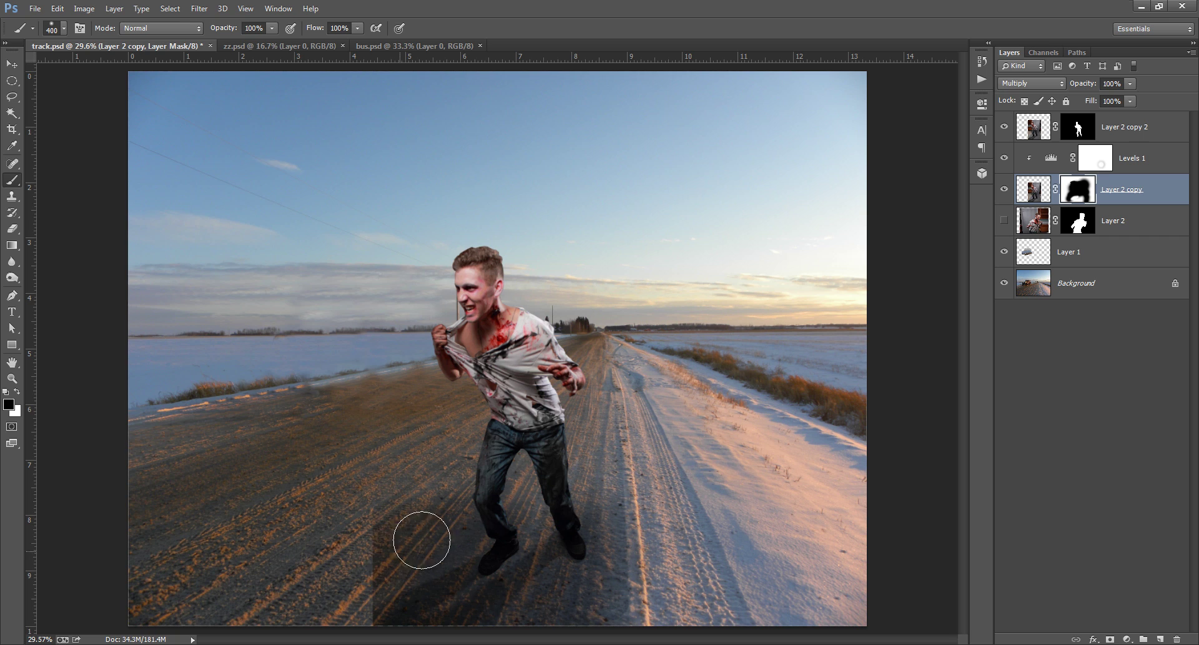
pyautogui.moveTo(420, 538)
pyautogui.mouseDown()
pyautogui.moveTo(485, 543)
pyautogui.moveTo(410, 506)
pyautogui.moveTo(346, 583)
pyautogui.mouseUp()
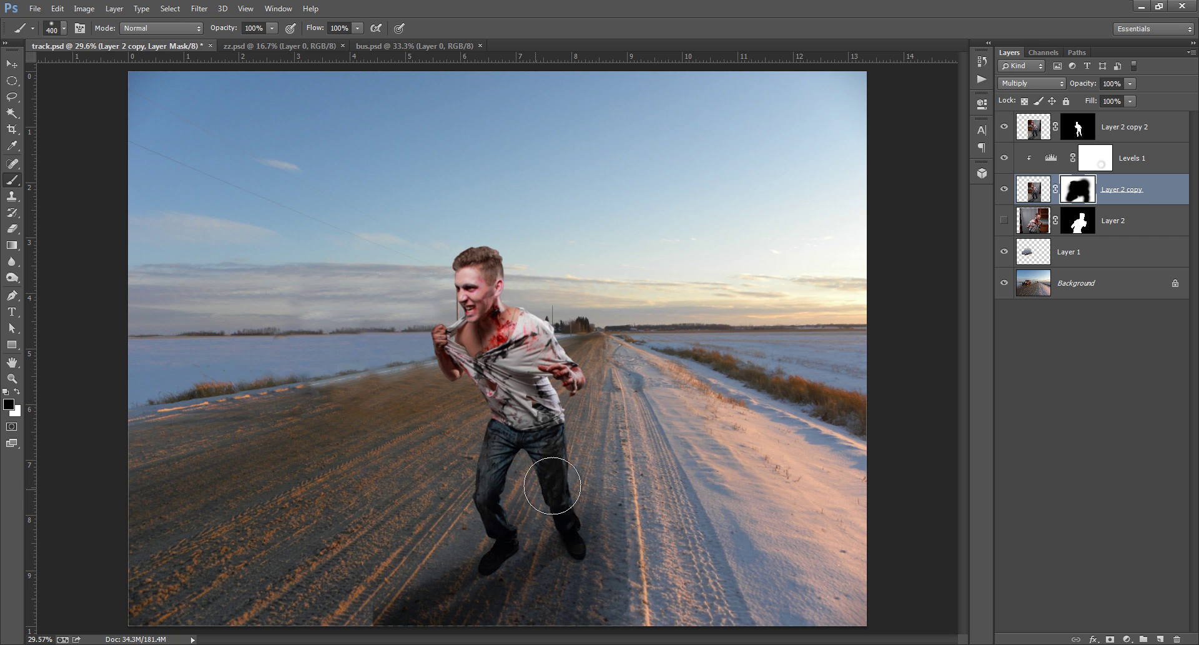
pyautogui.moveTo(571, 481)
pyautogui.mouseDown()
pyautogui.moveTo(616, 503)
pyautogui.moveTo(562, 611)
pyautogui.mouseUp()
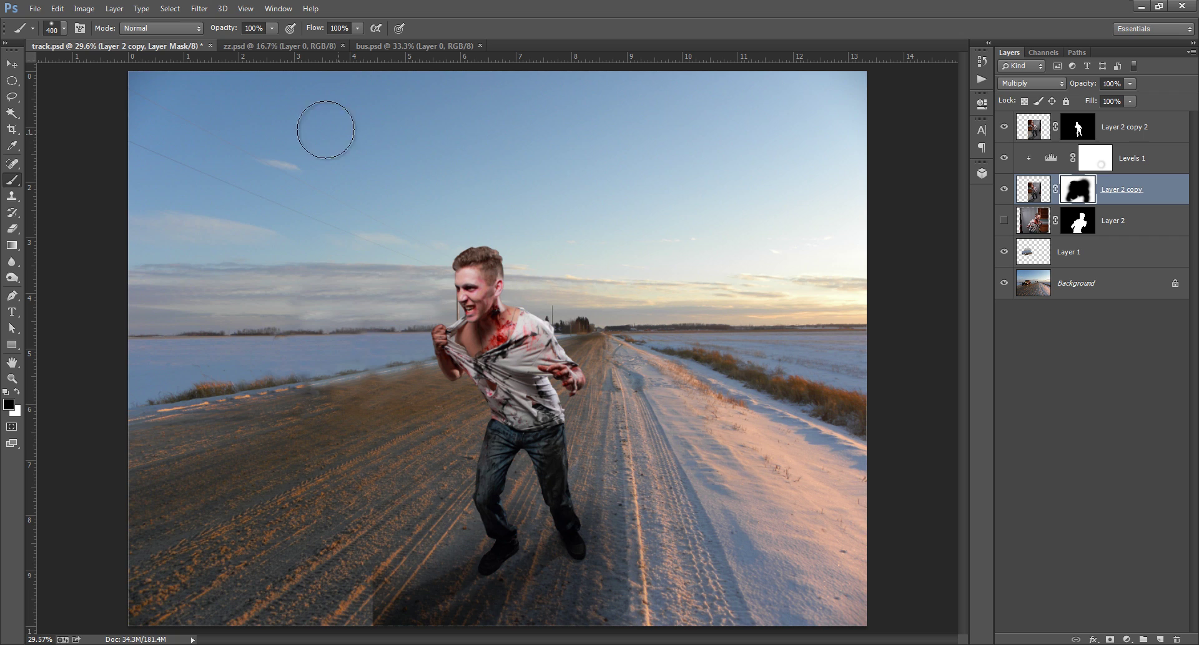
# Switch to a soft round 600 px brush and paint away the shadow beside the zombie's leg.
pyautogui.click(53, 30)
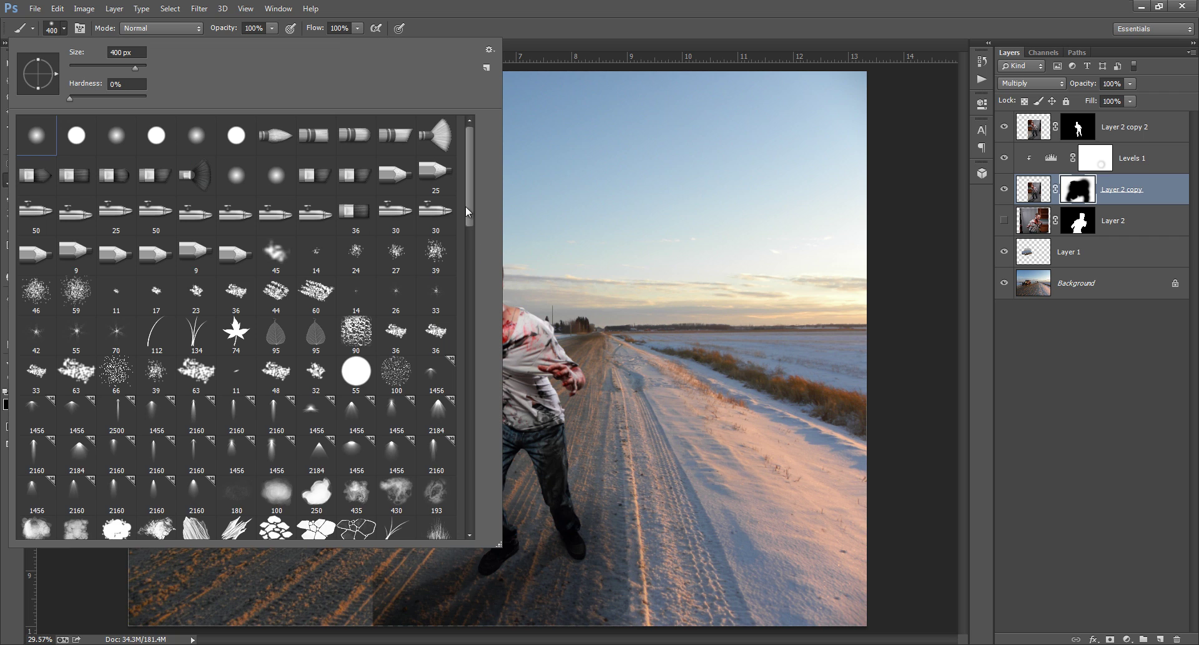
pyautogui.moveTo(466, 205)
pyautogui.mouseDown()
pyautogui.moveTo(476, 405)
pyautogui.moveTo(425, 519)
pyautogui.mouseUp()
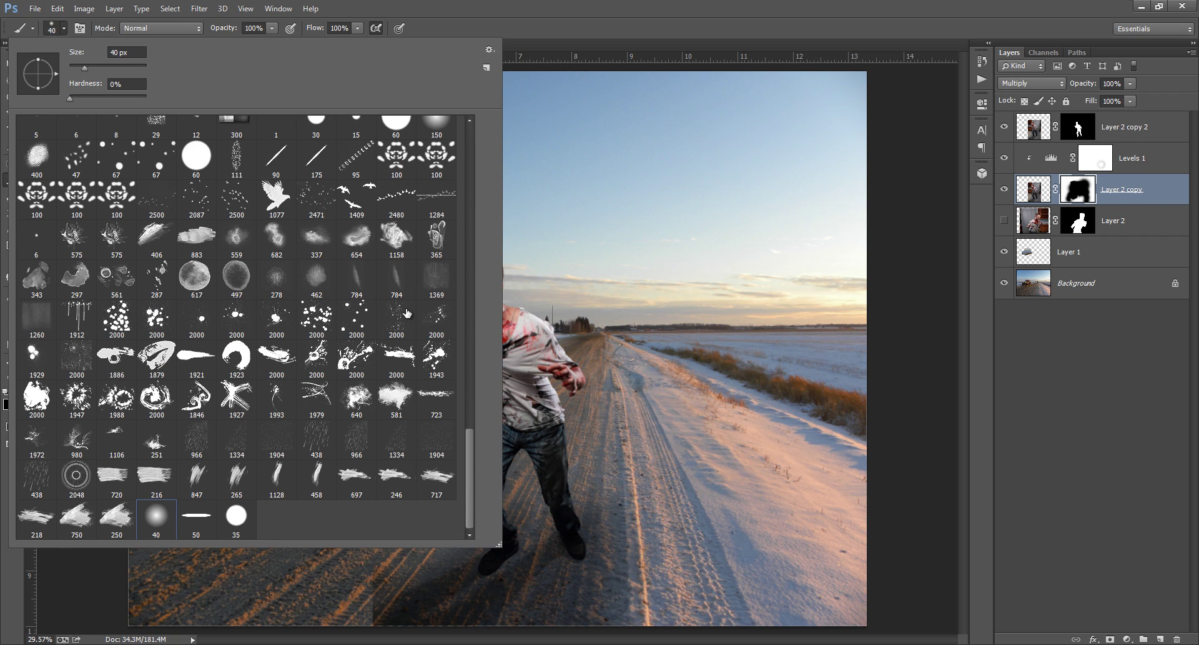
pyautogui.click(611, 19)
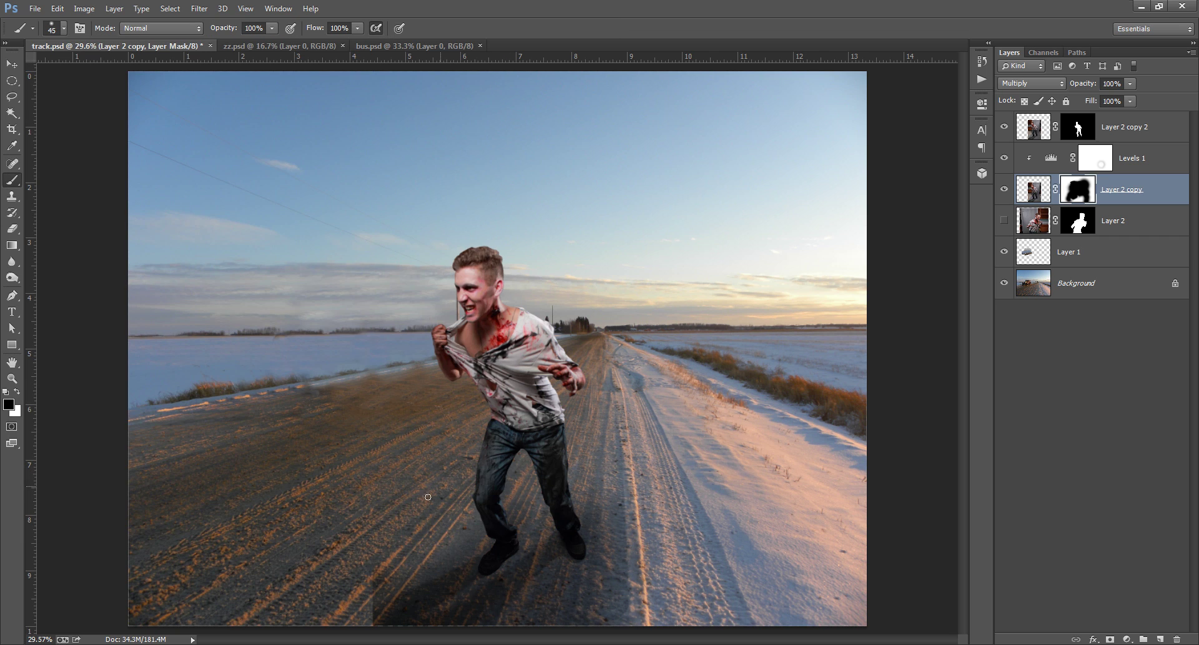
pyautogui.press(']')
pyautogui.press(']')
pyautogui.press(']')
pyautogui.press(']')
pyautogui.press(']')
pyautogui.press(']')
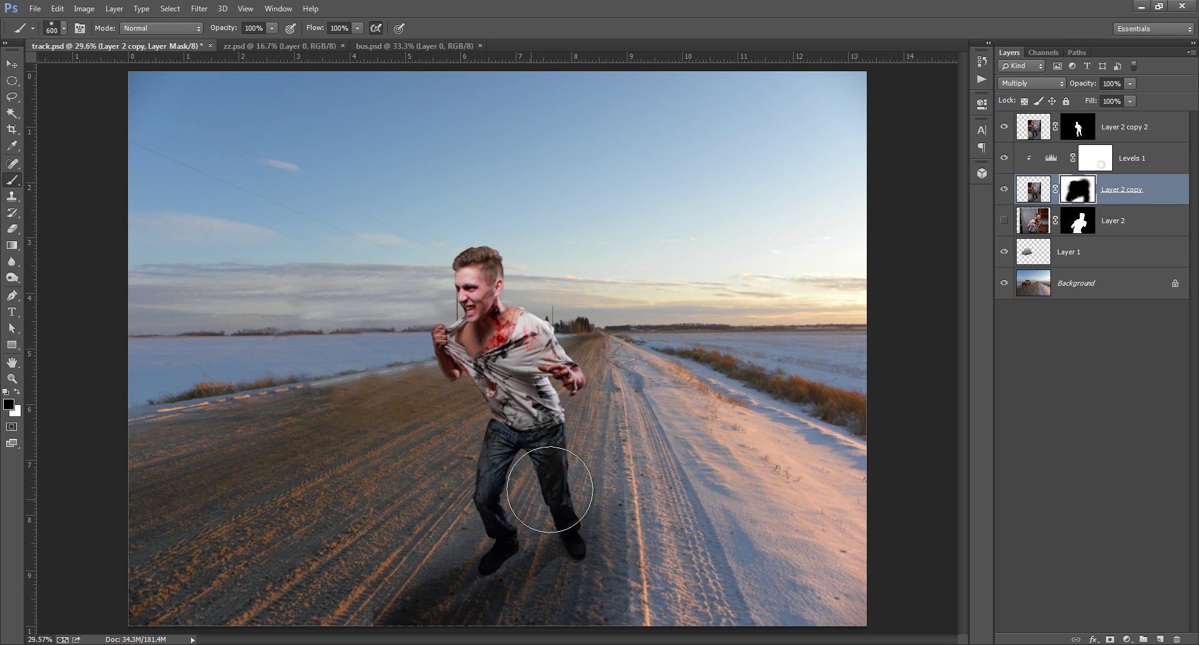
pyautogui.moveTo(604, 481); pyautogui.dragTo(643, 576)
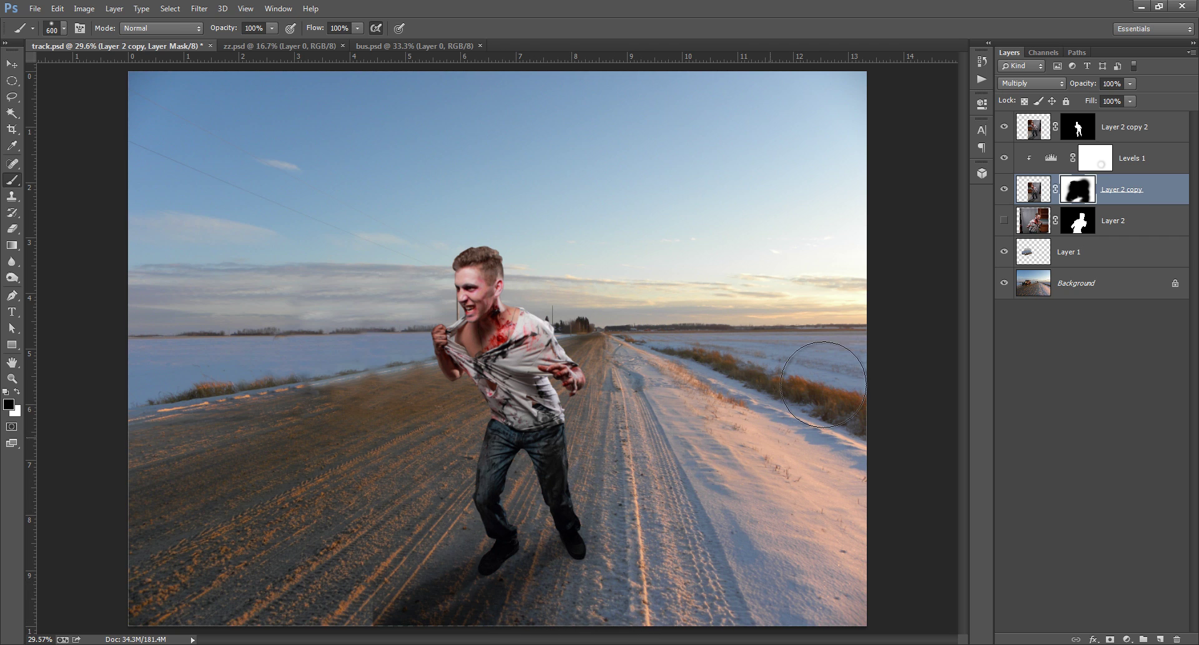
# Move Layer 2 copy 2, Levels 1 and Layer 2 copy together slightly left and down.
pyautogui.keyDown('shift'); pyautogui.click(1129, 136); pyautogui.keyUp('shift')
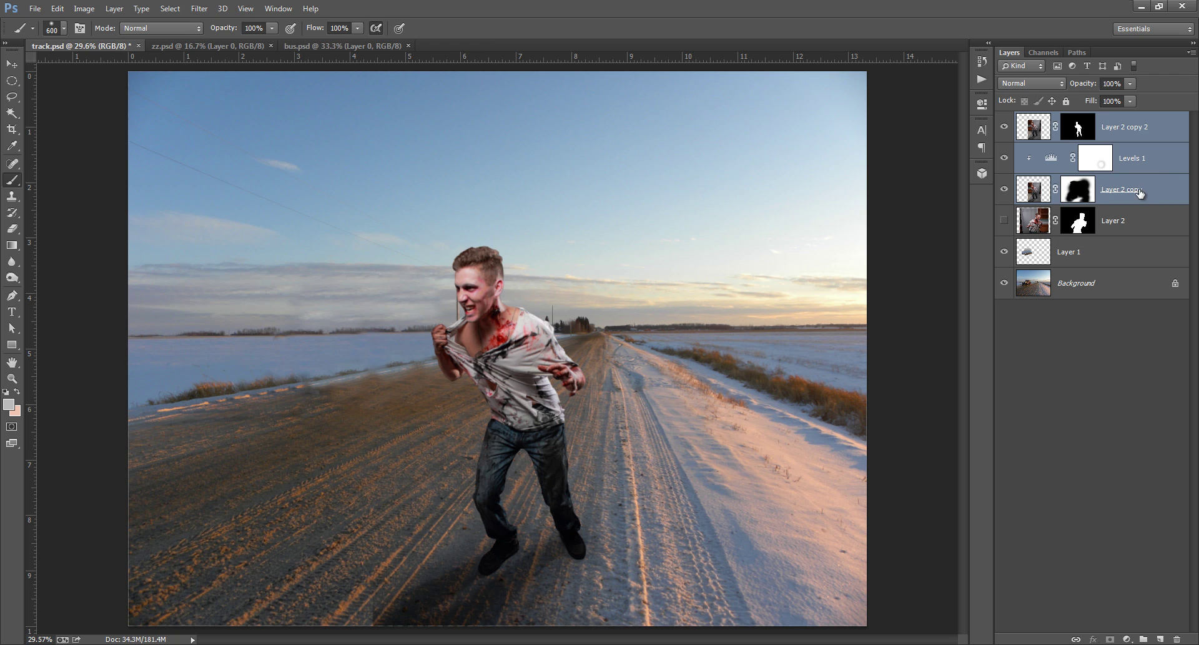
pyautogui.keyDown('ctrl'); pyautogui.click(1142, 194); pyautogui.keyUp('ctrl')
pyautogui.keyDown('ctrl'); pyautogui.click(1149, 197); pyautogui.keyUp('ctrl')
pyautogui.press('v')
pyautogui.moveTo(574, 410); pyautogui.dragTo(568, 425)
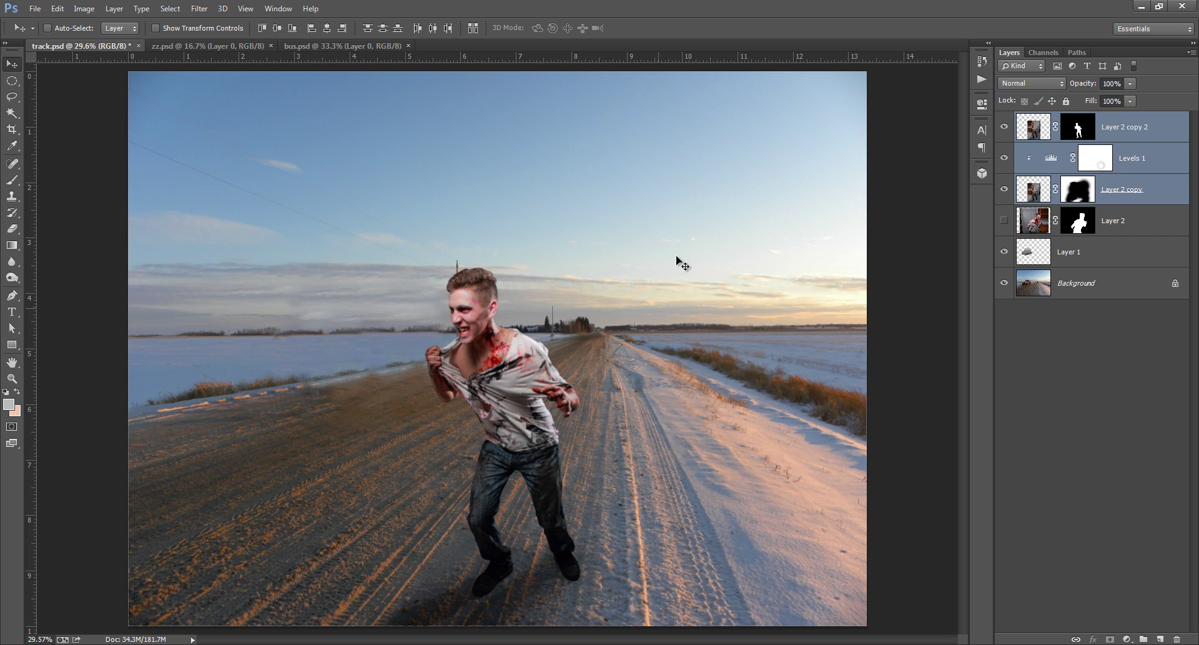
# Toggle the zombie and shadow layers' visibility to check the shadow.
pyautogui.click(1039, 366)
pyautogui.click(1004, 128)
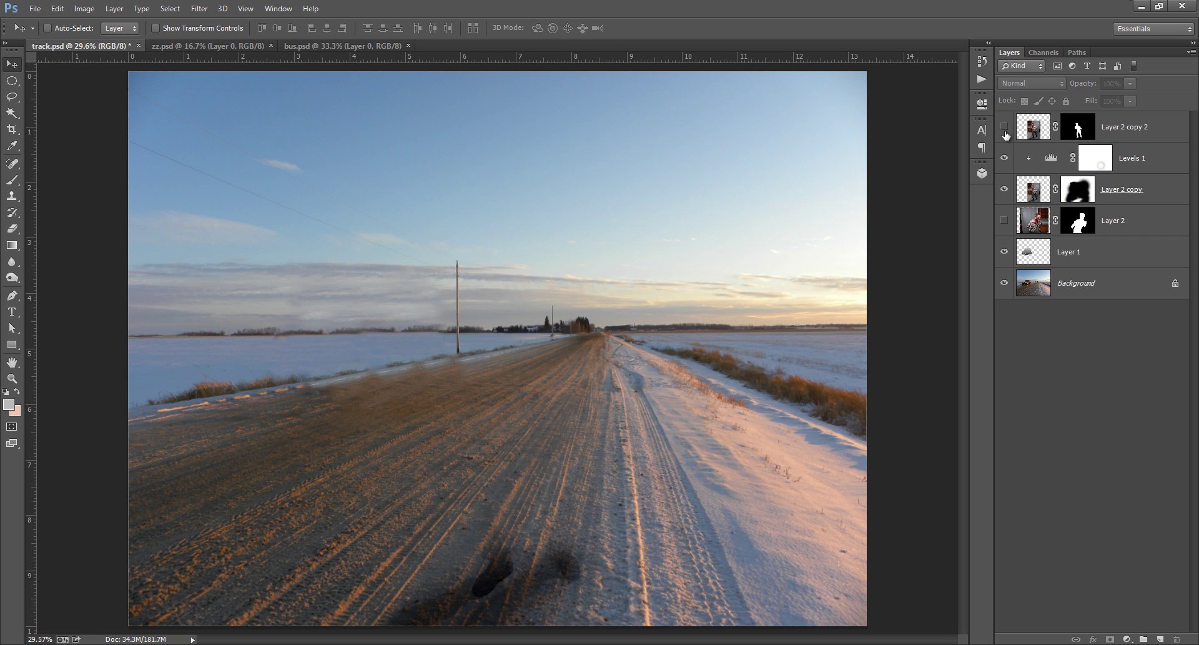
pyautogui.click(1005, 127)
pyautogui.click(1004, 127)
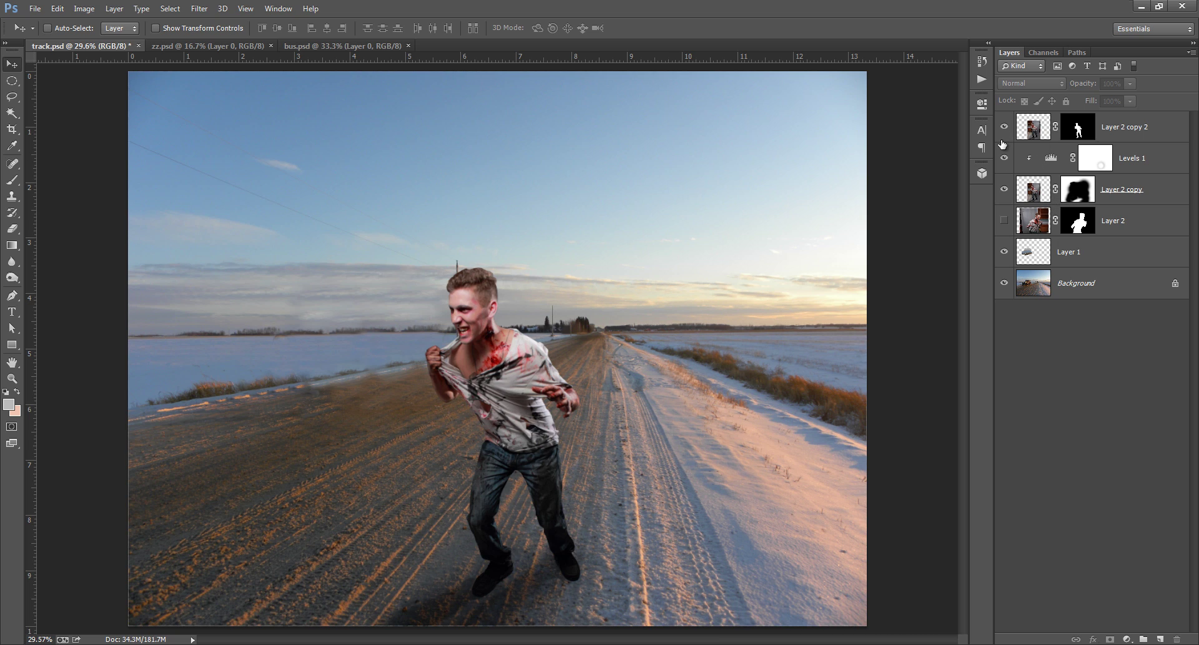
pyautogui.click(1005, 190)
pyautogui.click(1007, 190)
# Duplicate Layer 2 copy 2 and open the copy in the Camera Raw Filter.
pyautogui.click(1037, 128)
pyautogui.hotkey('ctrl', 'j')
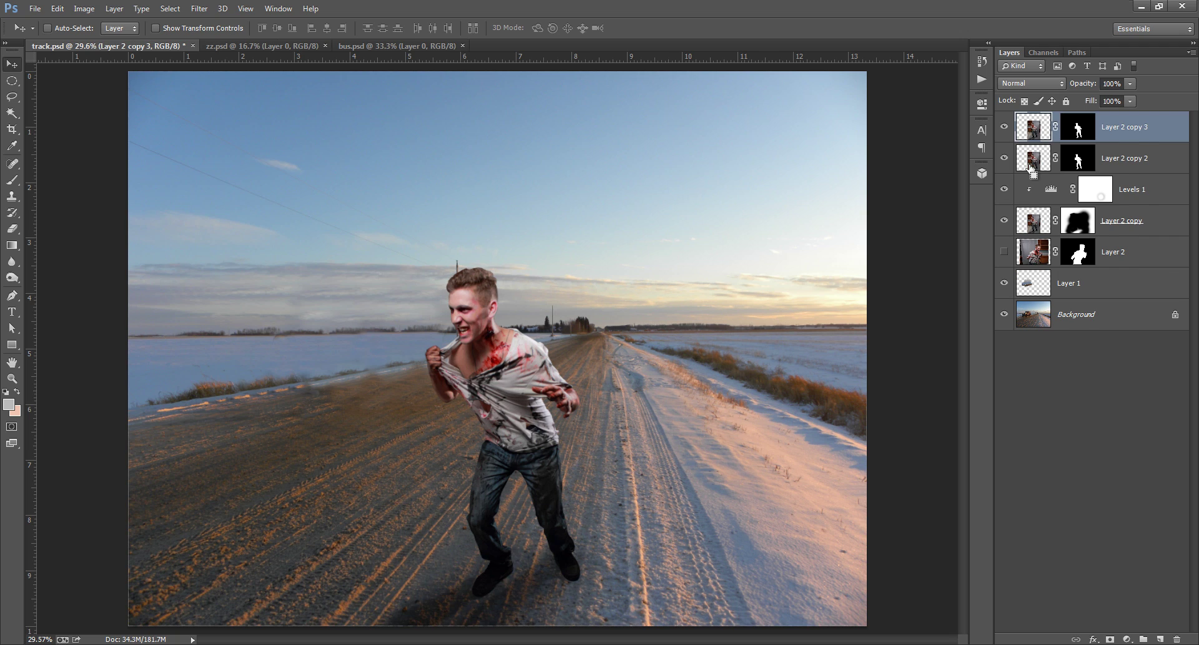
pyautogui.click(199, 8)
pyautogui.click(250, 100)
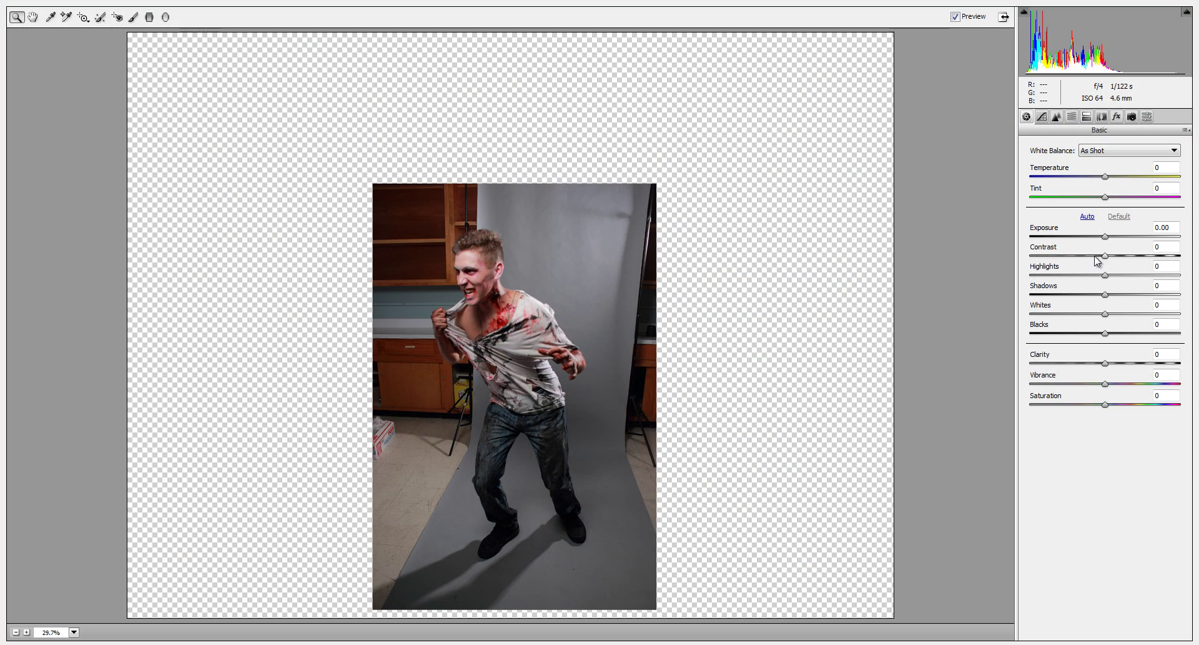
# In Camera Raw's Basic panel, set Highlights -45, Shadows +100, Whites +32, Clarity +33, Saturation -41, and apply.
pyautogui.moveTo(1102, 276)
pyautogui.mouseDown()
pyautogui.moveTo(1071, 276)
pyautogui.moveTo(1195, 303)
pyautogui.mouseUp()
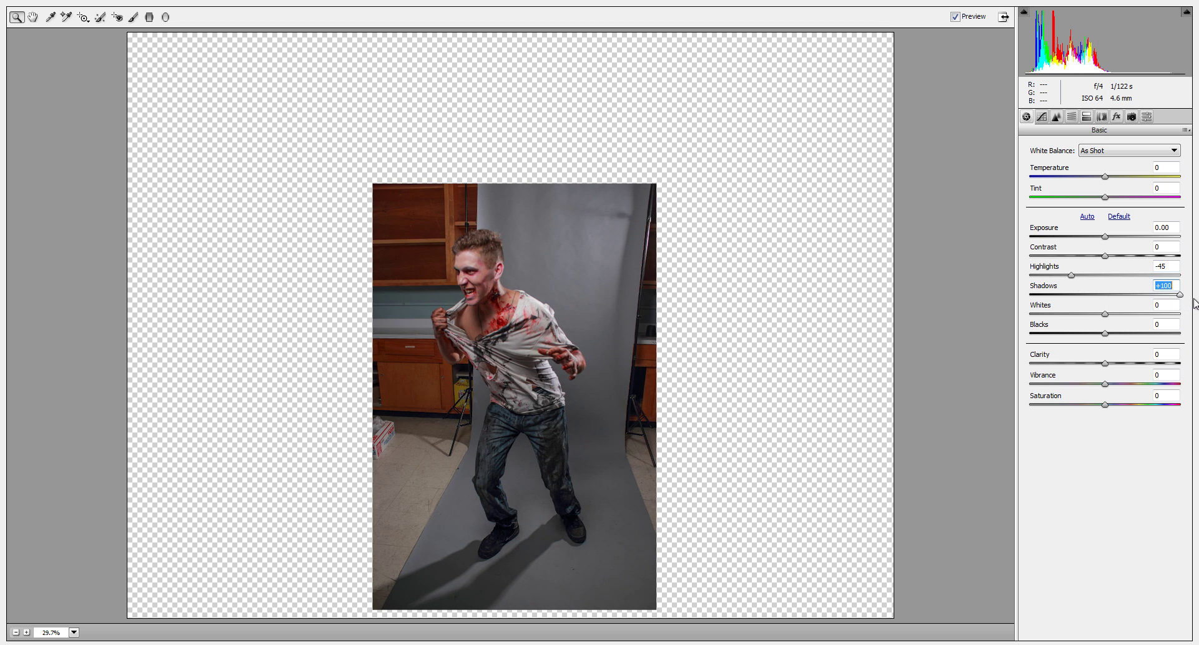
pyautogui.moveTo(1105, 314); pyautogui.dragTo(1129, 315)
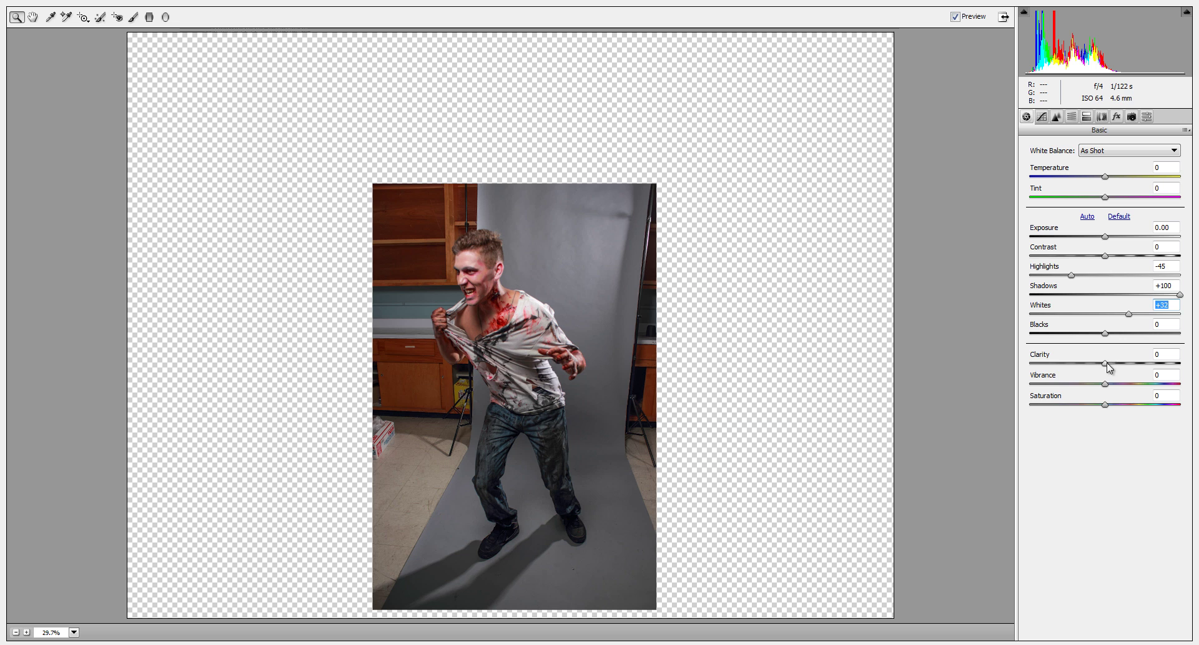
pyautogui.moveTo(1110, 362); pyautogui.dragTo(1132, 362)
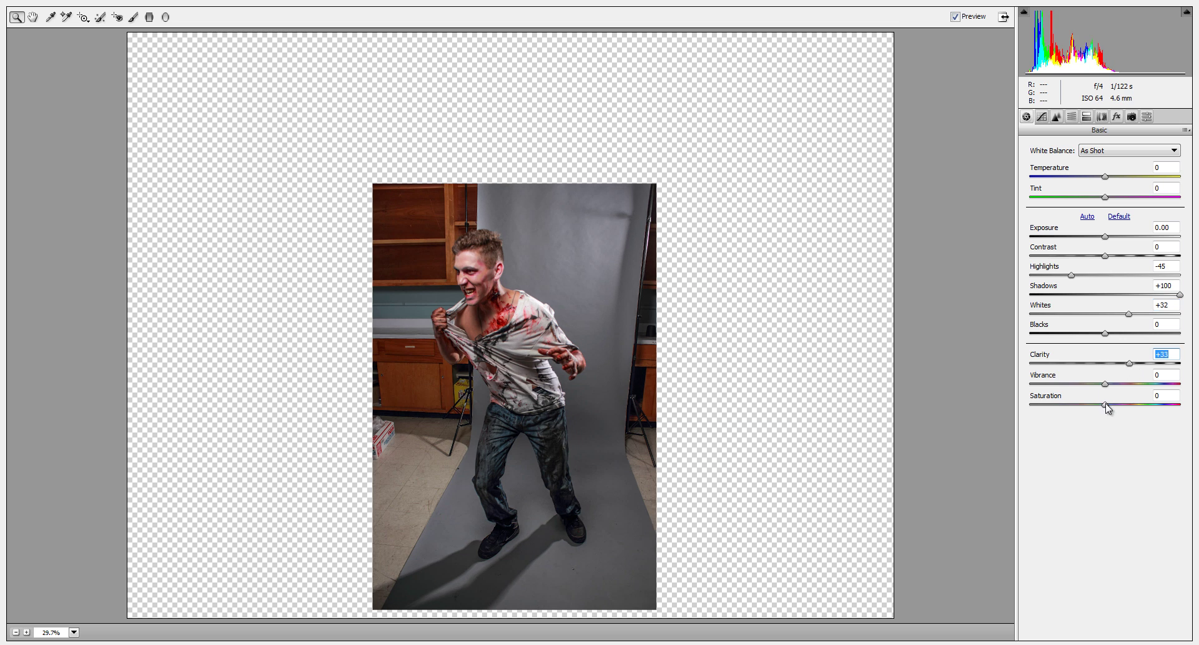
pyautogui.moveTo(1107, 405); pyautogui.dragTo(1096, 405)
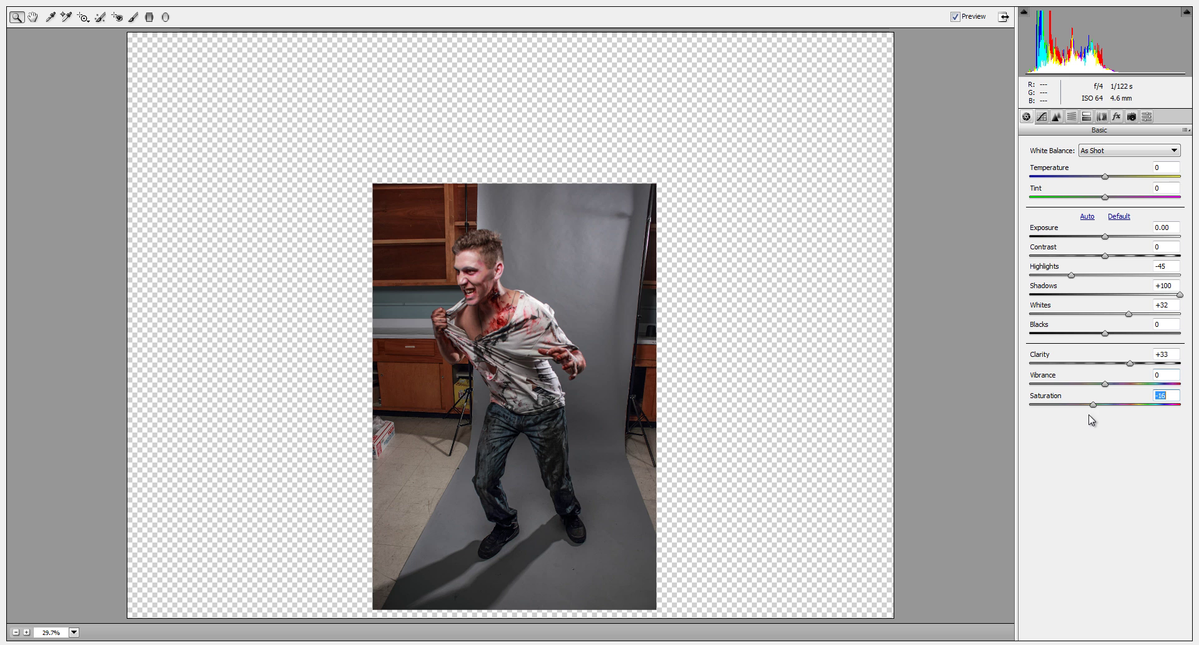
pyautogui.moveTo(1093, 404); pyautogui.dragTo(1072, 404)
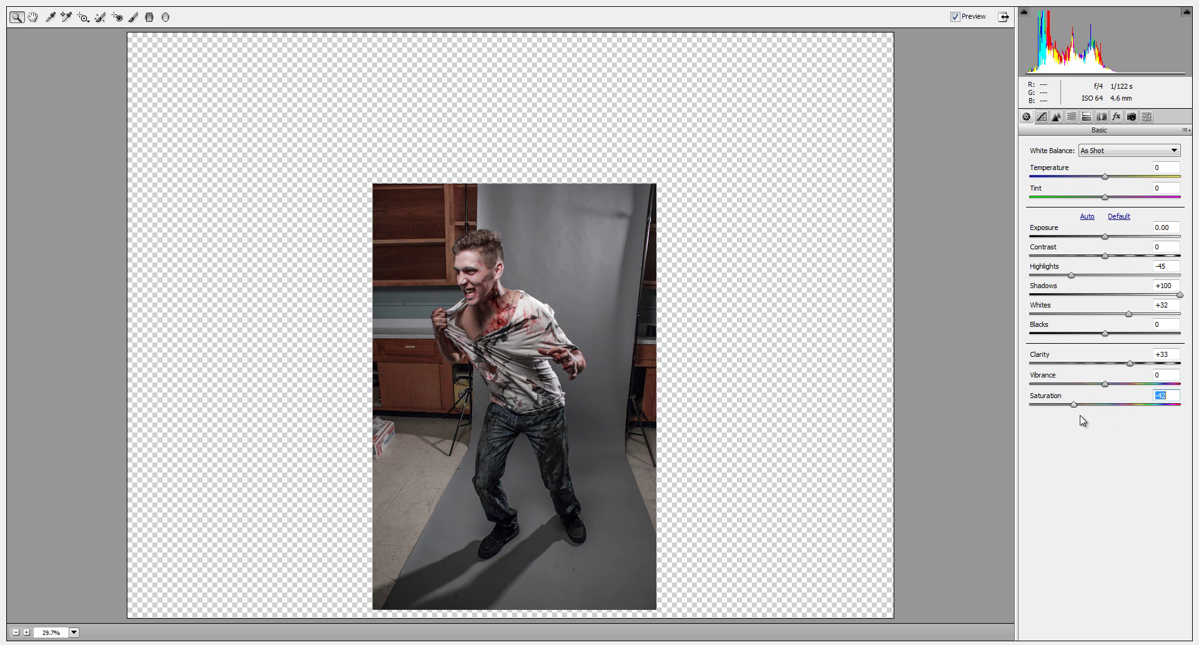
pyautogui.press('Return')
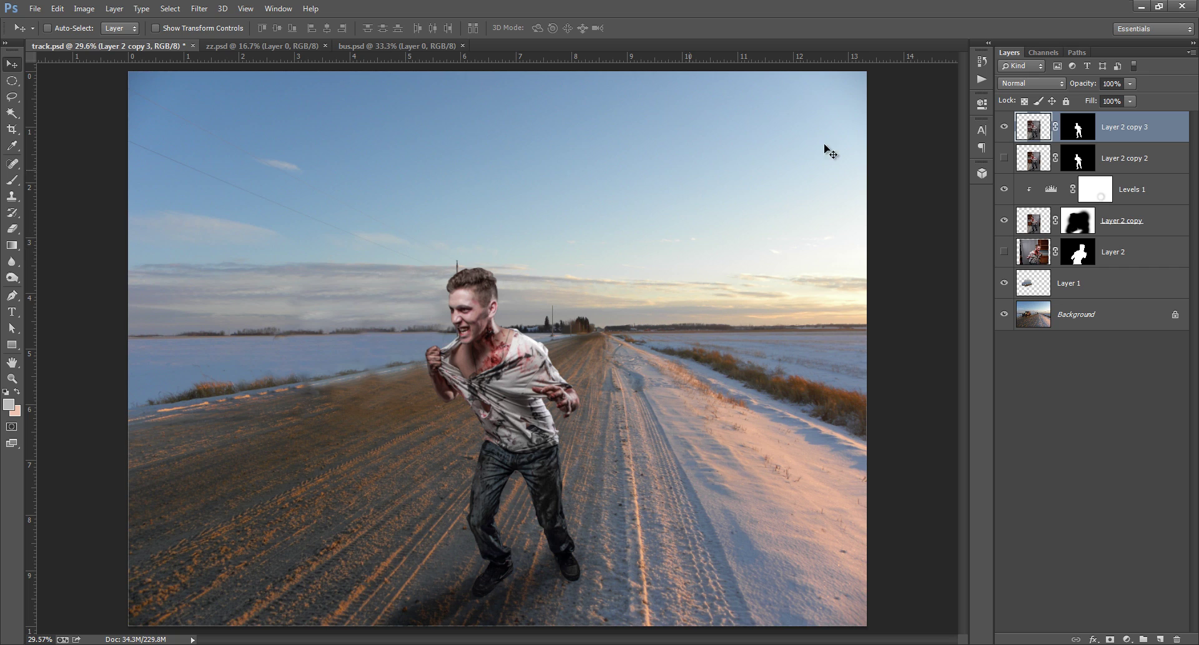
# Duplicate the graded zombie, move the copy right, and flip it horizontally.
pyautogui.click(1003, 127)
pyautogui.hotkey('ctrl', 'j')
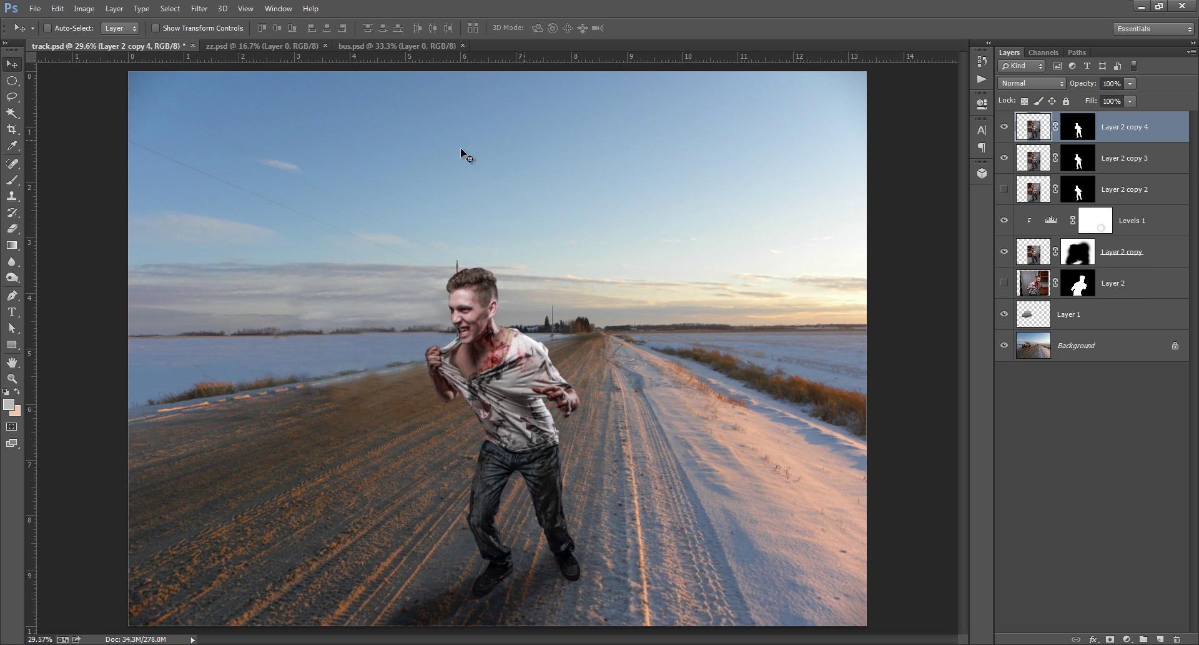
pyautogui.moveTo(517, 351); pyautogui.dragTo(683, 357)
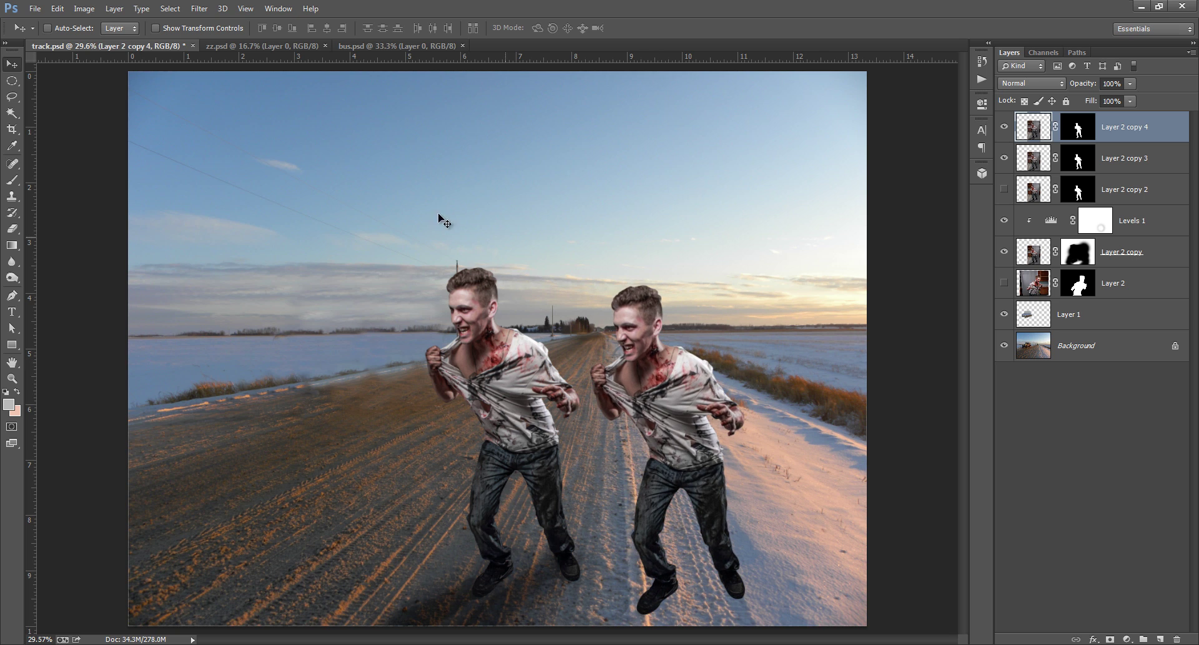
pyautogui.click(57, 9)
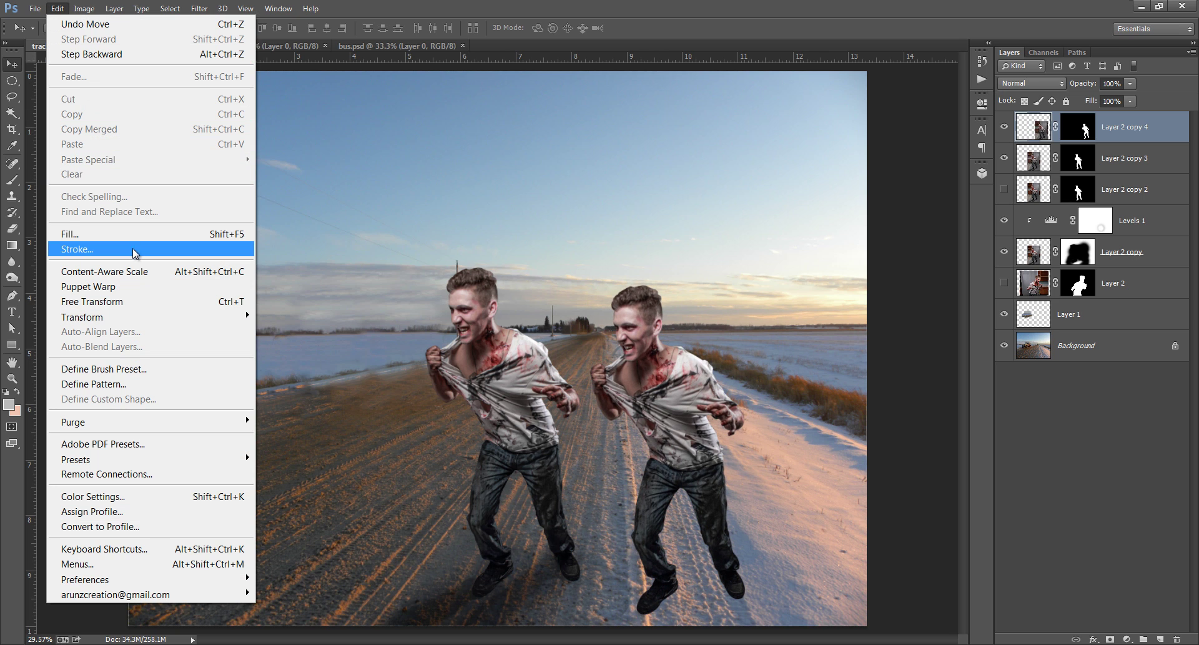
pyautogui.moveTo(150, 317)
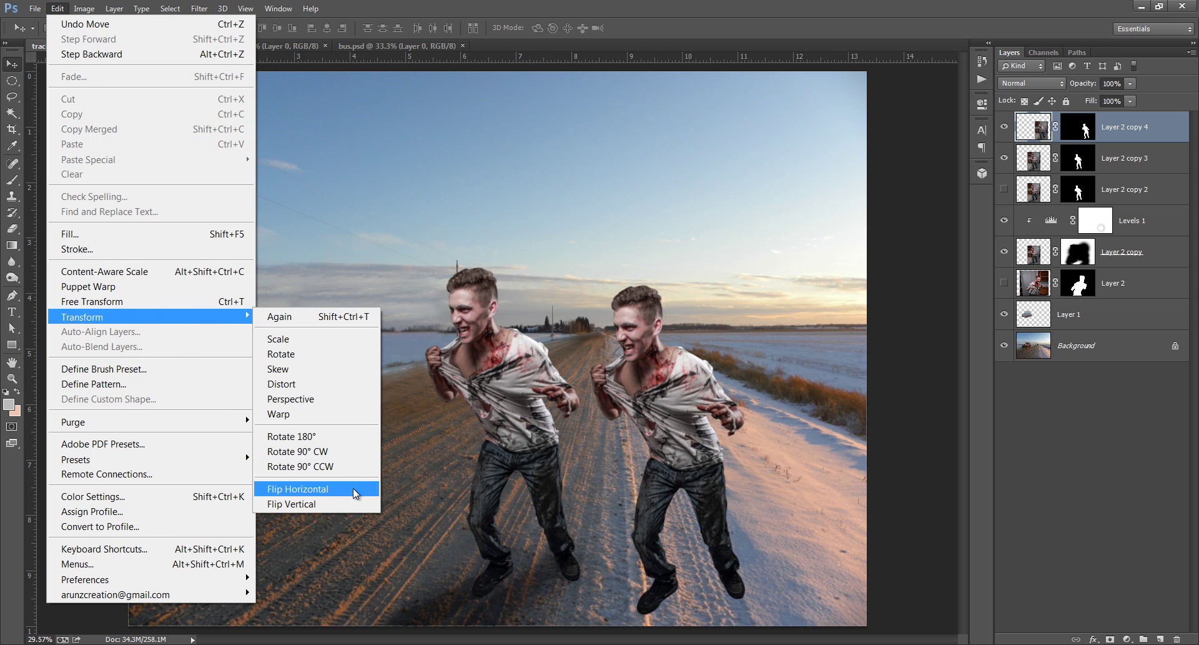
pyautogui.click(354, 488)
# Scale the zombie copy to 177.5% and position it cut off at the right edge.
pyautogui.hotkey('ctrl', 't')
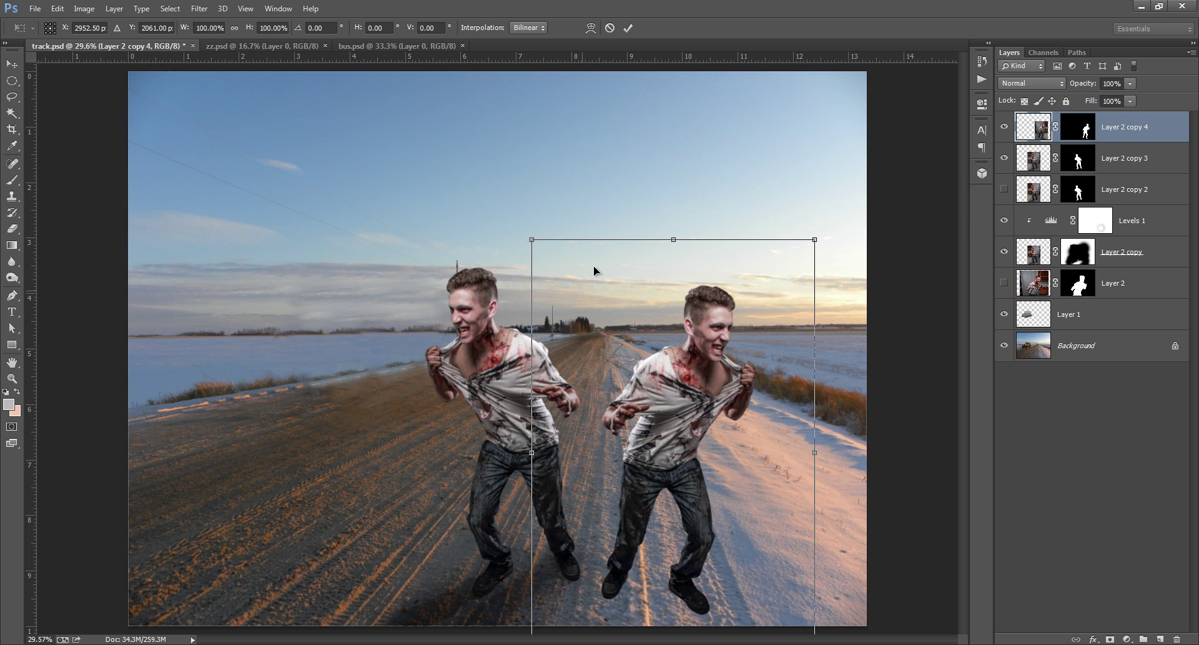
pyautogui.scroll(-4, 593, 275)
pyautogui.scroll(-1, 582, 303)
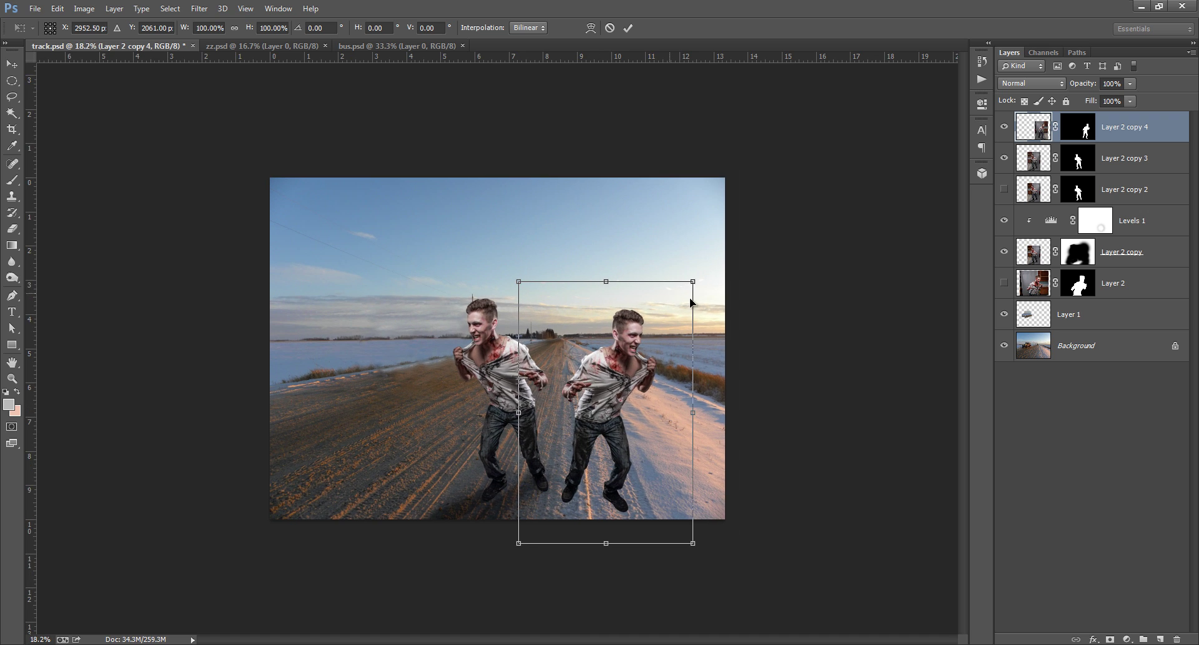
pyautogui.moveTo(694, 283); pyautogui.dragTo(762, 181)
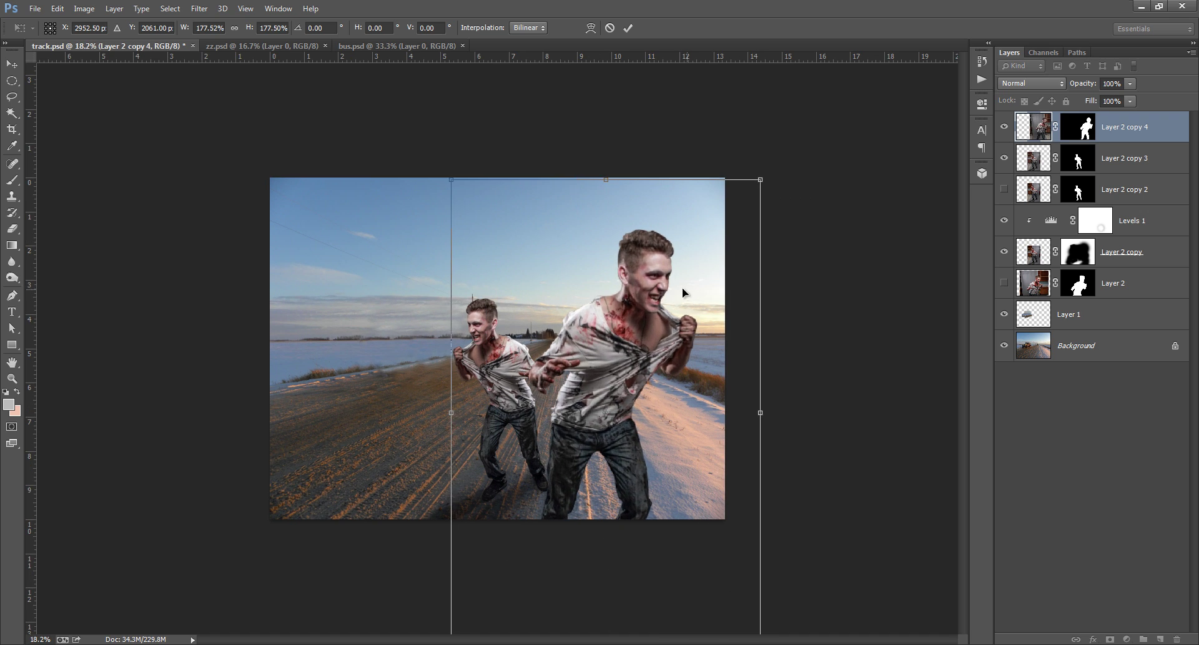
pyautogui.moveTo(682, 287)
pyautogui.mouseDown()
pyautogui.moveTo(784, 343)
pyautogui.moveTo(778, 331)
pyautogui.mouseUp()
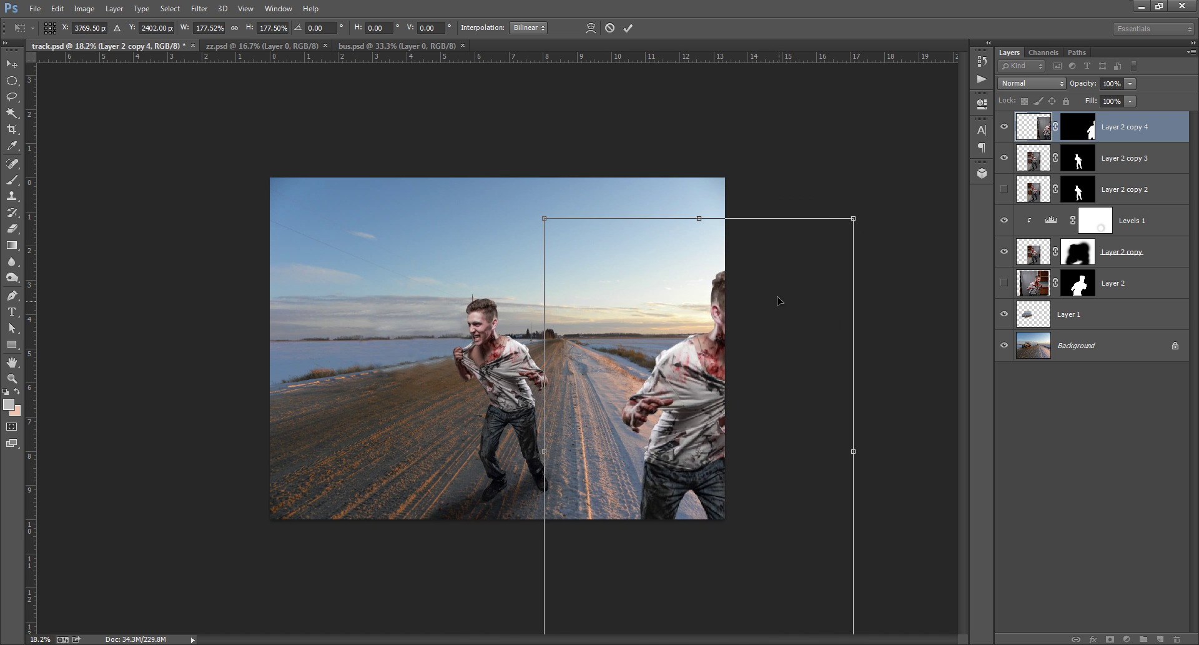
pyautogui.moveTo(743, 267); pyautogui.dragTo(737, 259)
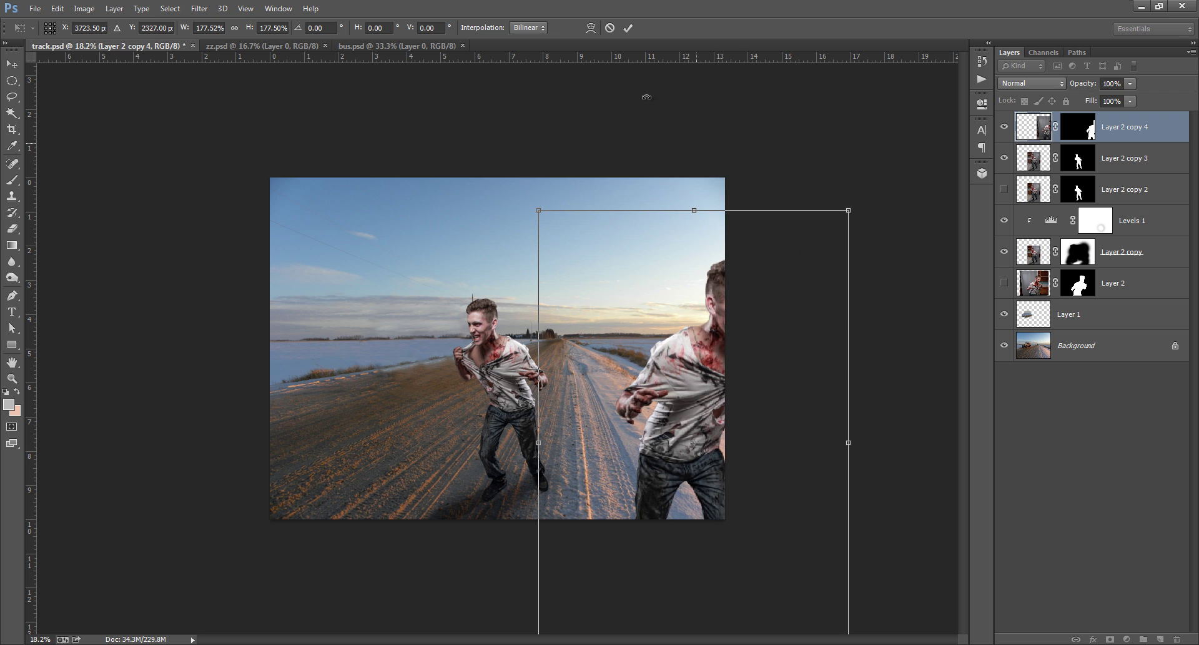
pyautogui.click(626, 29)
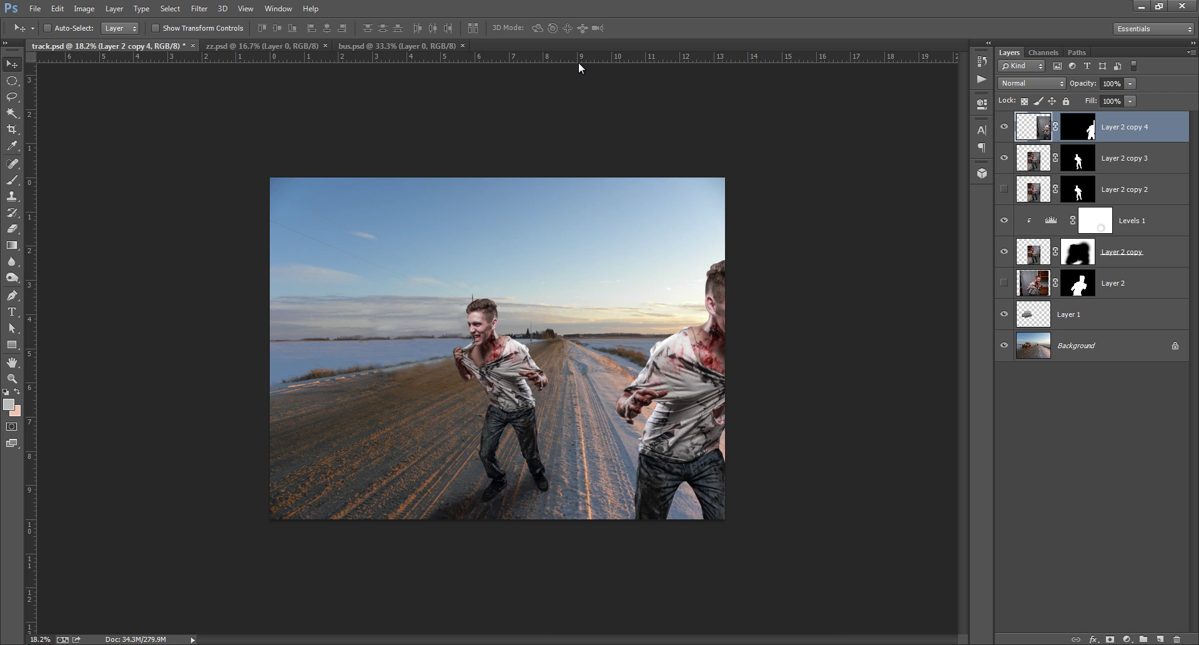
pyautogui.hotkey('ctrl', '0')
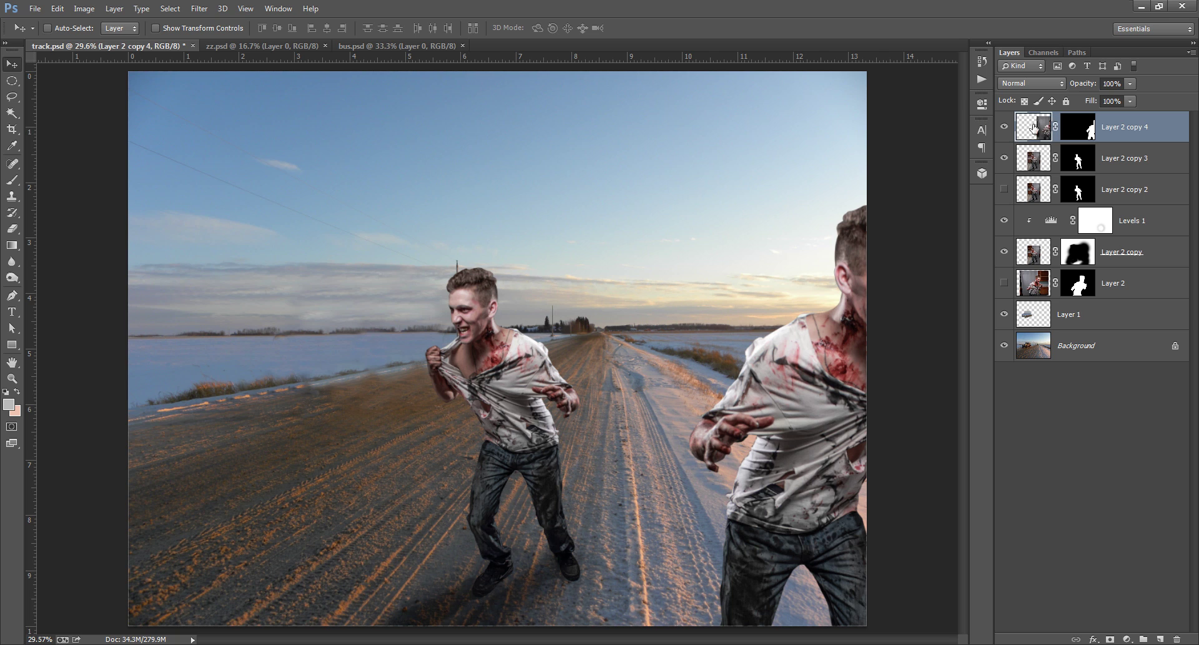
# Apply a 9.6 px Gaussian Blur to the large foreground zombie.
pyautogui.click(200, 11)
pyautogui.moveTo(210, 182)
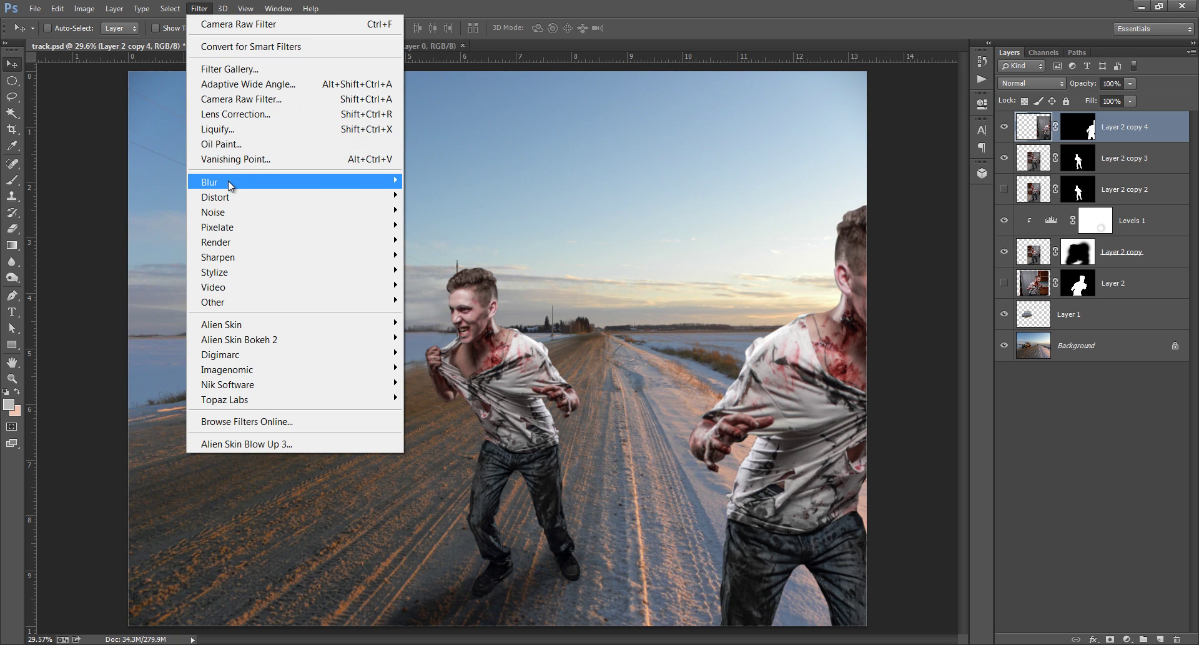
pyautogui.click(151, 293)
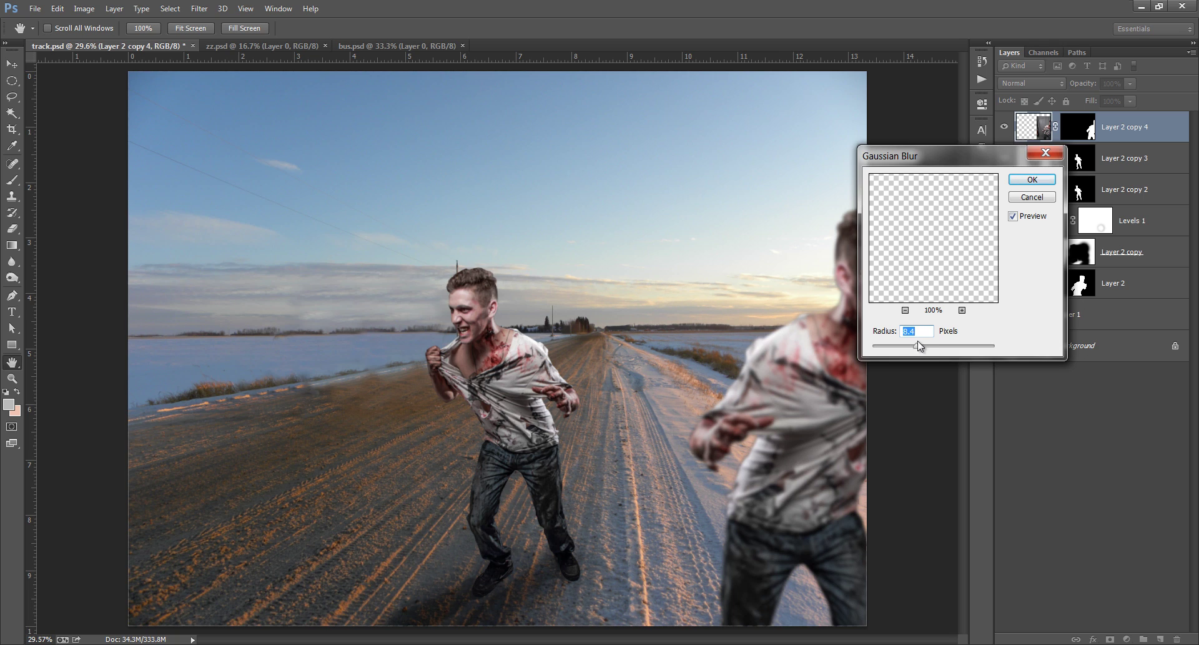
pyautogui.moveTo(916, 346)
pyautogui.mouseDown()
pyautogui.moveTo(929, 348)
pyautogui.moveTo(916, 357)
pyautogui.moveTo(922, 347)
pyautogui.mouseUp()
pyautogui.click(1018, 182)
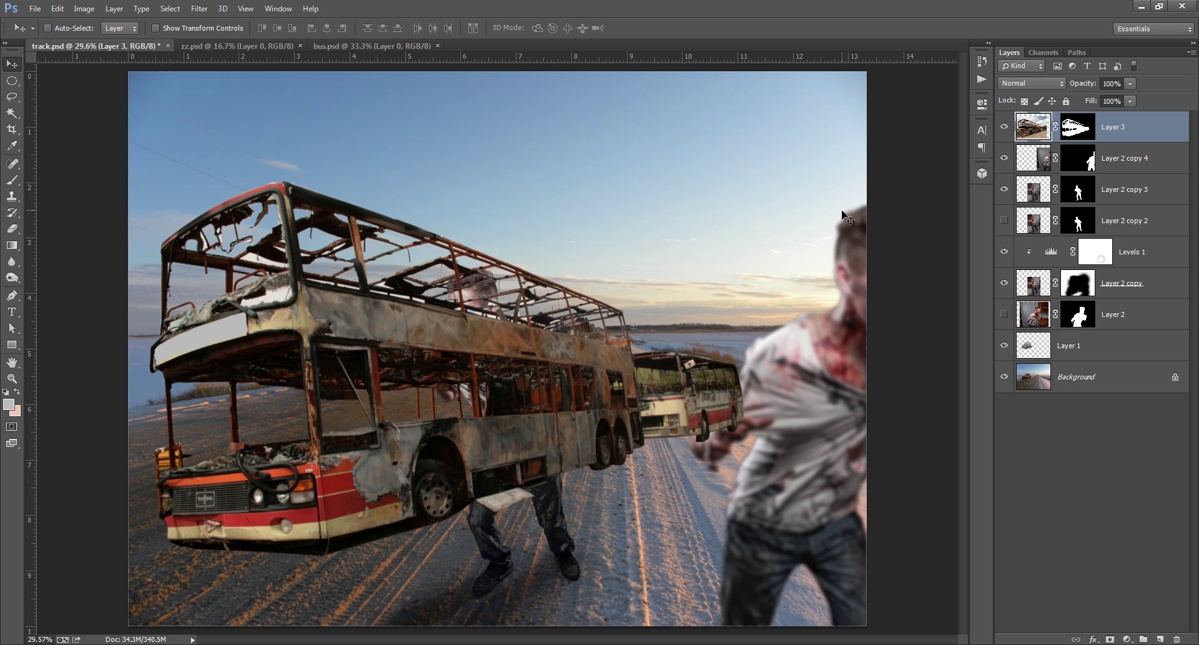
# Save, move the bus Layer 3 beneath the zombie layers, and duplicate it.
pyautogui.hotkey('ctrl', 's')
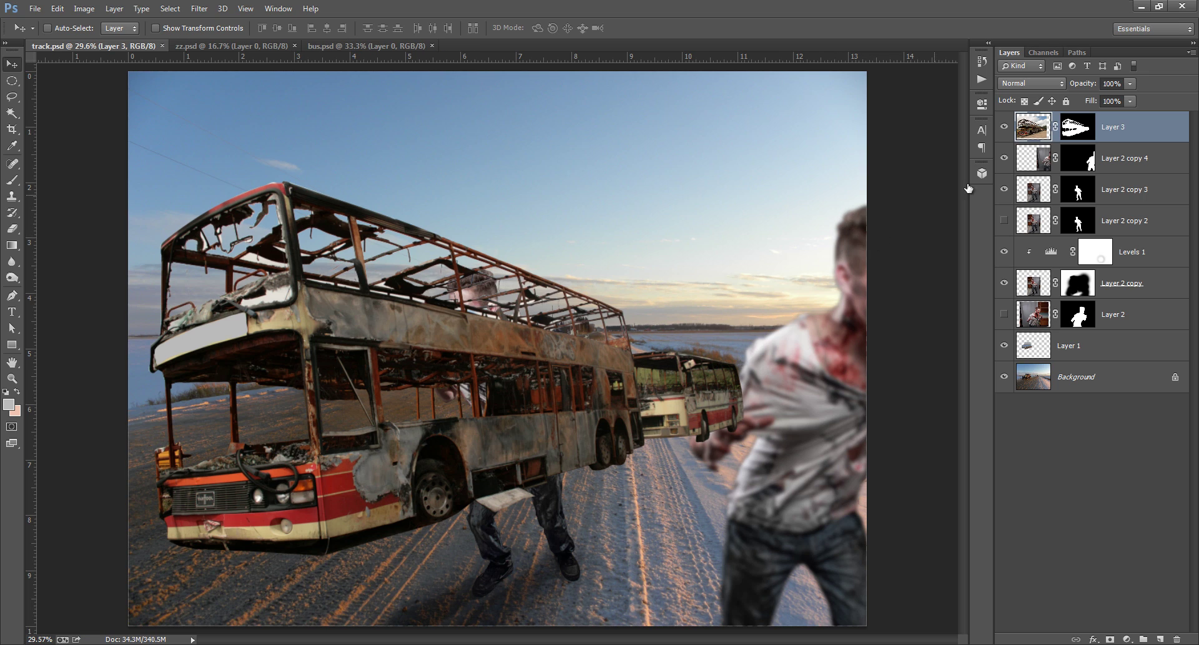
pyautogui.moveTo(1108, 146); pyautogui.dragTo(1105, 329)
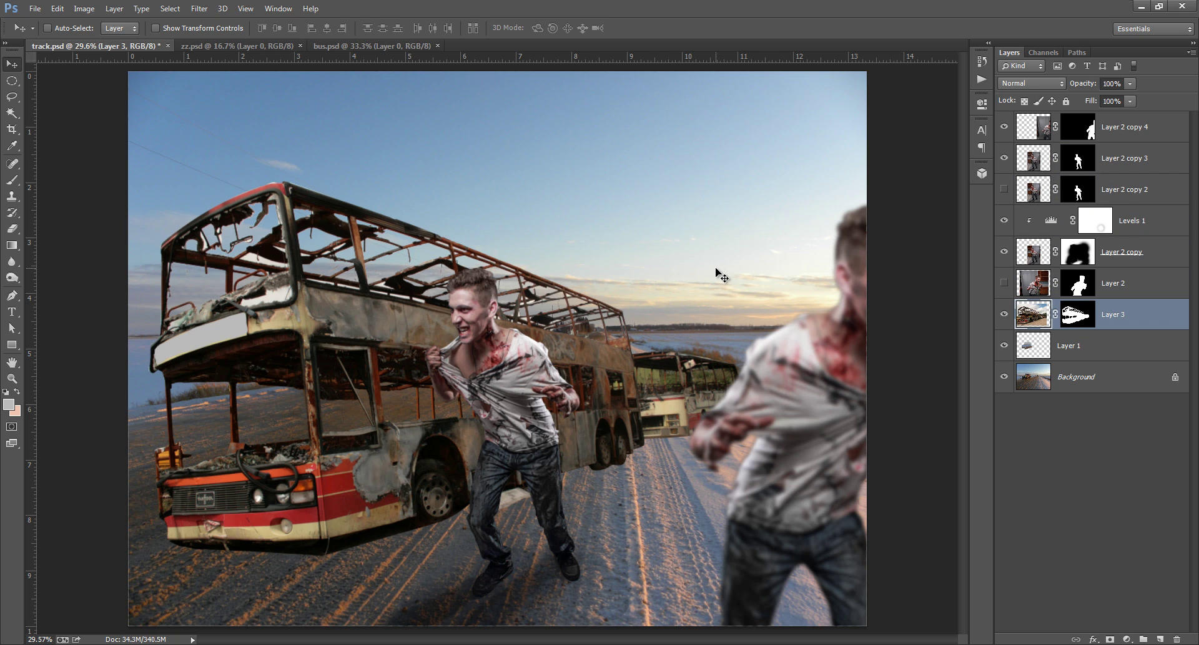
pyautogui.hotkey('ctrl', 'j')
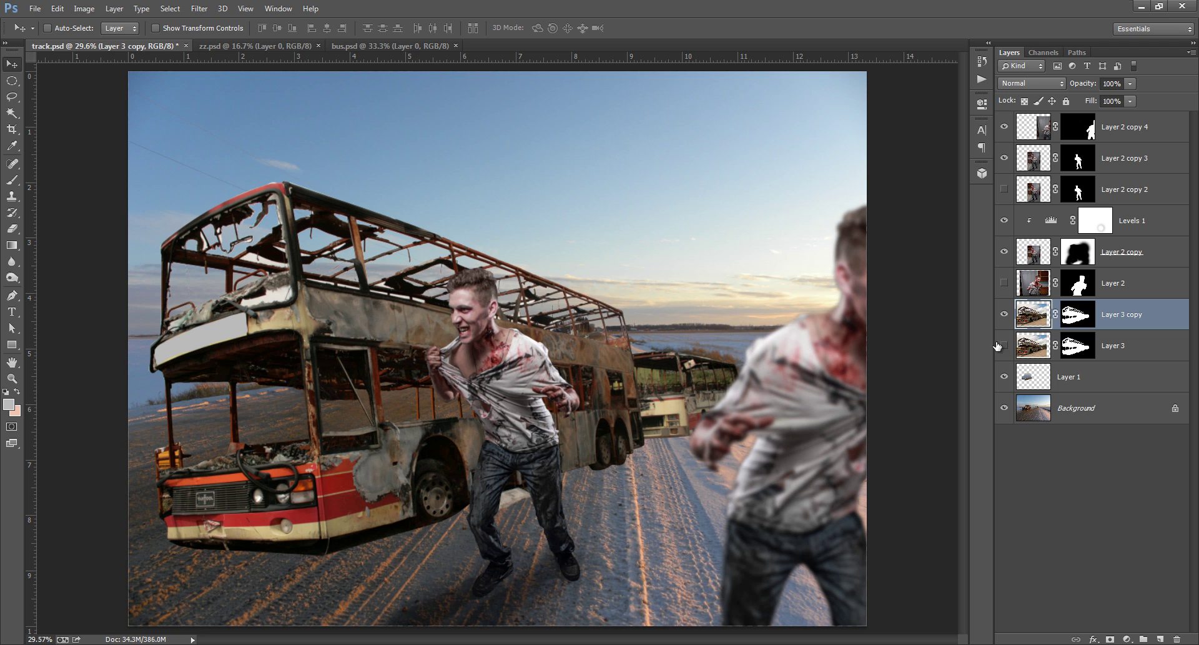
# Scale the bus copy to about 59.7% with a slight tilt and place it left on the road.
pyautogui.hotkey('ctrl', 't')
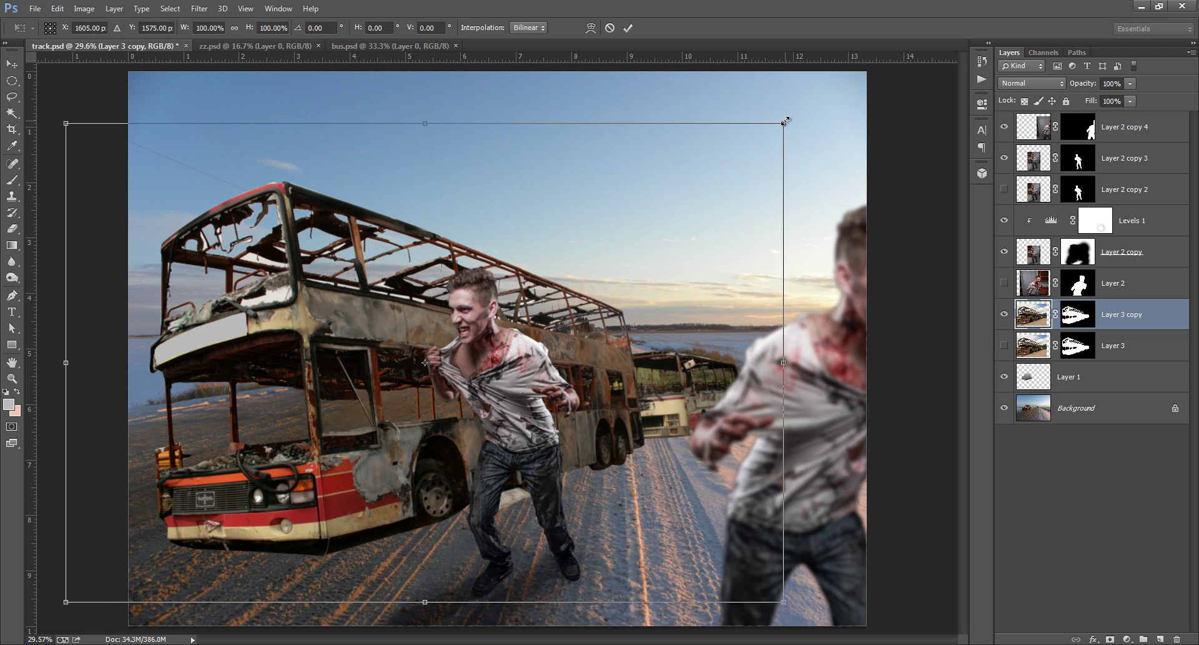
pyautogui.moveTo(785, 121)
pyautogui.mouseDown()
pyautogui.moveTo(681, 195)
pyautogui.moveTo(718, 185)
pyautogui.moveTo(724, 195)
pyautogui.mouseUp()
pyautogui.moveTo(642, 249)
pyautogui.mouseDown()
pyautogui.moveTo(529, 180)
pyautogui.moveTo(550, 189)
pyautogui.mouseUp()
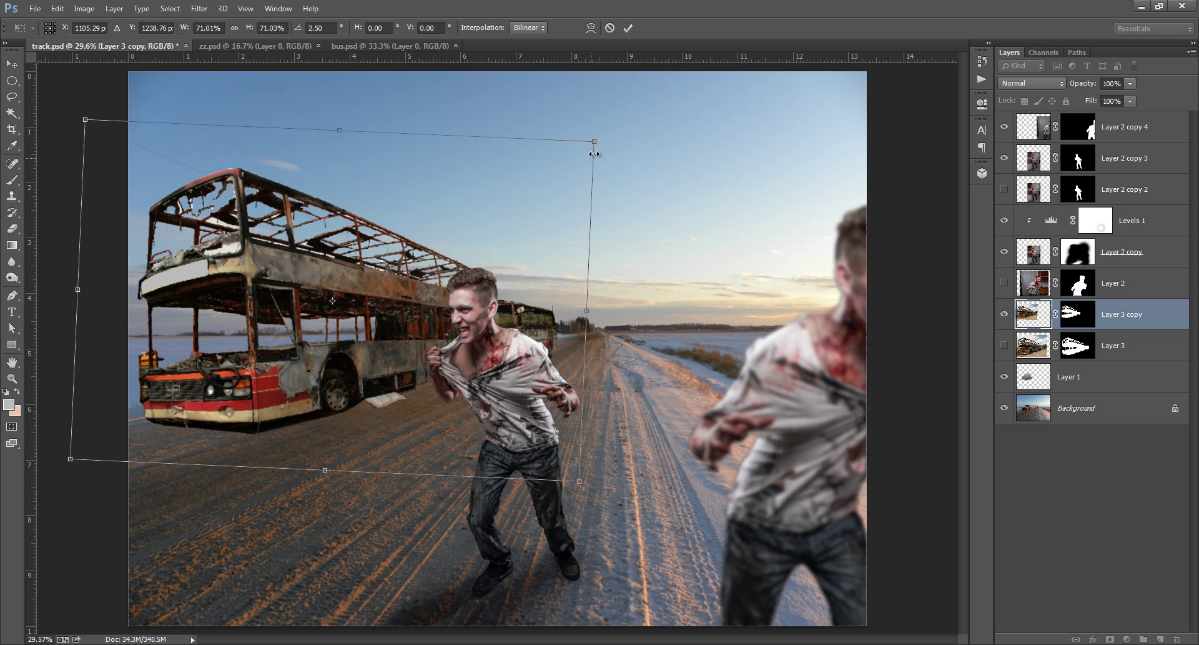
pyautogui.moveTo(595, 139); pyautogui.dragTo(552, 166)
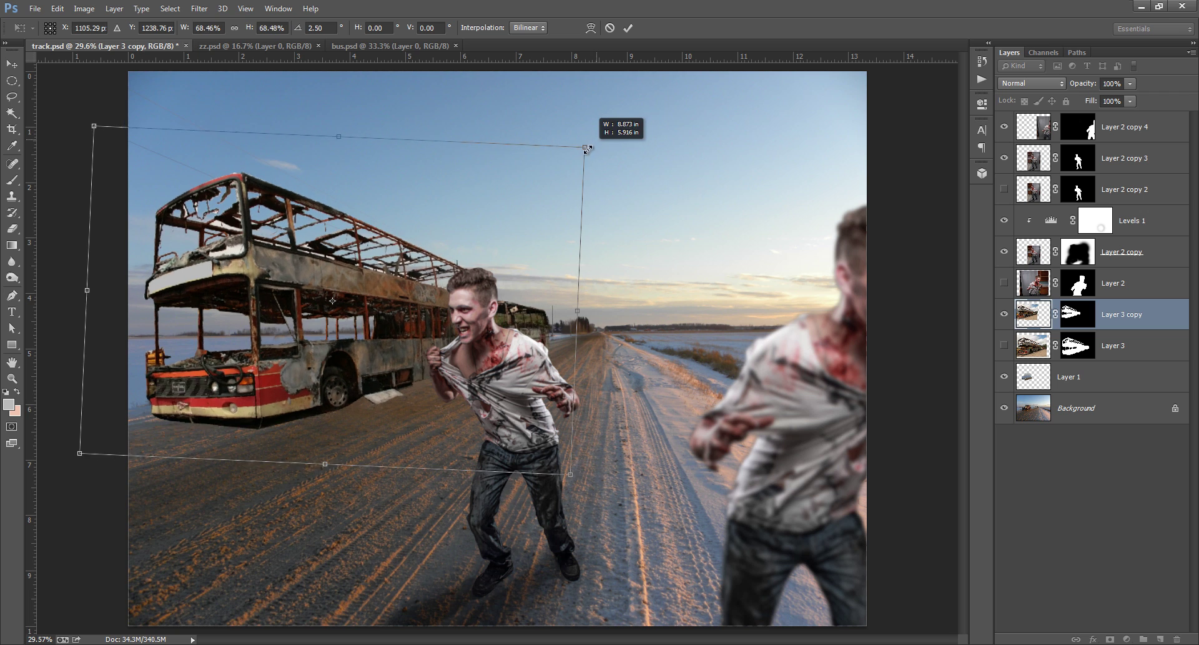
pyautogui.moveTo(504, 223); pyautogui.dragTo(507, 243)
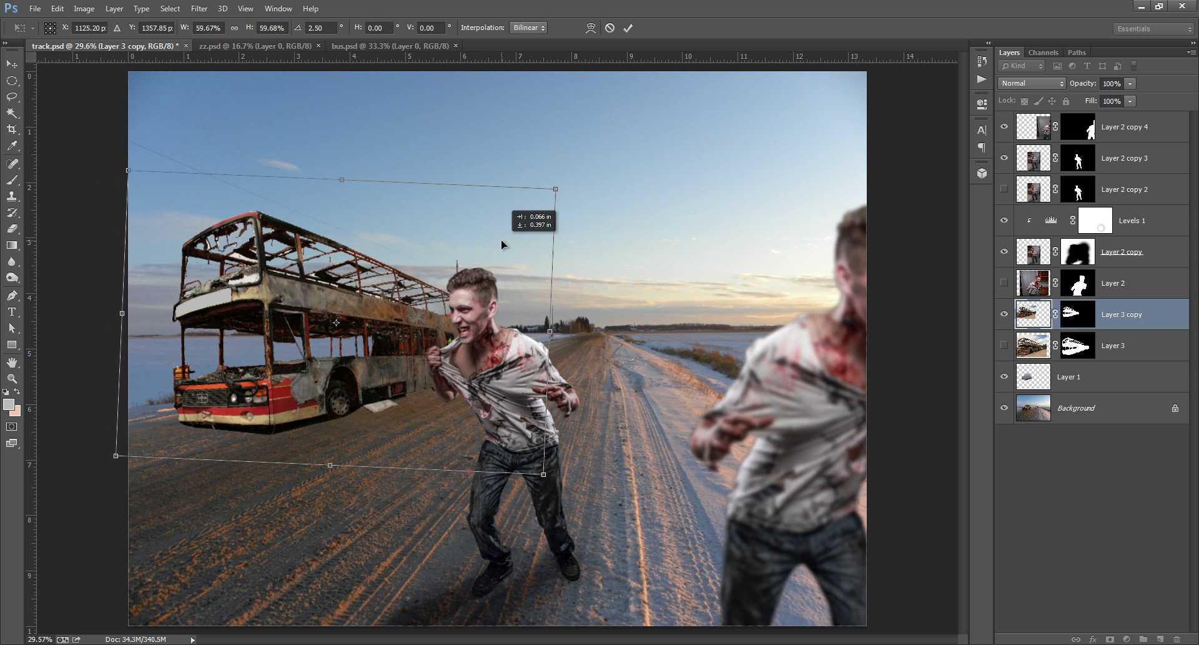
pyautogui.moveTo(565, 166)
pyautogui.mouseDown()
pyautogui.moveTo(580, 156)
pyautogui.moveTo(569, 140)
pyautogui.mouseUp()
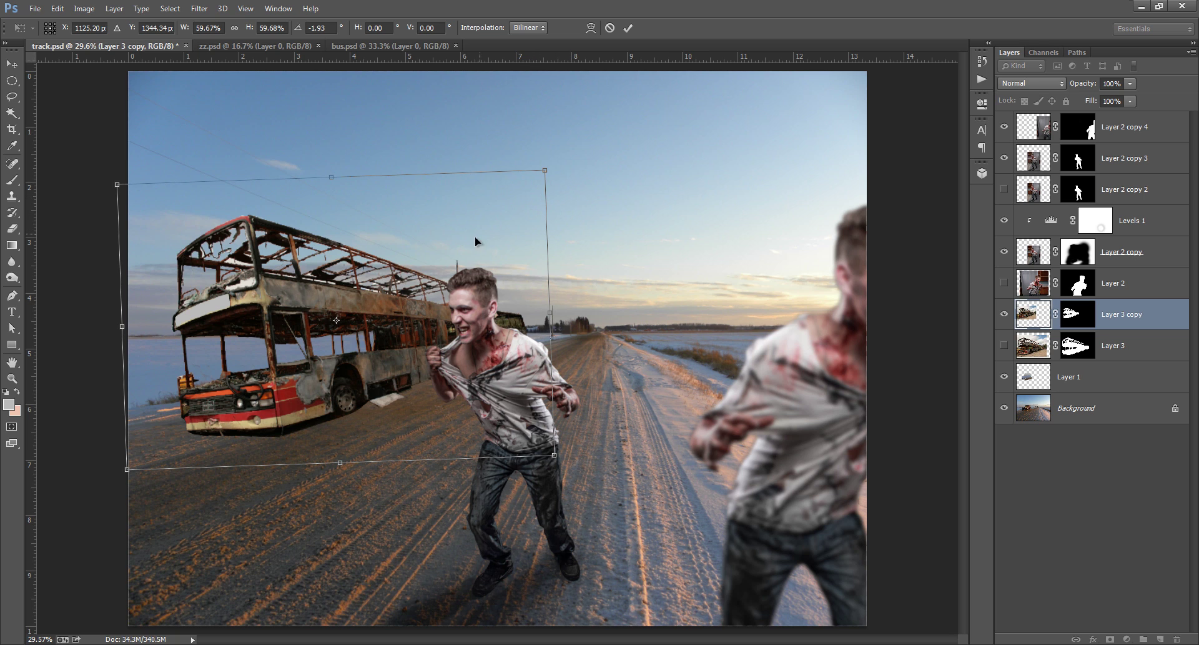
pyautogui.moveTo(424, 240); pyautogui.dragTo(416, 227)
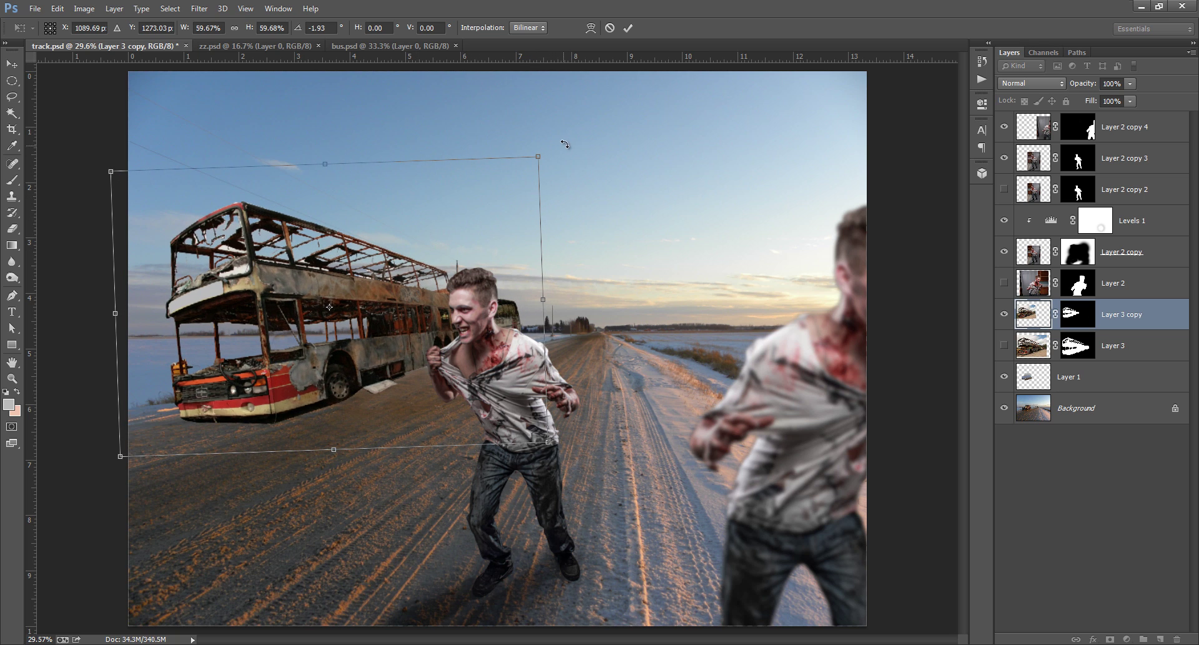
pyautogui.moveTo(566, 144); pyautogui.dragTo(559, 152)
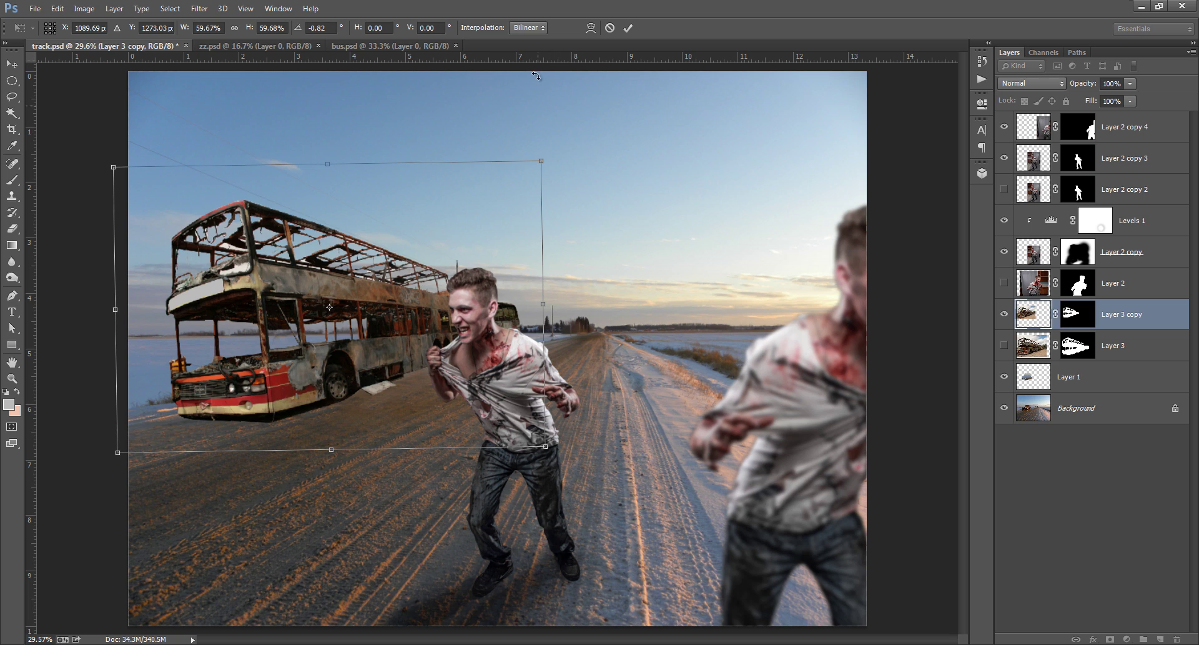
pyautogui.click(628, 28)
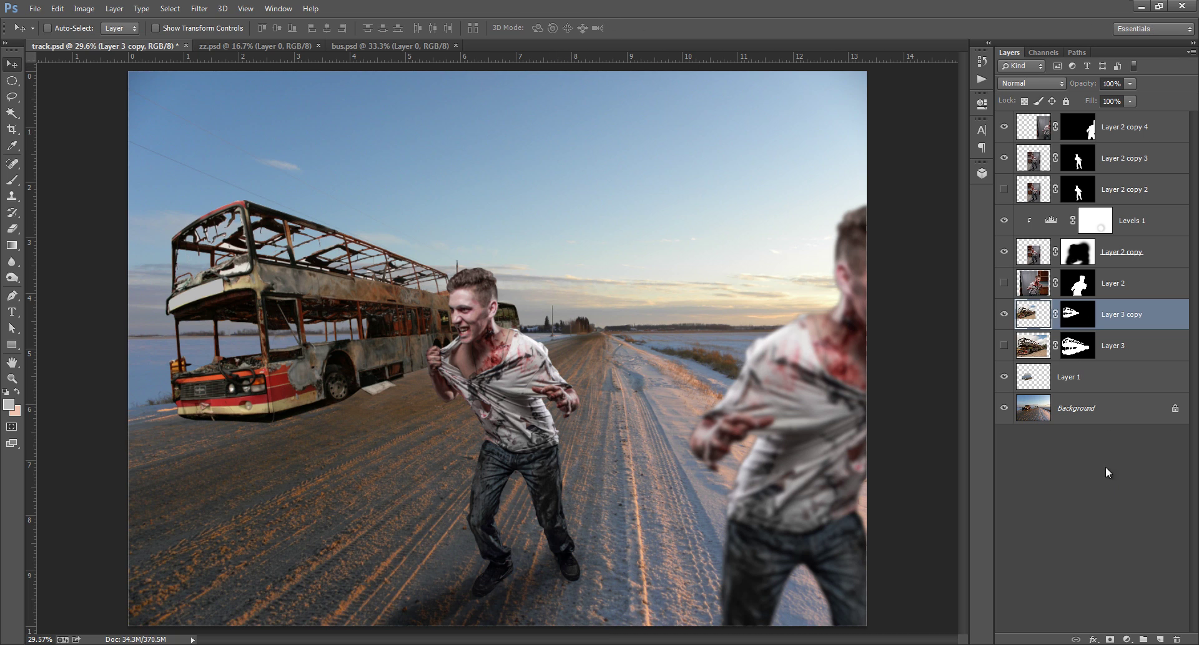
# Mask out the white sky gaps in the bus roof frame using the Magic Wand on the layer mask.
pyautogui.moveTo(233, 258); pyautogui.dragTo(331, 225)
pyautogui.moveTo(300, 186); pyautogui.dragTo(402, 313)
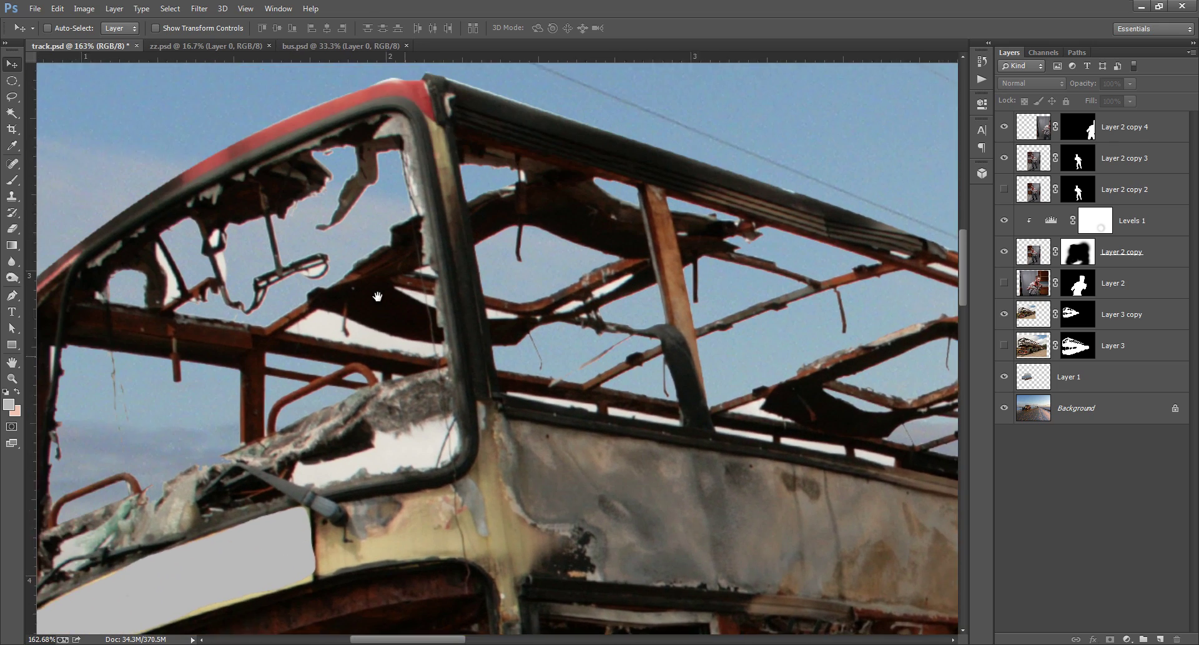
pyautogui.click(1073, 315)
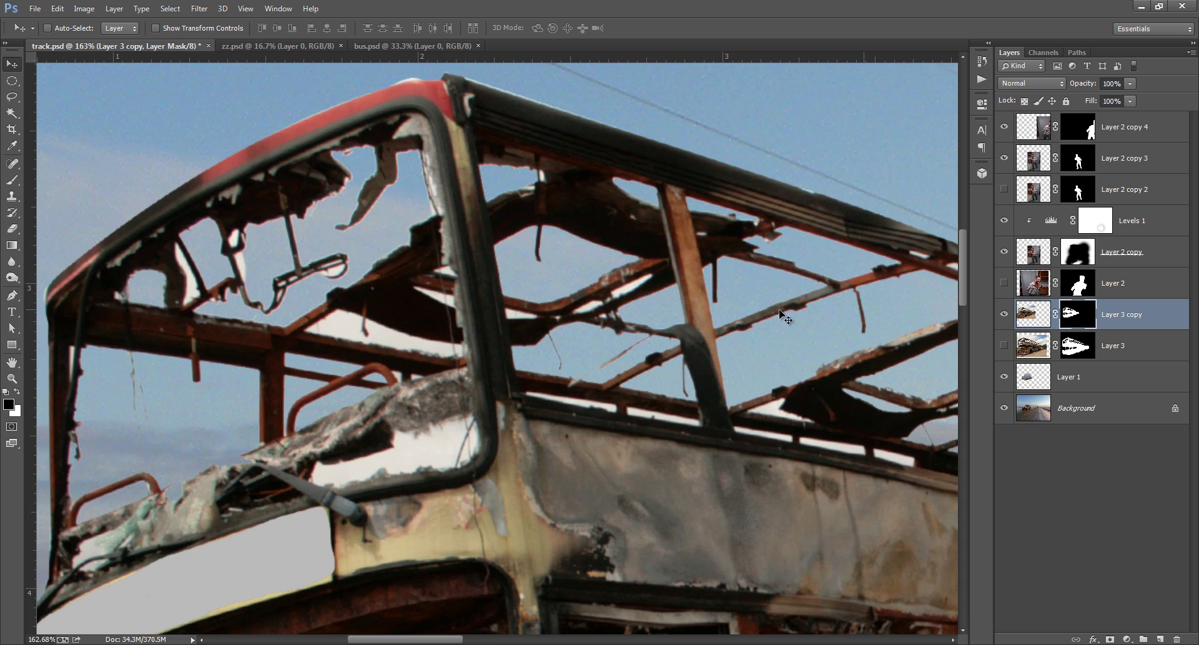
pyautogui.click(12, 113)
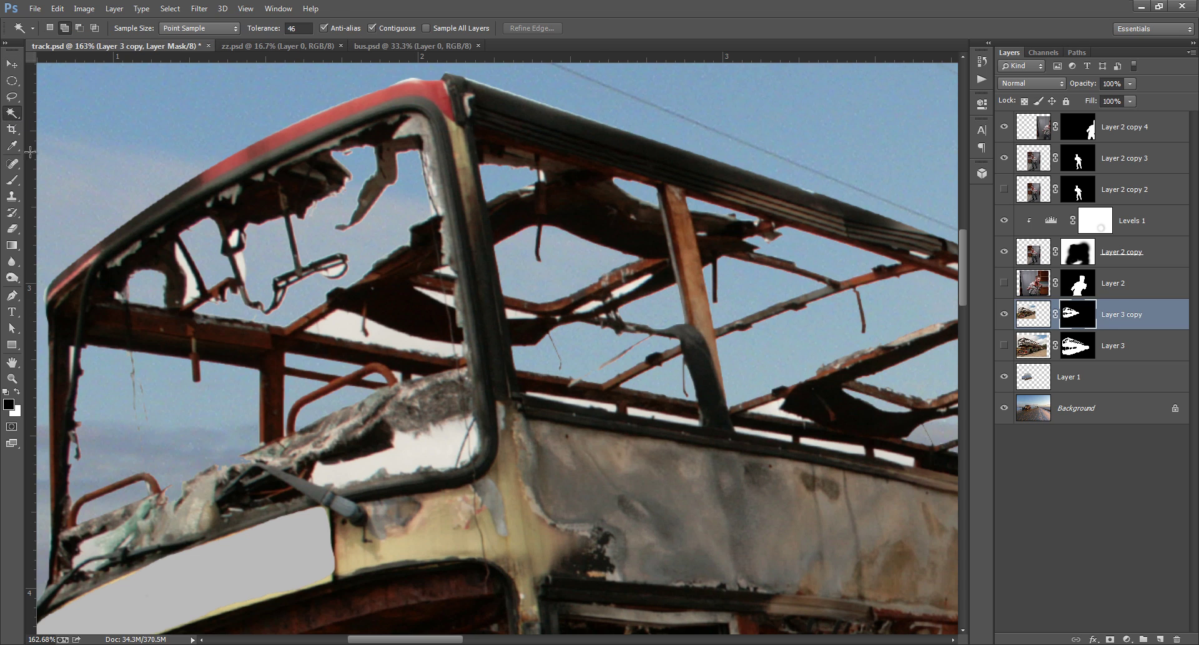
pyautogui.click(331, 323)
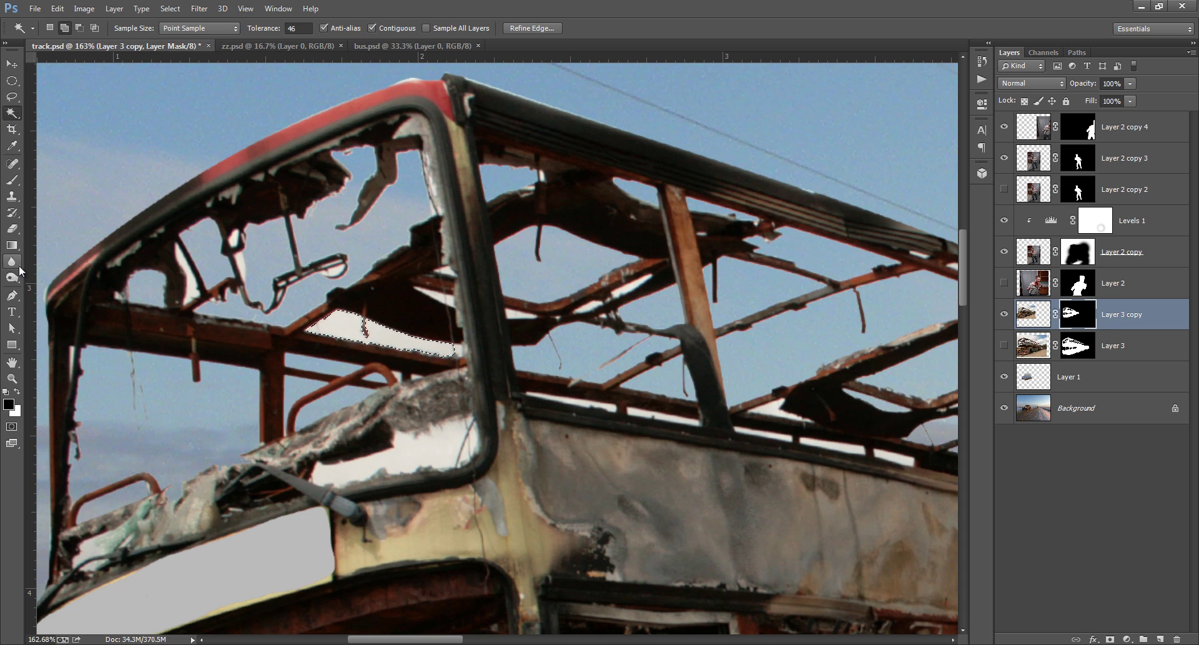
pyautogui.hotkey('alt', 'BackSpace')
pyautogui.hotkey('ctrl', 'd')
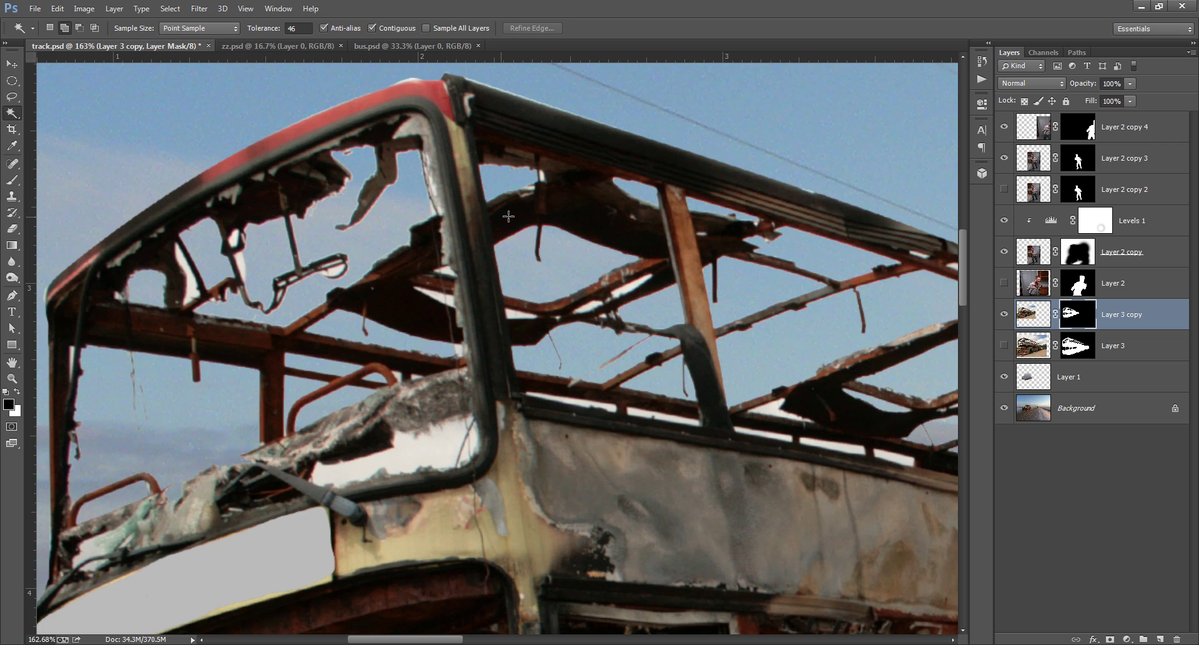
pyautogui.click(189, 271)
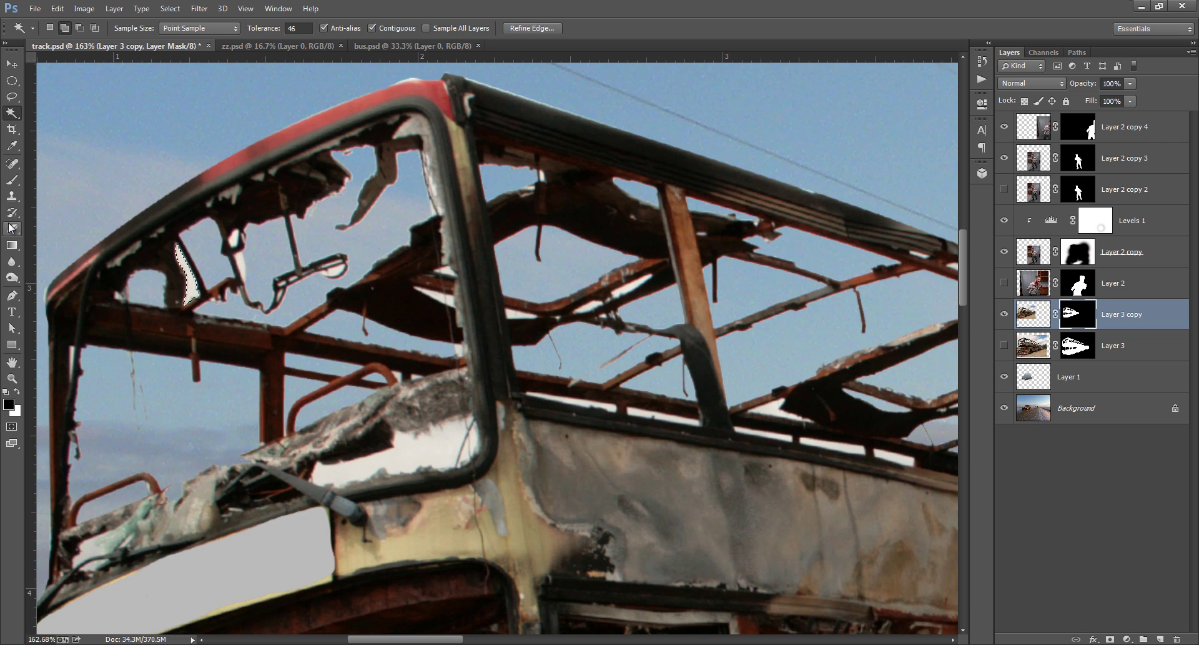
pyautogui.click(240, 263)
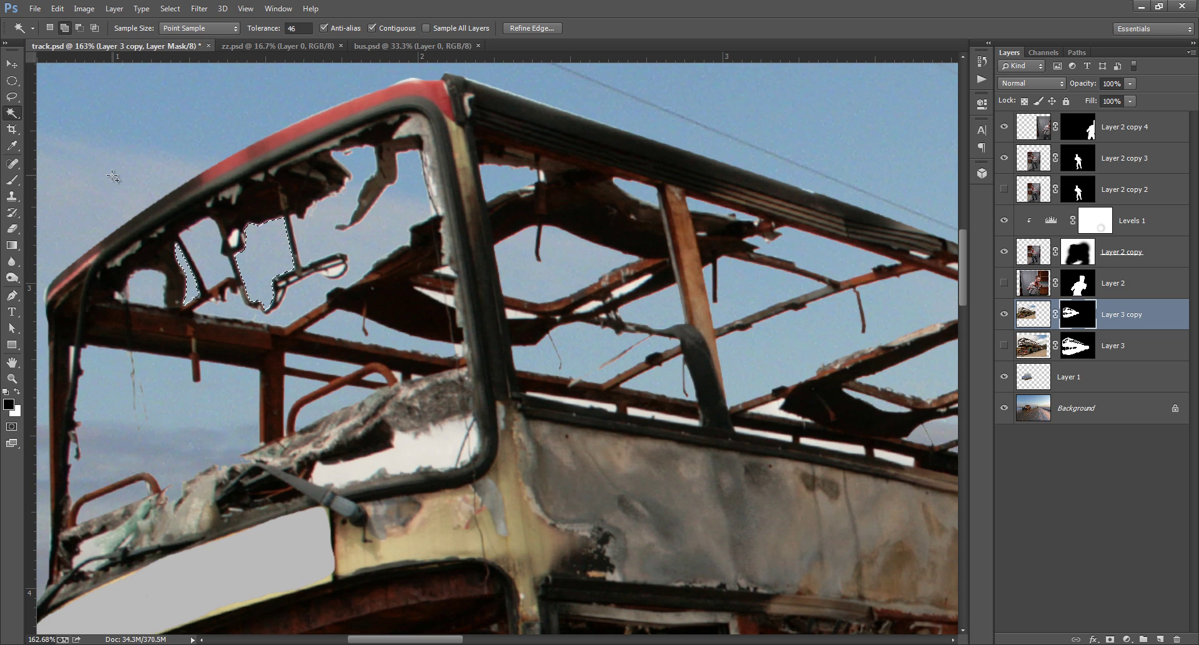
pyautogui.click(236, 240)
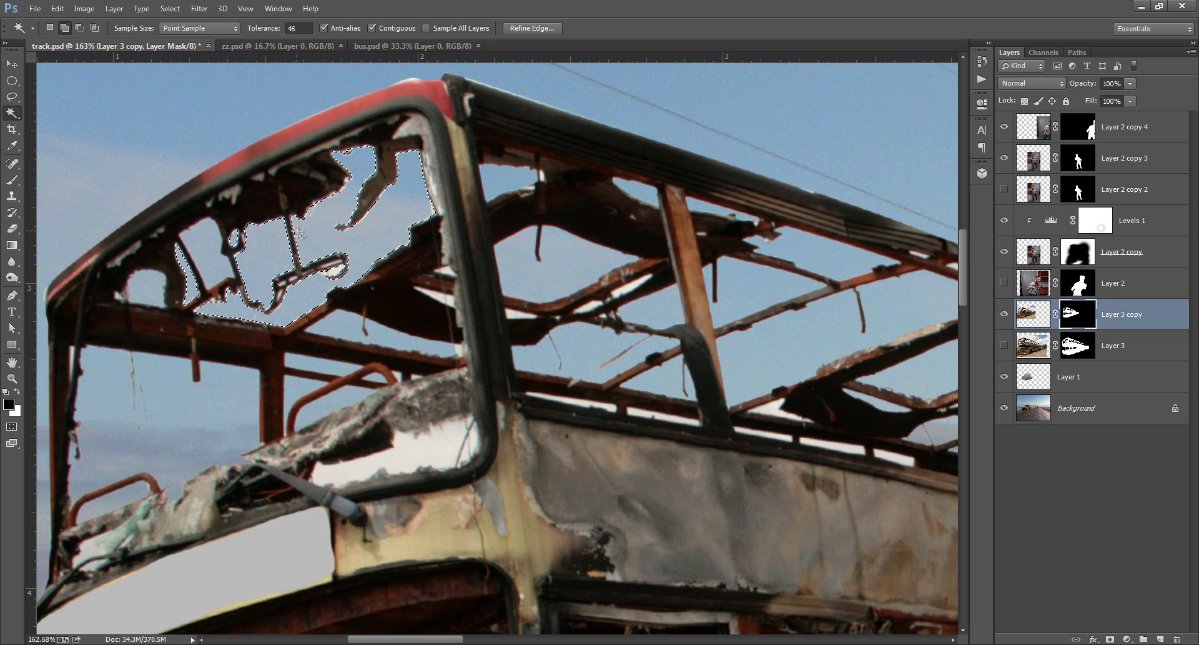
pyautogui.hotkey('ctrl', 'd')
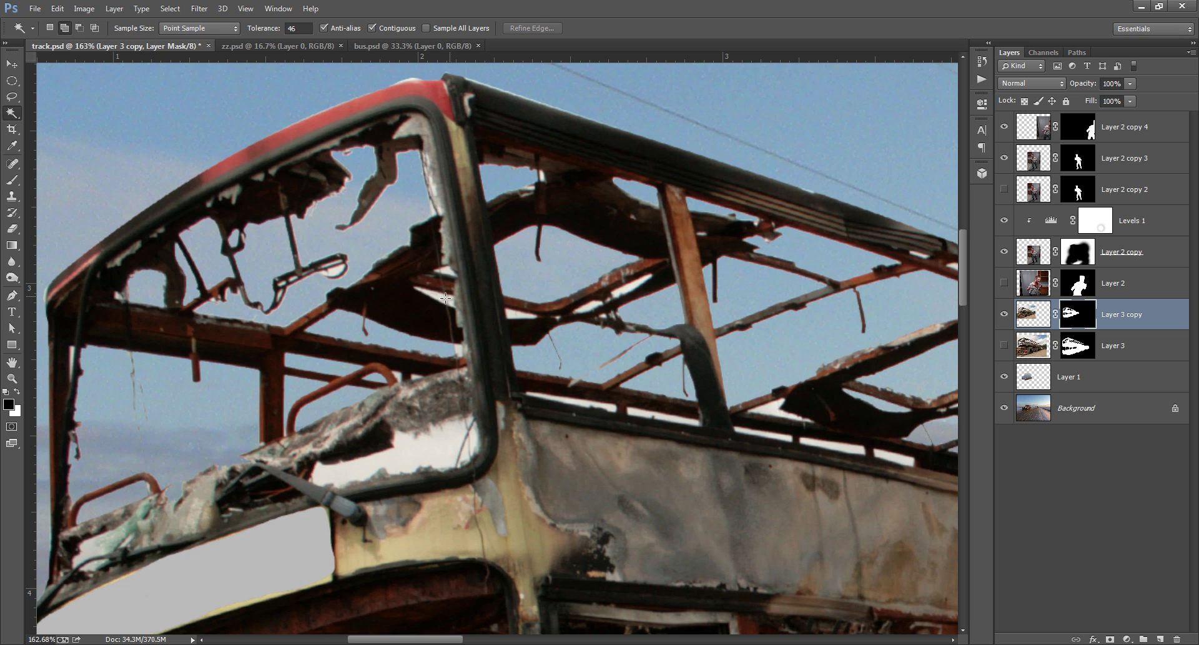
# Mask the remaining white patches behind the roof, fit the view, and duplicate as Layer 3 copy 2.
pyautogui.click(445, 298)
pyautogui.keyDown('shift'); pyautogui.click(525, 315); pyautogui.keyUp('shift')
pyautogui.keyDown('shift'); pyautogui.click(632, 286); pyautogui.keyUp('shift')
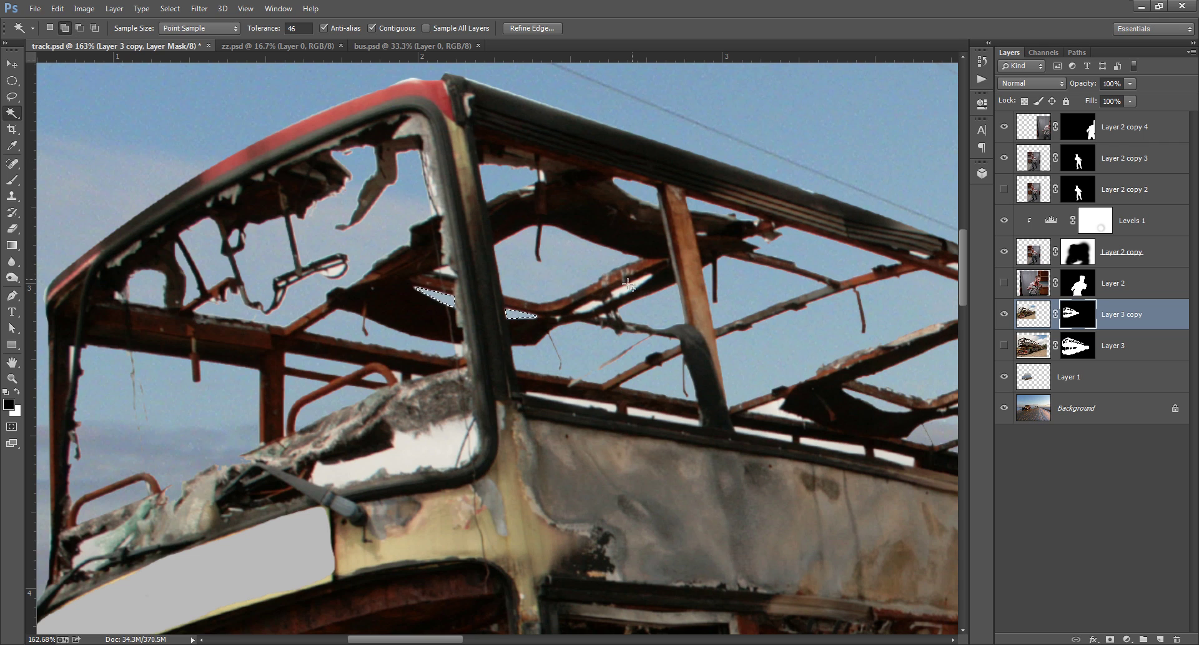
pyautogui.hotkey('alt', 'BackSpace')
pyautogui.keyDown('shift'); pyautogui.click(587, 309); pyautogui.keyUp('shift')
pyautogui.hotkey('ctrl', 'd')
pyautogui.hotkey('ctrl', '0')
pyautogui.moveTo(1075, 314); pyautogui.dragTo(1070, 347)
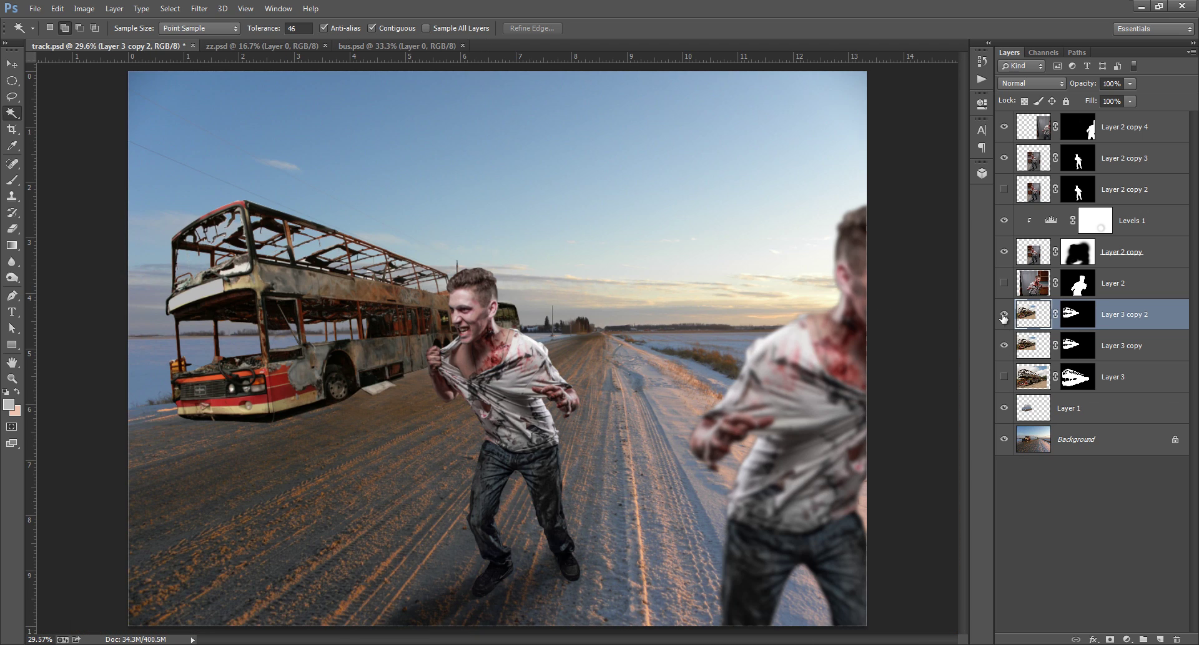
# Set the lower bus copy to Multiply blend mode and delete its old layer mask.
pyautogui.click(1070, 349)
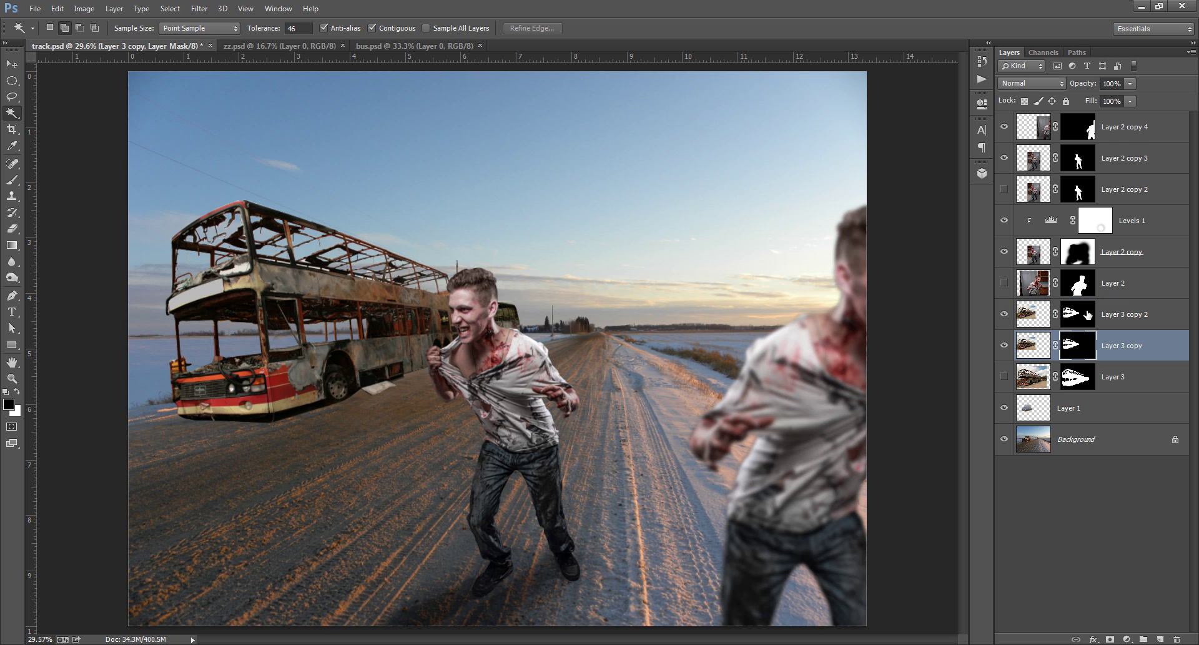
pyautogui.rightClick(1079, 345)
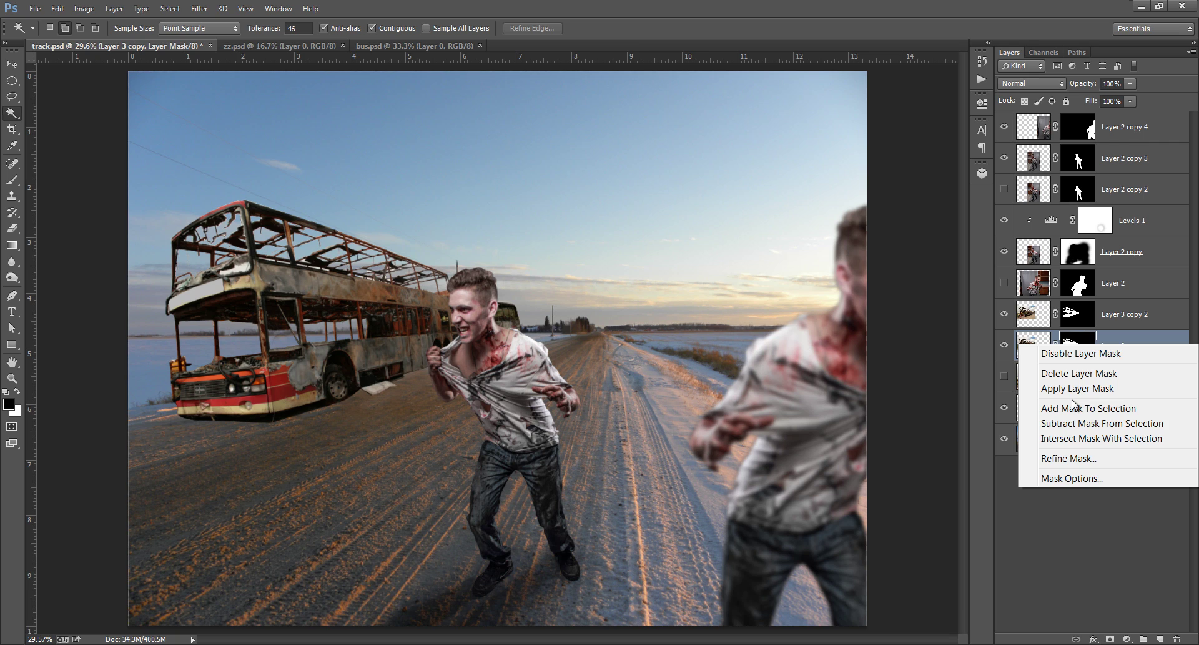
pyautogui.click(1086, 355)
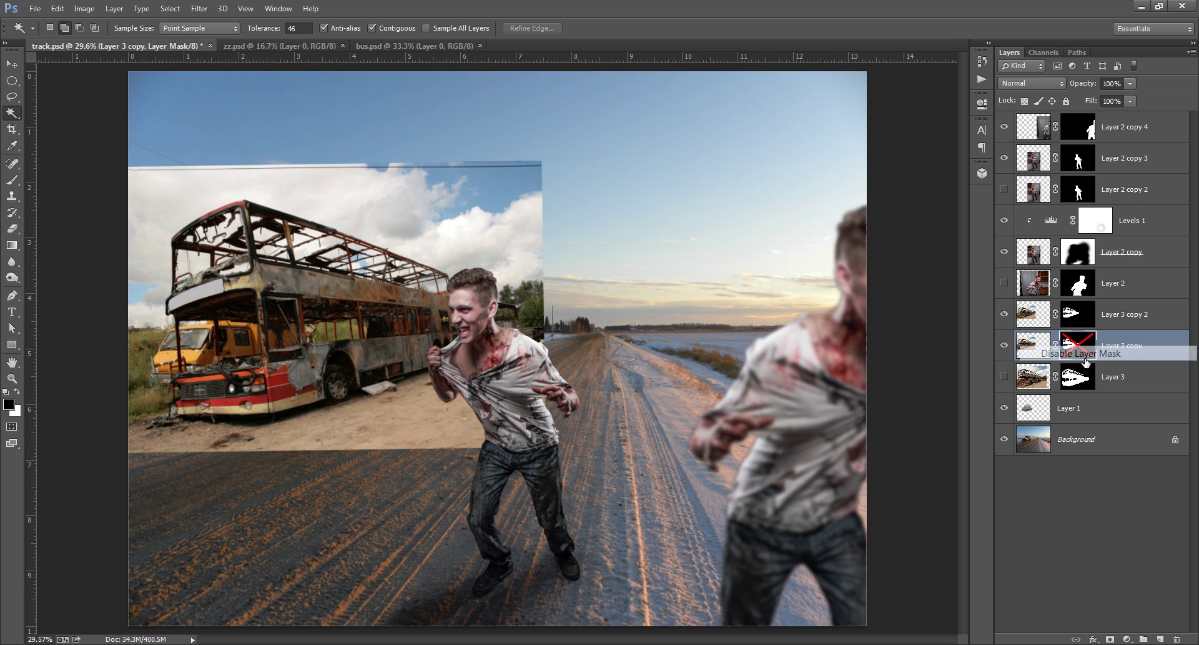
pyautogui.click(1034, 84)
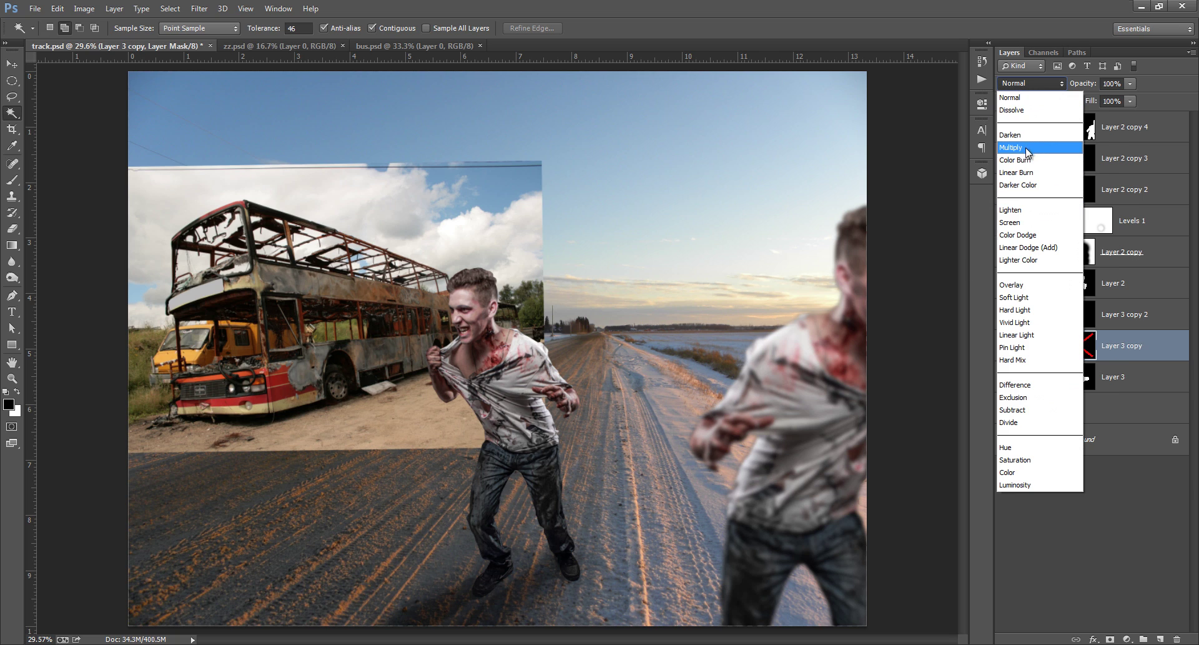
pyautogui.click(1026, 153)
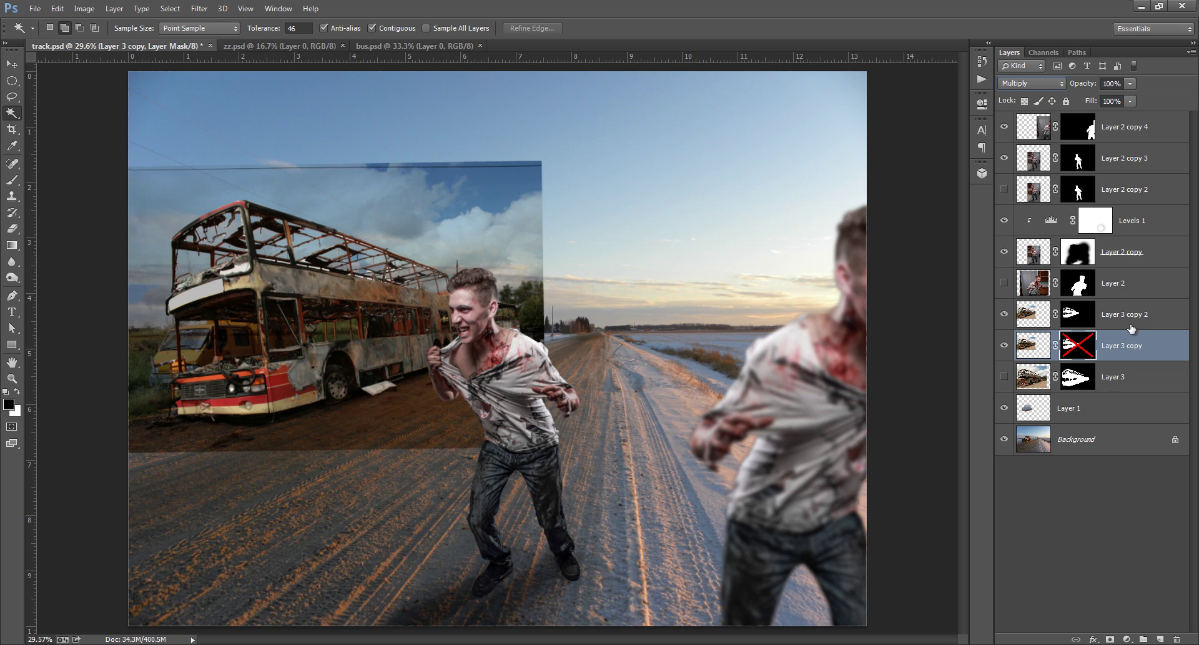
pyautogui.keyDown('shift'); pyautogui.click(1087, 348); pyautogui.keyUp('shift')
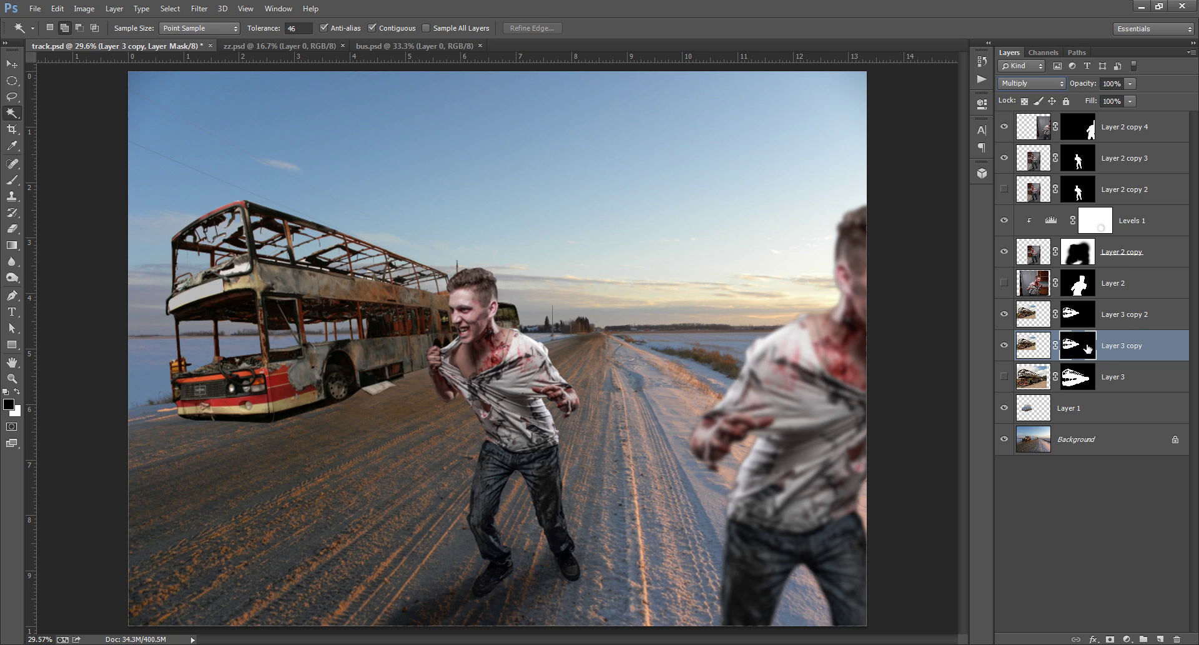
pyautogui.rightClick(1085, 349)
pyautogui.click(1080, 369)
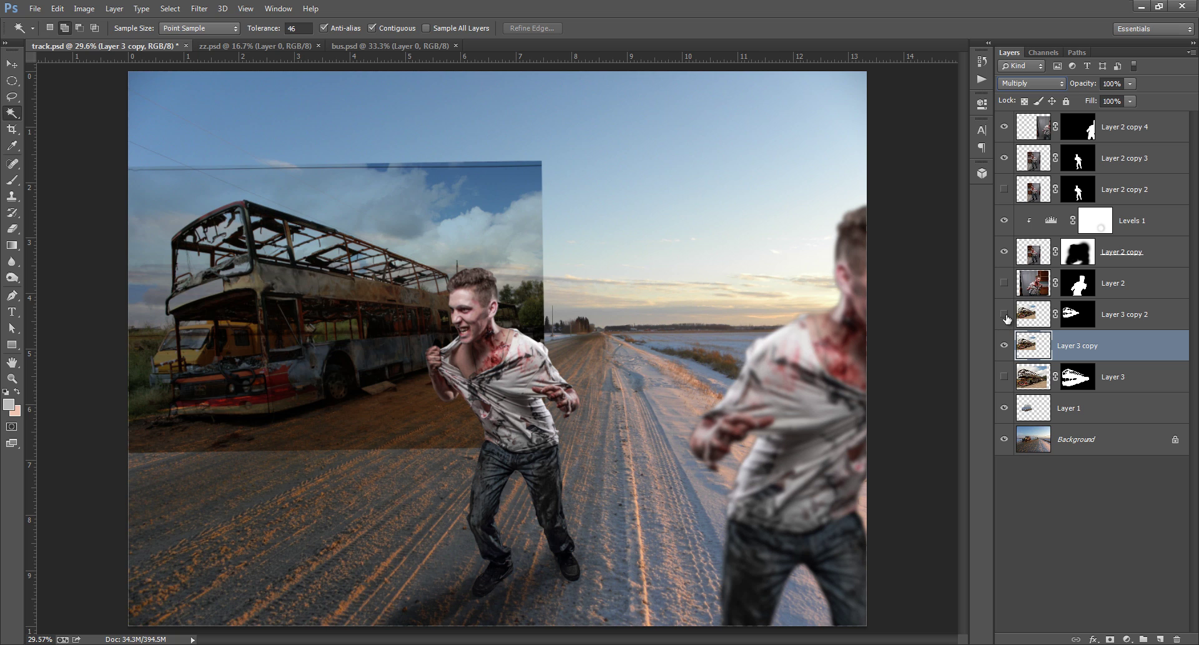
# Show Layer 3 copy 2 and give the Multiply bus layer a fresh white mask.
pyautogui.click(1004, 346)
pyautogui.click(1007, 347)
pyautogui.click(1004, 315)
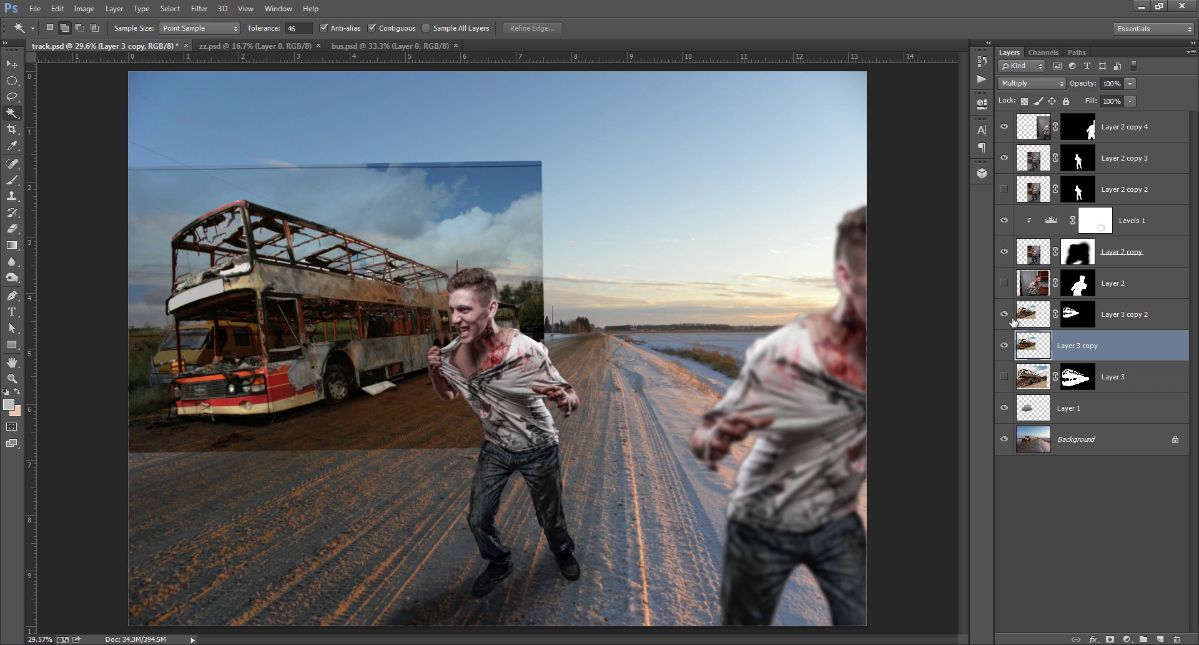
pyautogui.click(1073, 317)
pyautogui.click(1086, 347)
pyautogui.click(1110, 639)
pyautogui.press('b')
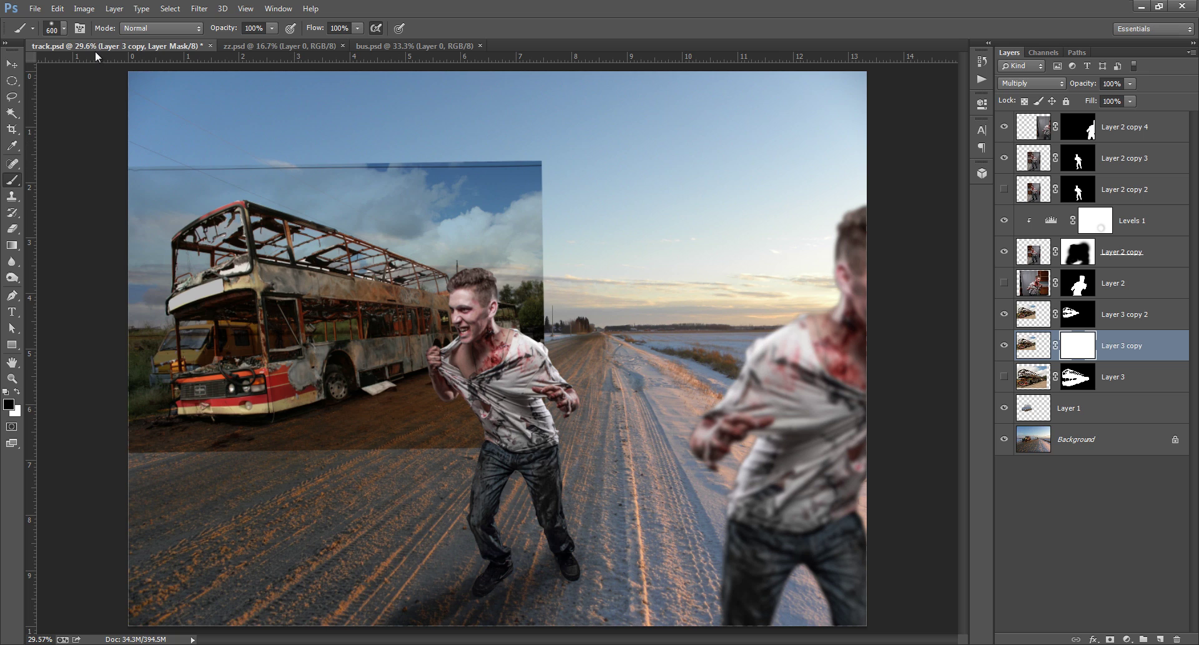
# Paint black with a soft round brush on the mask to hide the dark seam and sky around the bus.
pyautogui.click(63, 27)
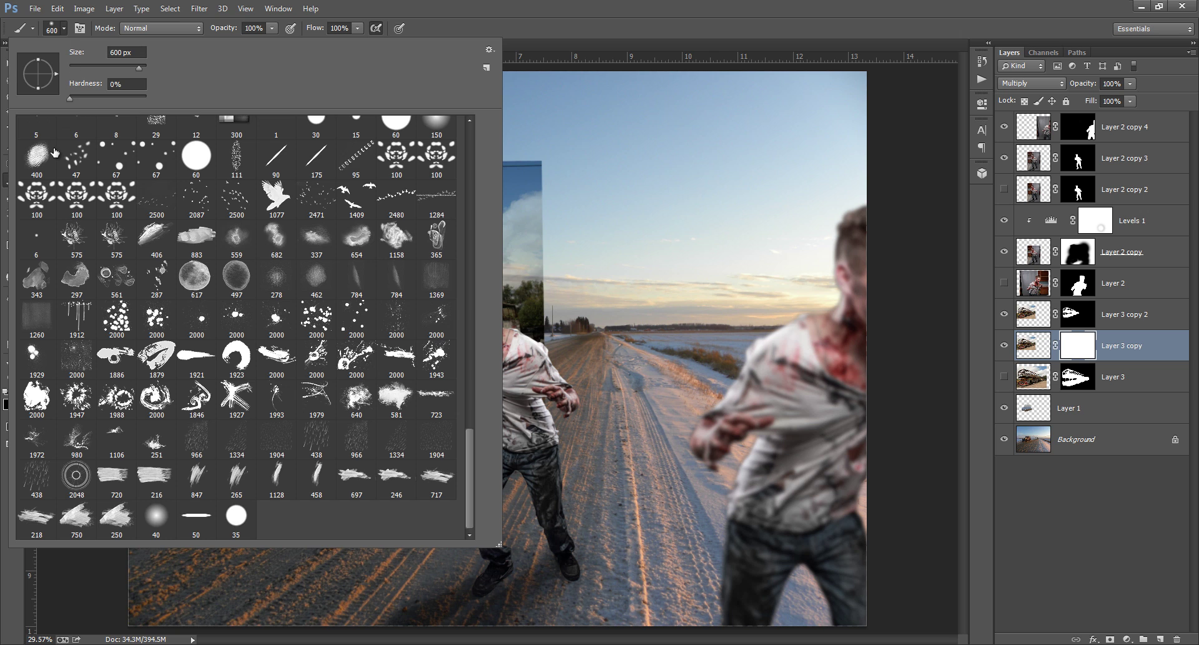
pyautogui.moveTo(469, 463); pyautogui.dragTo(450, 116)
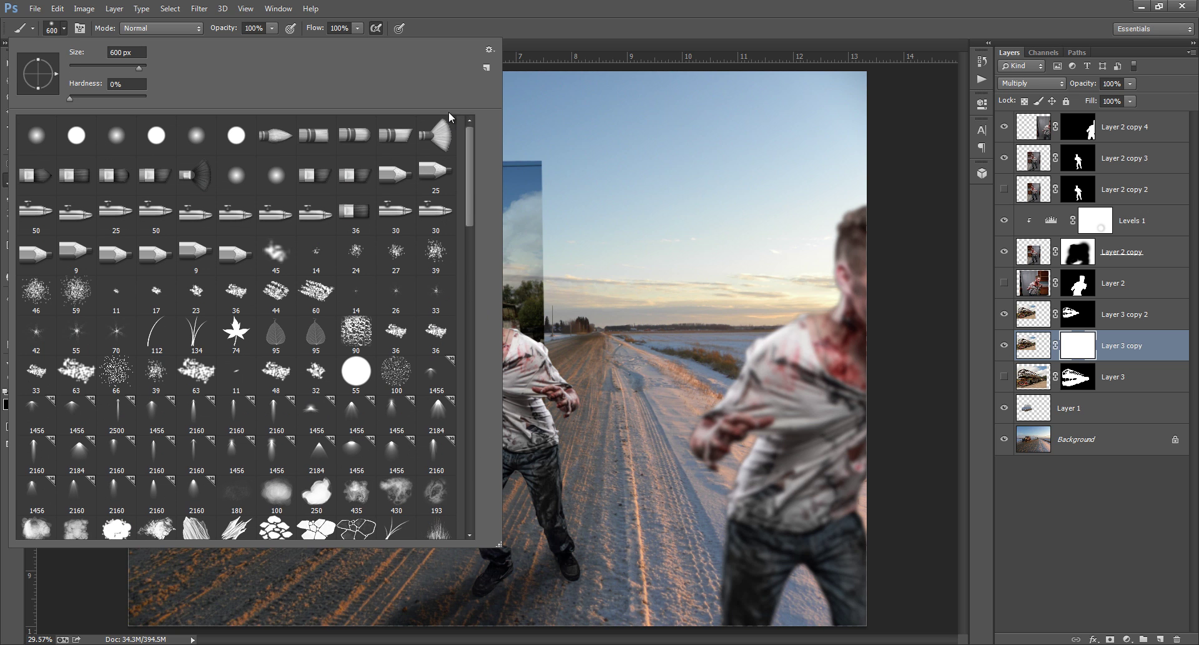
pyautogui.click(55, 142)
pyautogui.click(418, 135)
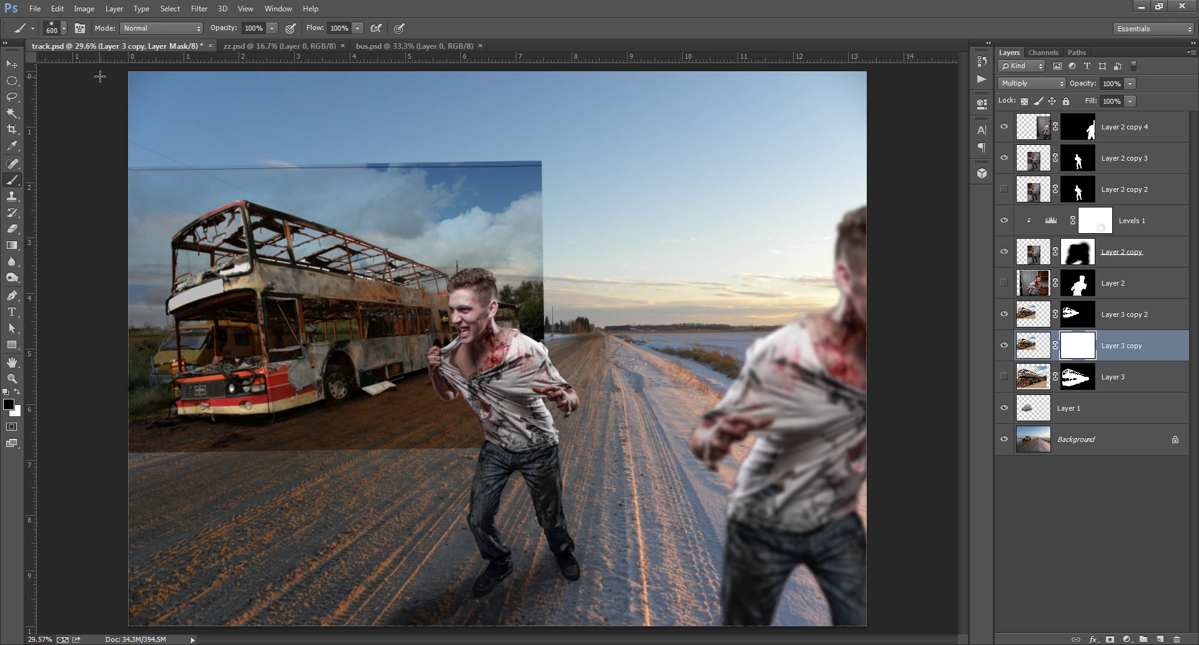
pyautogui.press('w')
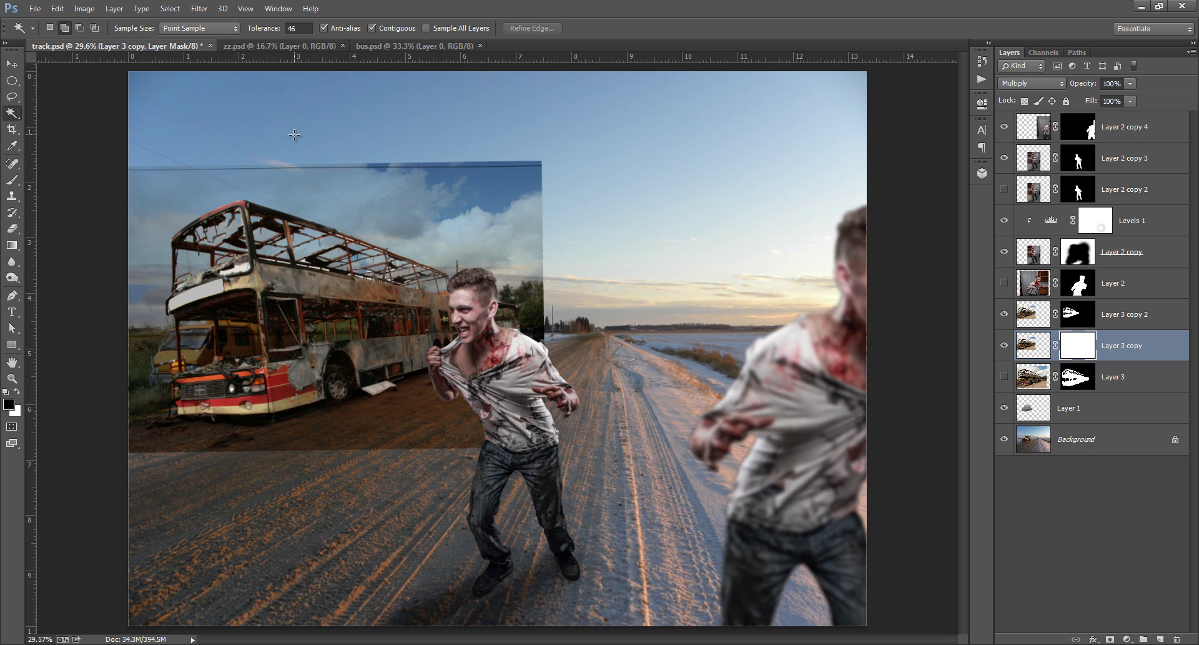
pyautogui.press('b')
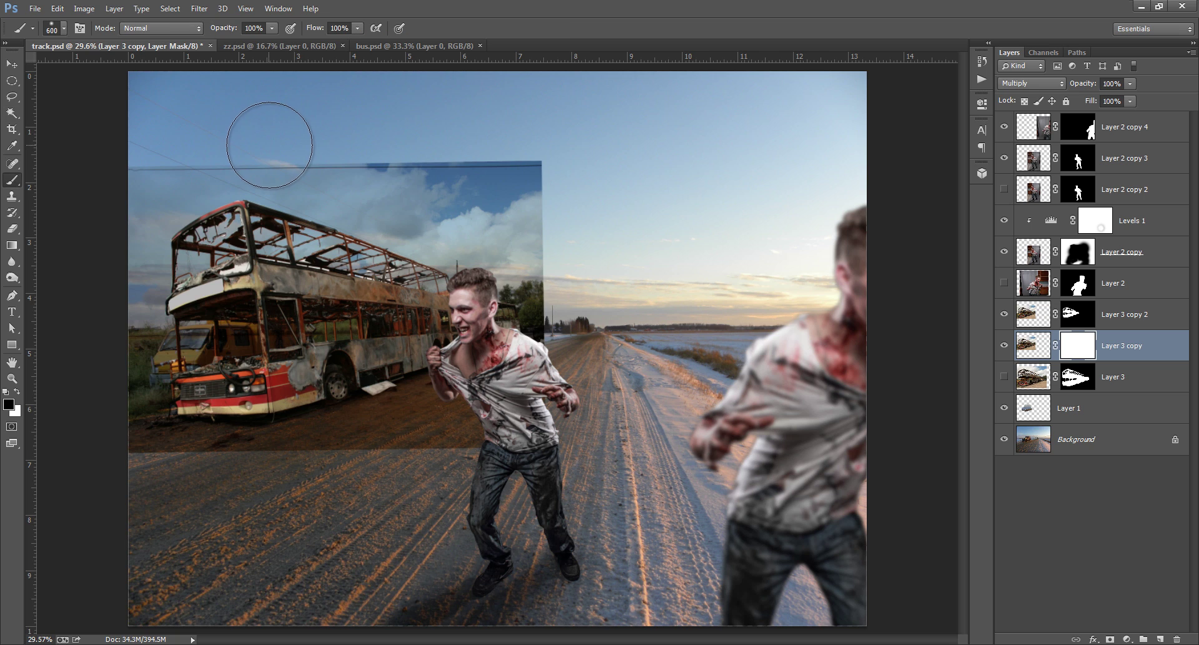
pyautogui.moveTo(310, 147)
pyautogui.mouseDown()
pyautogui.moveTo(134, 228)
pyautogui.moveTo(381, 155)
pyautogui.moveTo(456, 205)
pyautogui.moveTo(516, 182)
pyautogui.moveTo(450, 200)
pyautogui.moveTo(511, 219)
pyautogui.moveTo(560, 286)
pyautogui.mouseUp()
pyautogui.moveTo(249, 323)
pyautogui.mouseDown()
pyautogui.moveTo(192, 295)
pyautogui.moveTo(178, 337)
pyautogui.moveTo(312, 300)
pyautogui.moveTo(438, 288)
pyautogui.mouseUp()
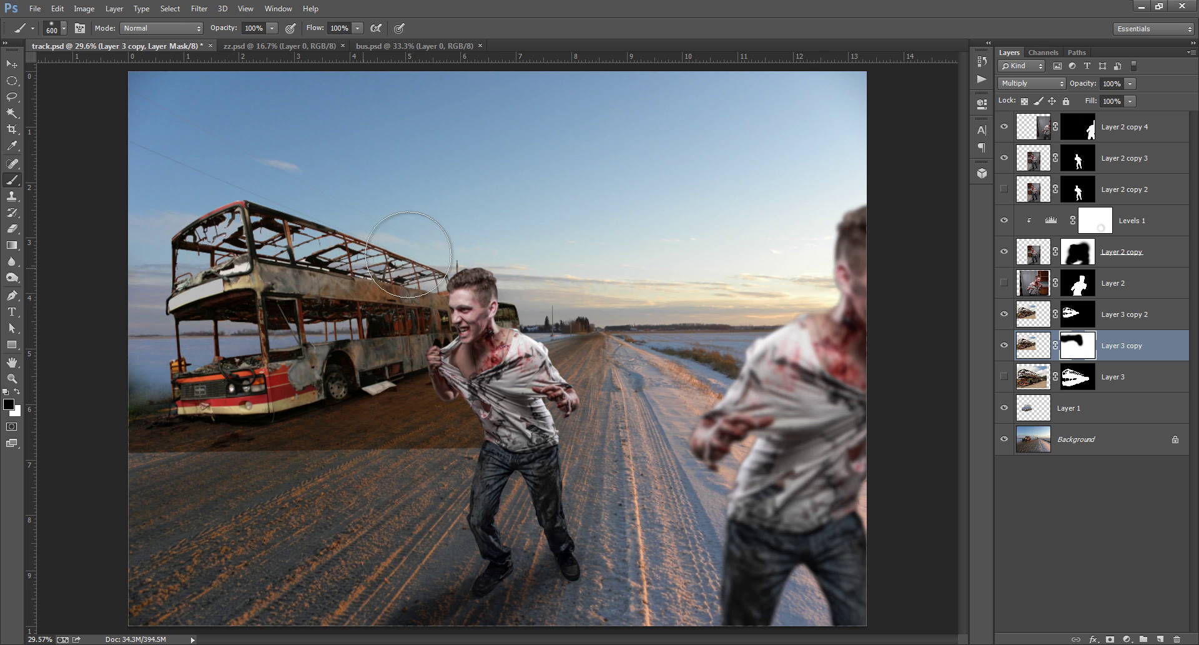
pyautogui.moveTo(133, 346); pyautogui.dragTo(96, 378)
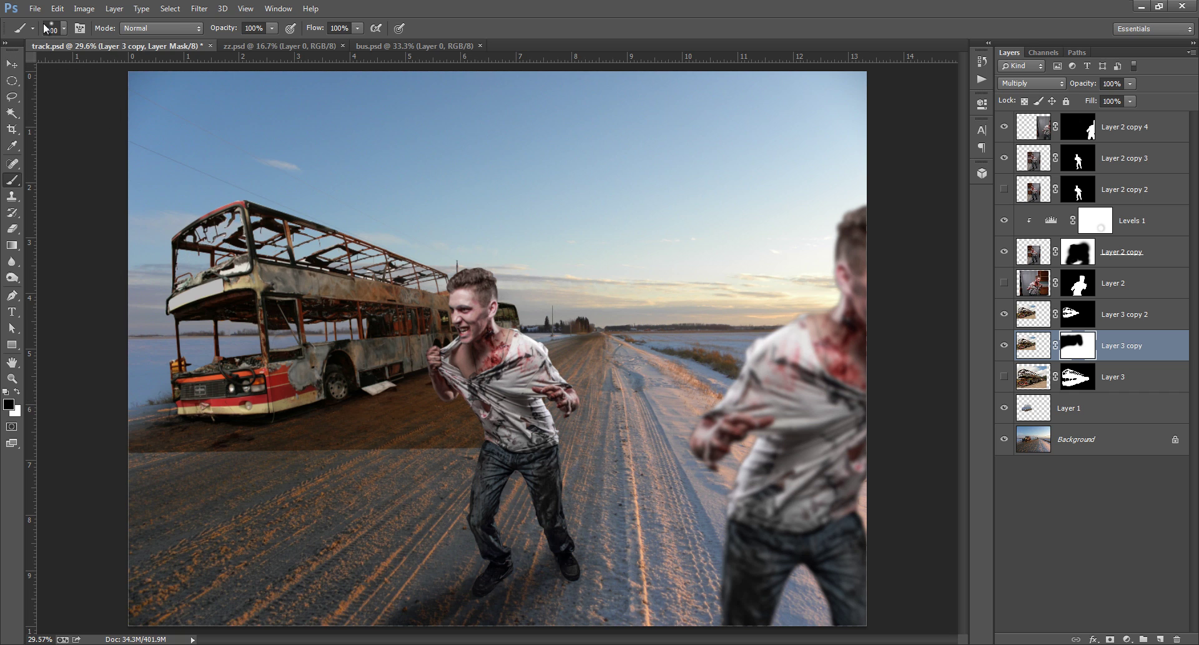
# With a 600 px soft brush, blend the pasted dark ground patch into the road.
pyautogui.click(63, 29)
pyautogui.moveTo(470, 179); pyautogui.dragTo(441, 330)
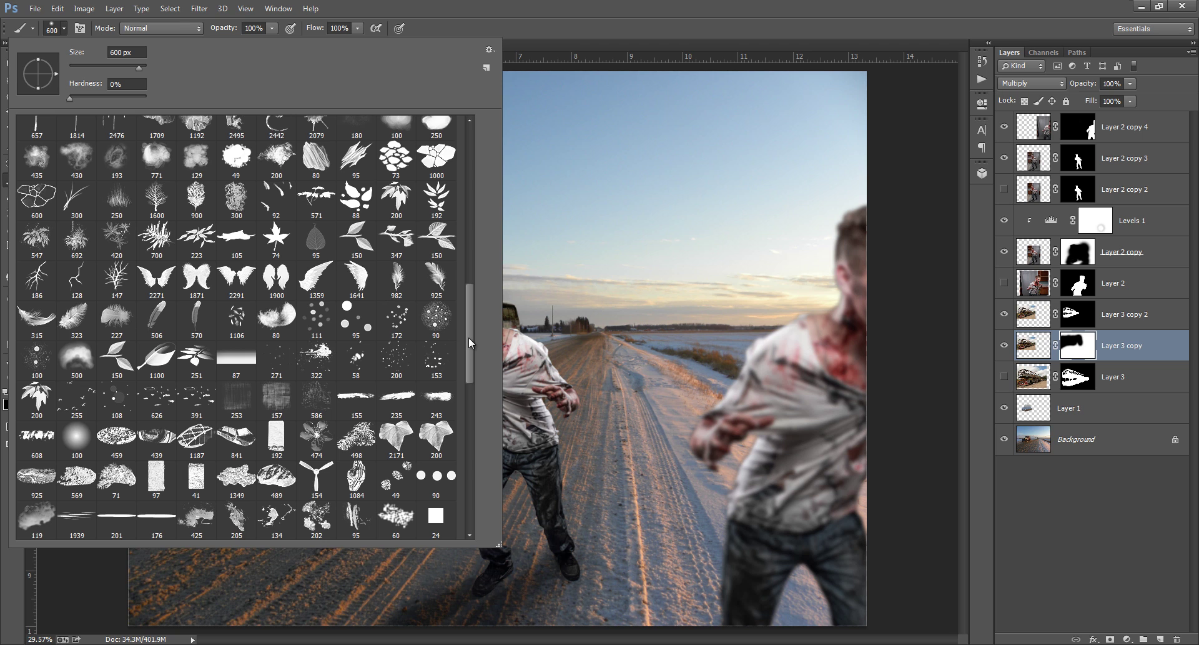
pyautogui.moveTo(469, 342)
pyautogui.mouseDown()
pyautogui.moveTo(485, 418)
pyautogui.moveTo(482, 511)
pyautogui.mouseUp()
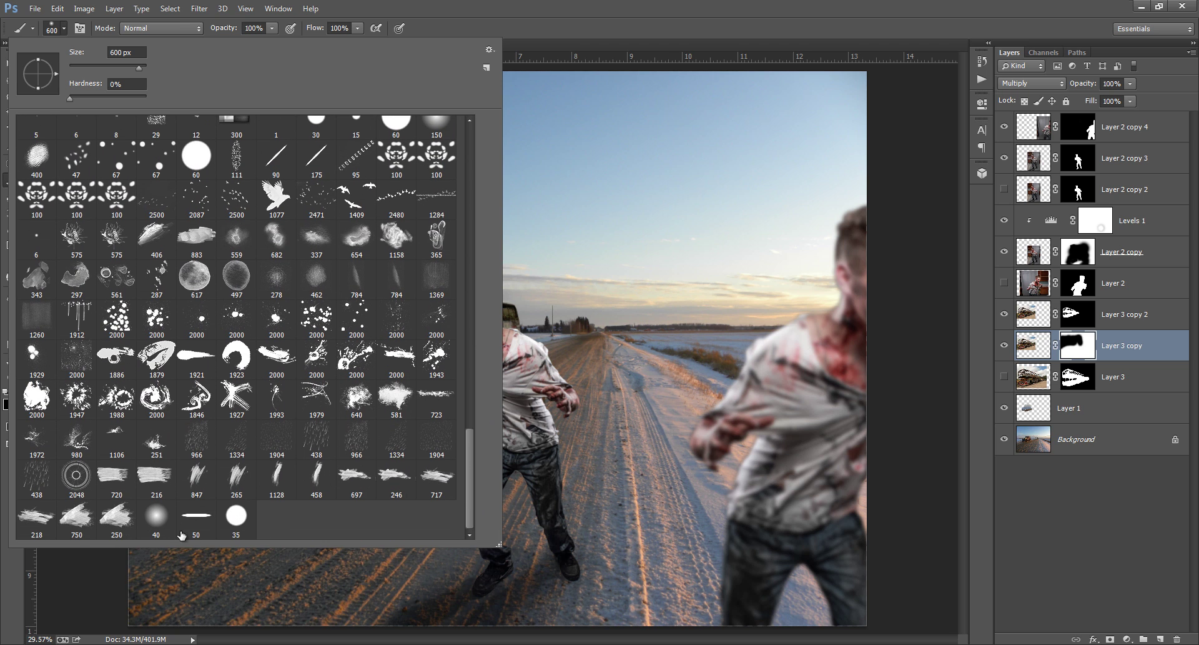
pyautogui.click(164, 519)
pyautogui.click(584, 21)
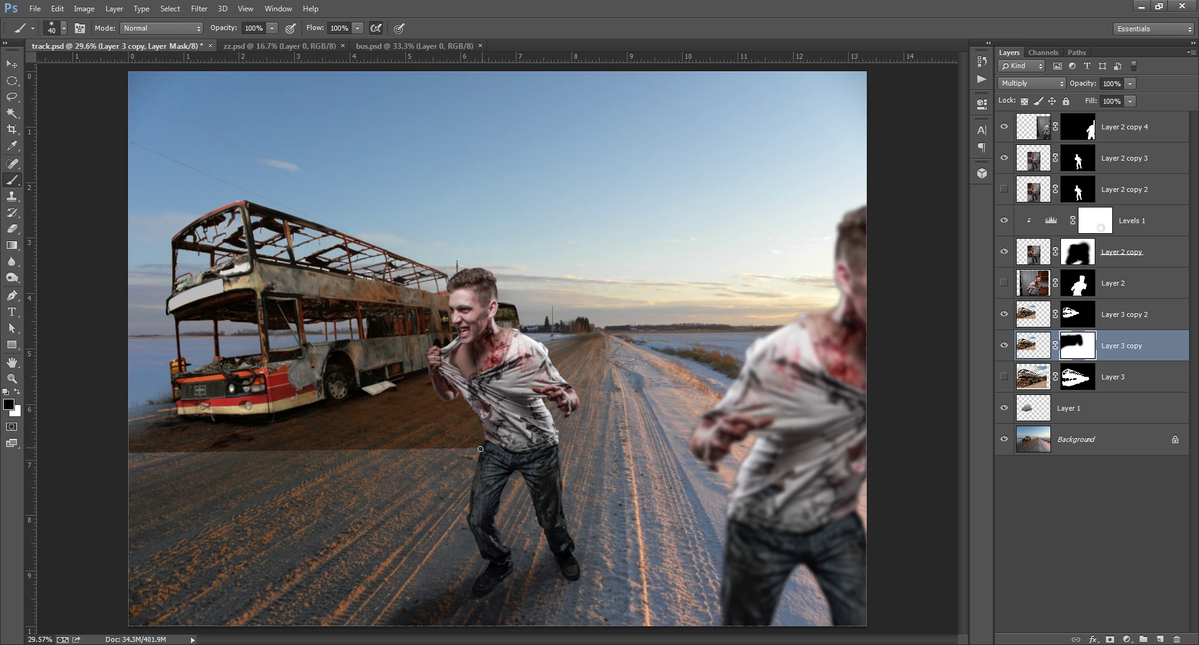
pyautogui.press(']')
pyautogui.press(']')
pyautogui.press(']')
pyautogui.press(']')
pyautogui.press(']')
pyautogui.press(']')
pyautogui.press(']')
pyautogui.press(']')
pyautogui.press(']')
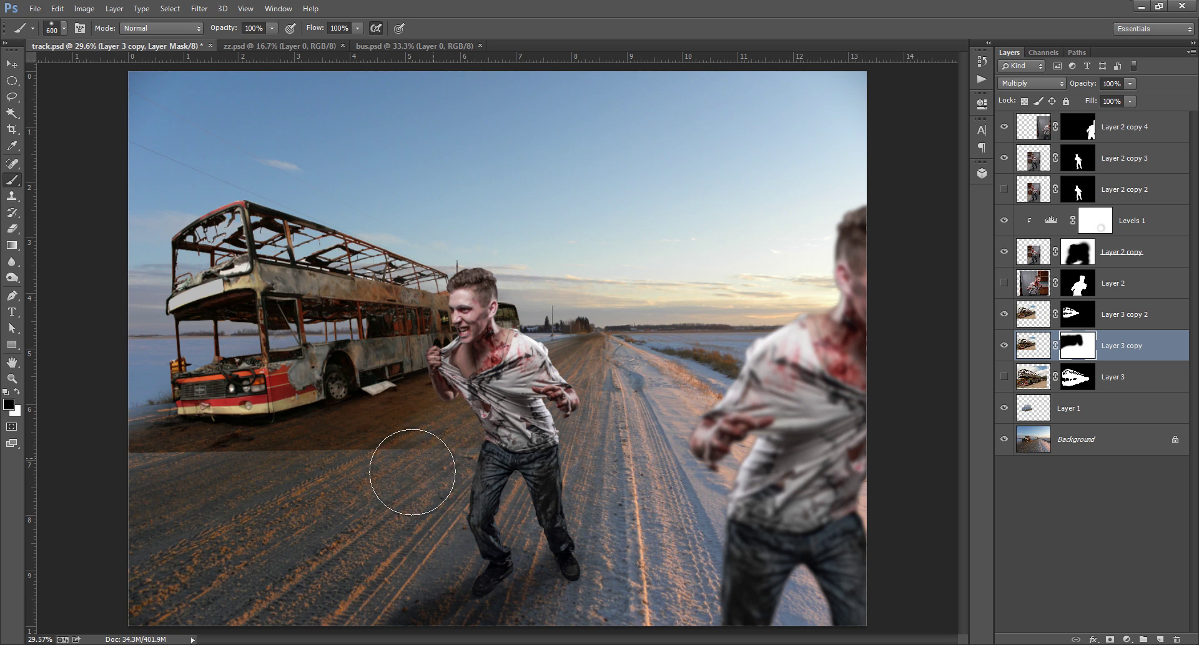
pyautogui.moveTo(407, 447)
pyautogui.mouseDown()
pyautogui.moveTo(524, 401)
pyautogui.moveTo(562, 406)
pyautogui.moveTo(363, 500)
pyautogui.moveTo(294, 476)
pyautogui.moveTo(166, 500)
pyautogui.moveTo(112, 478)
pyautogui.mouseUp()
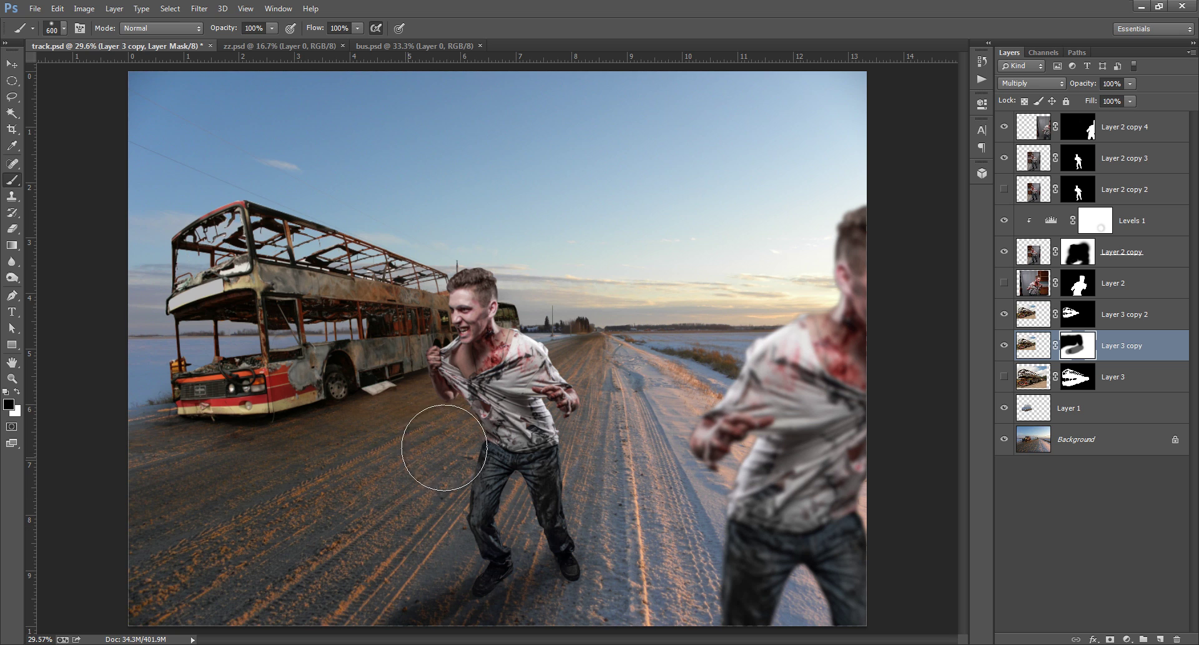
pyautogui.press('[')
pyautogui.press('[')
pyautogui.press('[')
pyautogui.press('[')
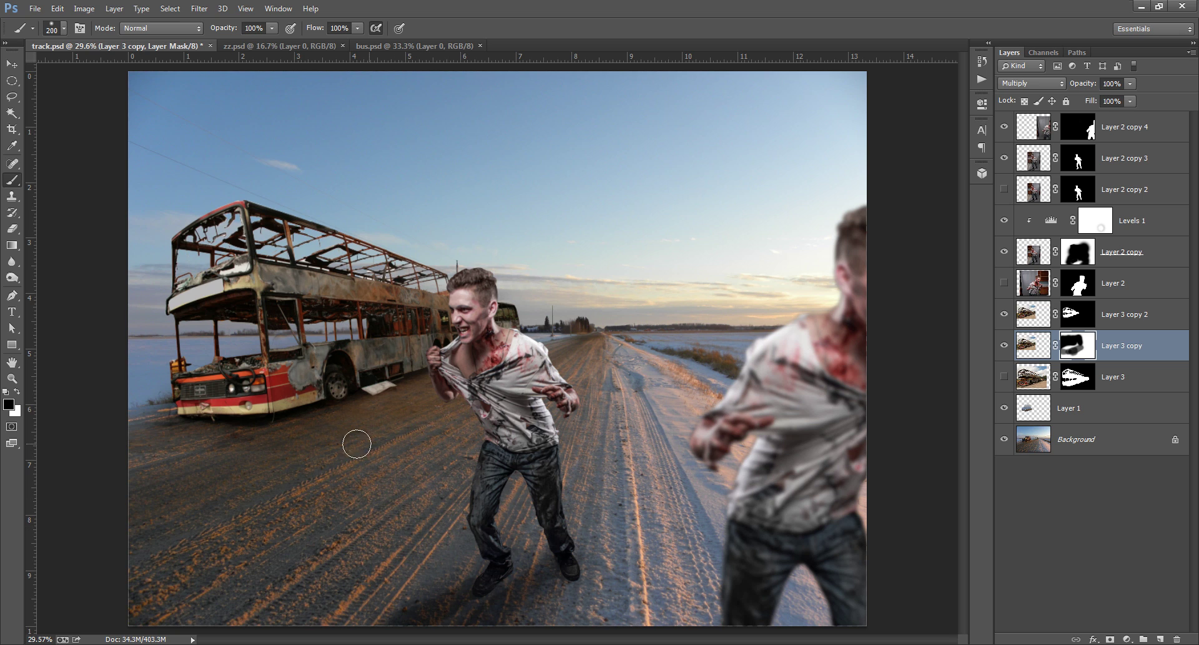
pyautogui.press(']')
# Scale Levels 1, Layer 2 copy and Layer 2 copy 3 to 105% and nudge the zombie up.
pyautogui.click(1146, 218)
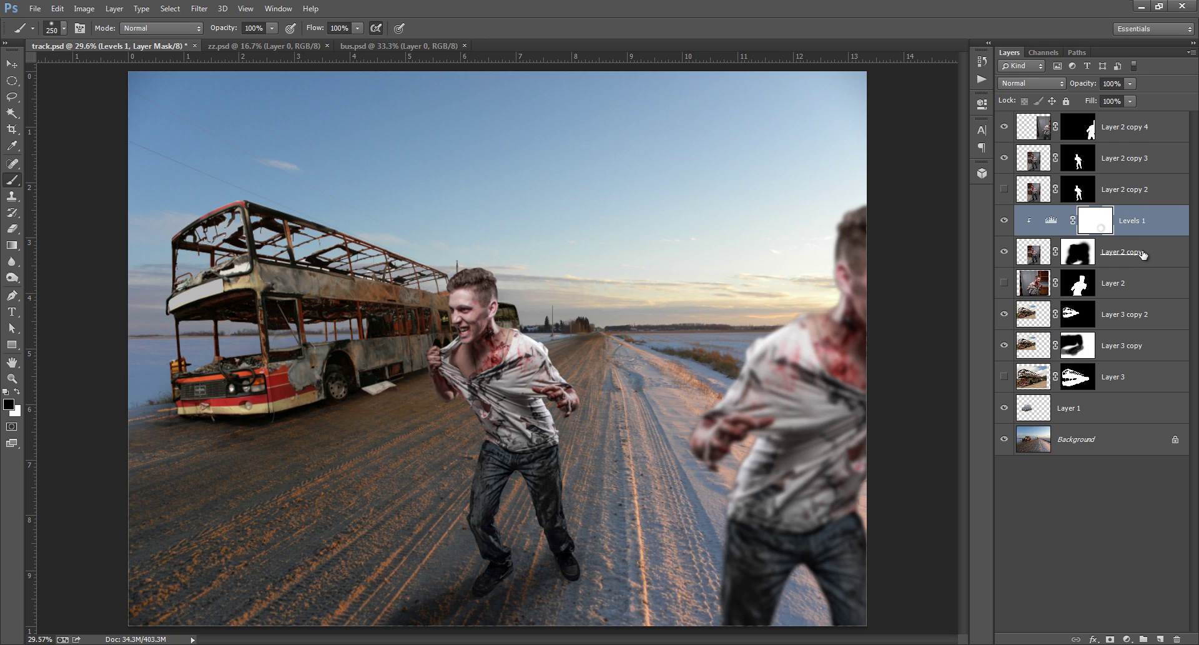
pyautogui.keyDown('shift'); pyautogui.click(1143, 253); pyautogui.keyUp('shift')
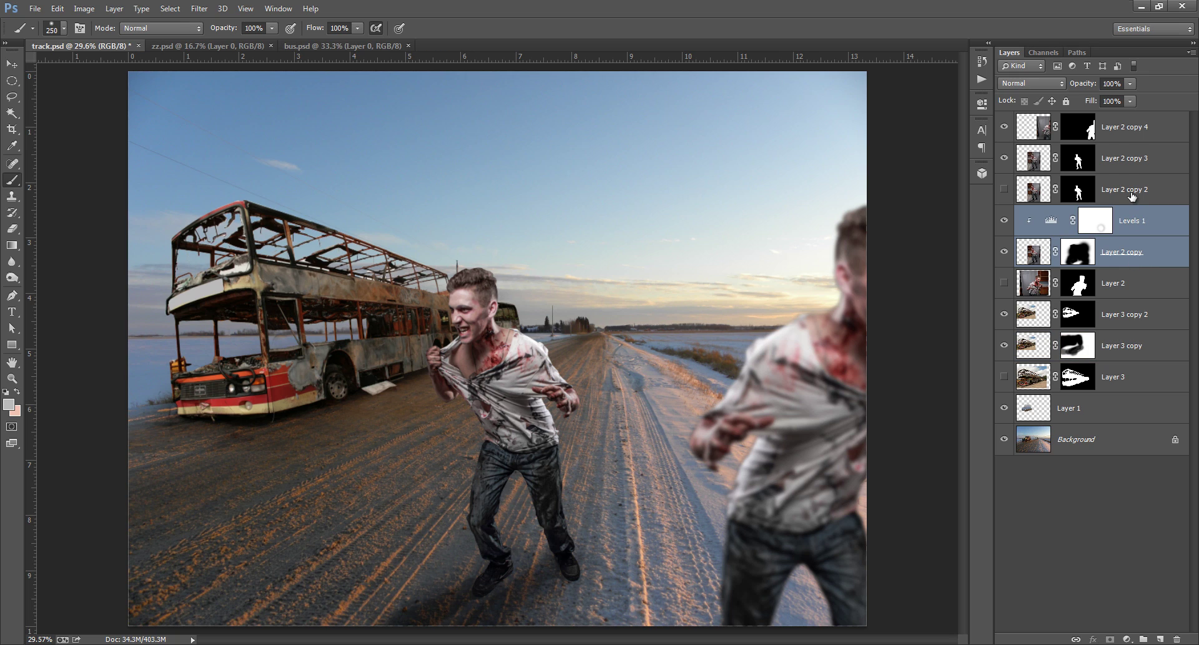
pyautogui.keyDown('ctrl'); pyautogui.click(1127, 166); pyautogui.keyUp('ctrl')
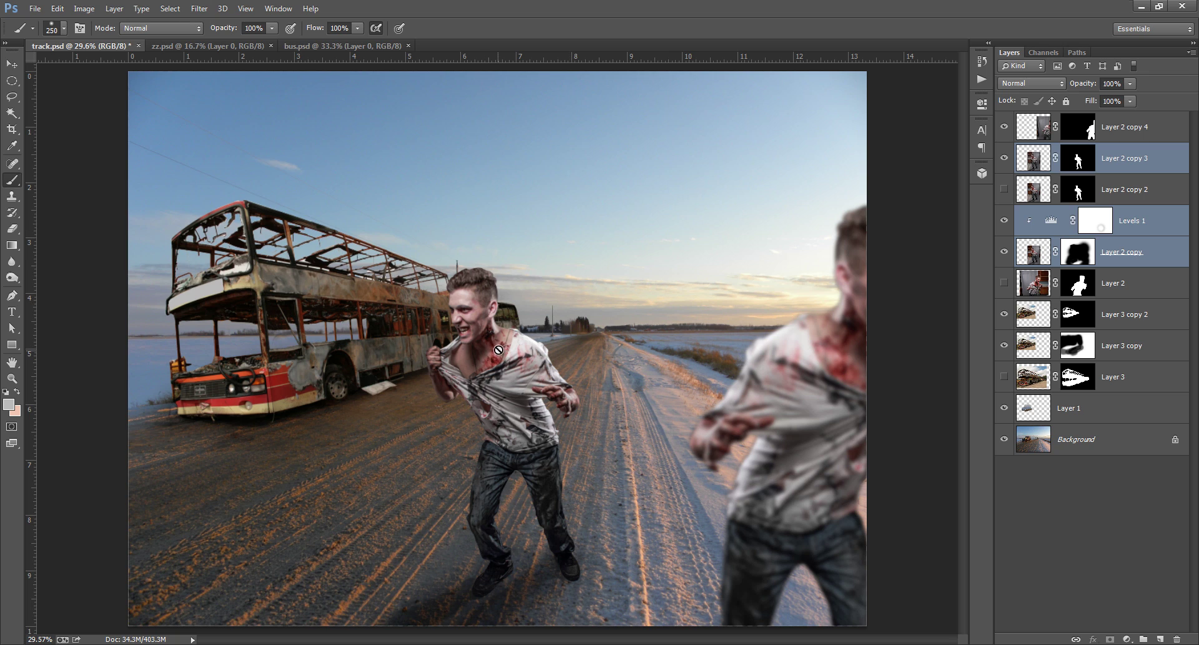
pyautogui.press('v')
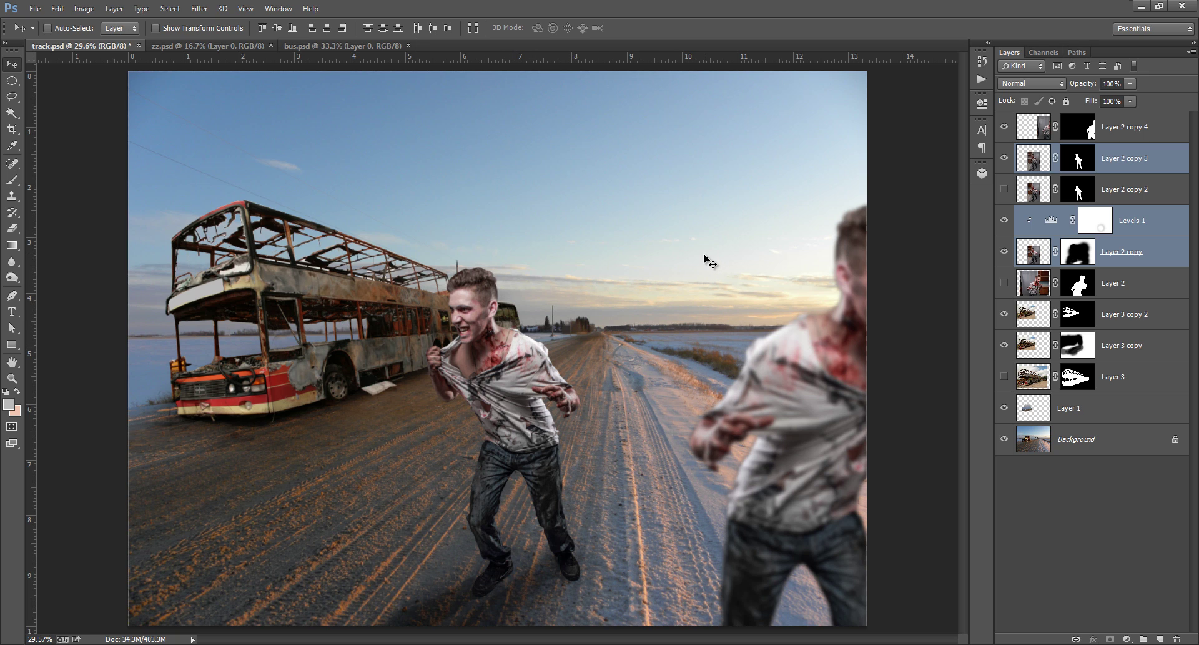
pyautogui.hotkey('ctrl', 't')
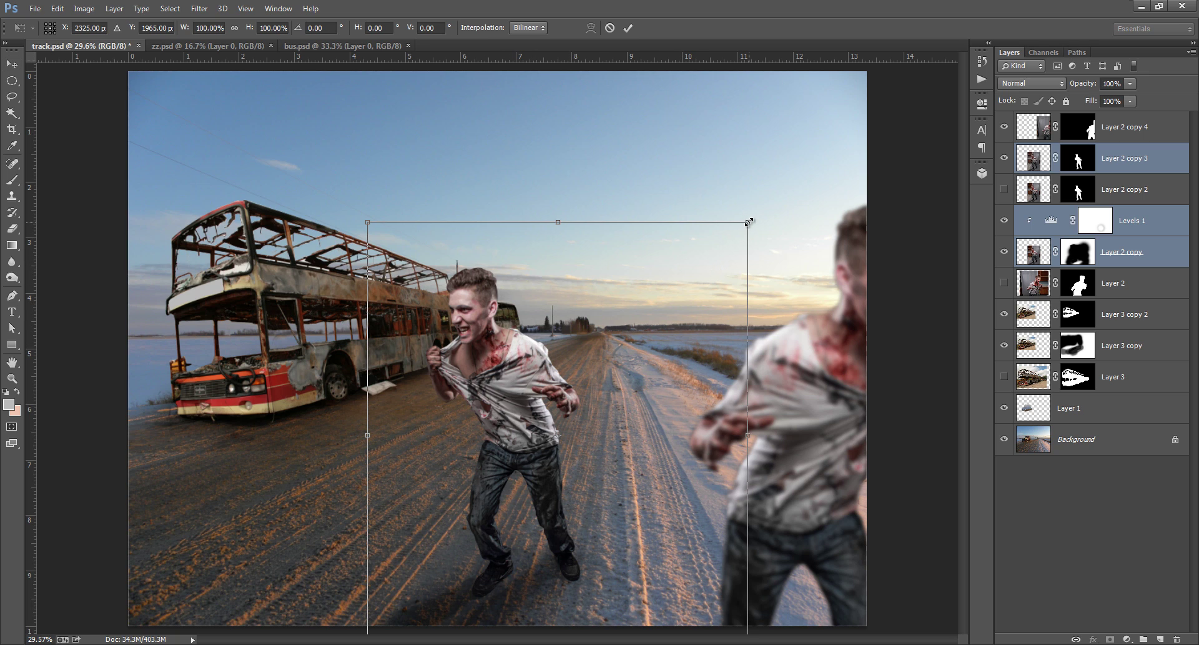
pyautogui.moveTo(749, 222); pyautogui.dragTo(763, 199)
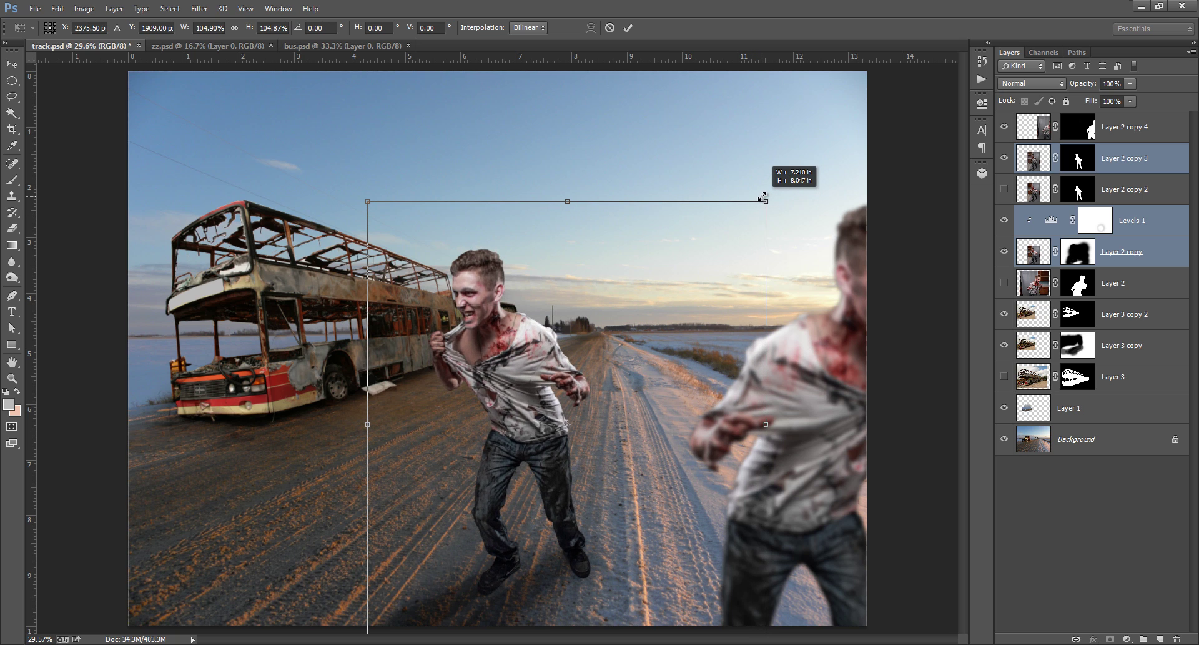
pyautogui.moveTo(763, 196); pyautogui.dragTo(769, 185)
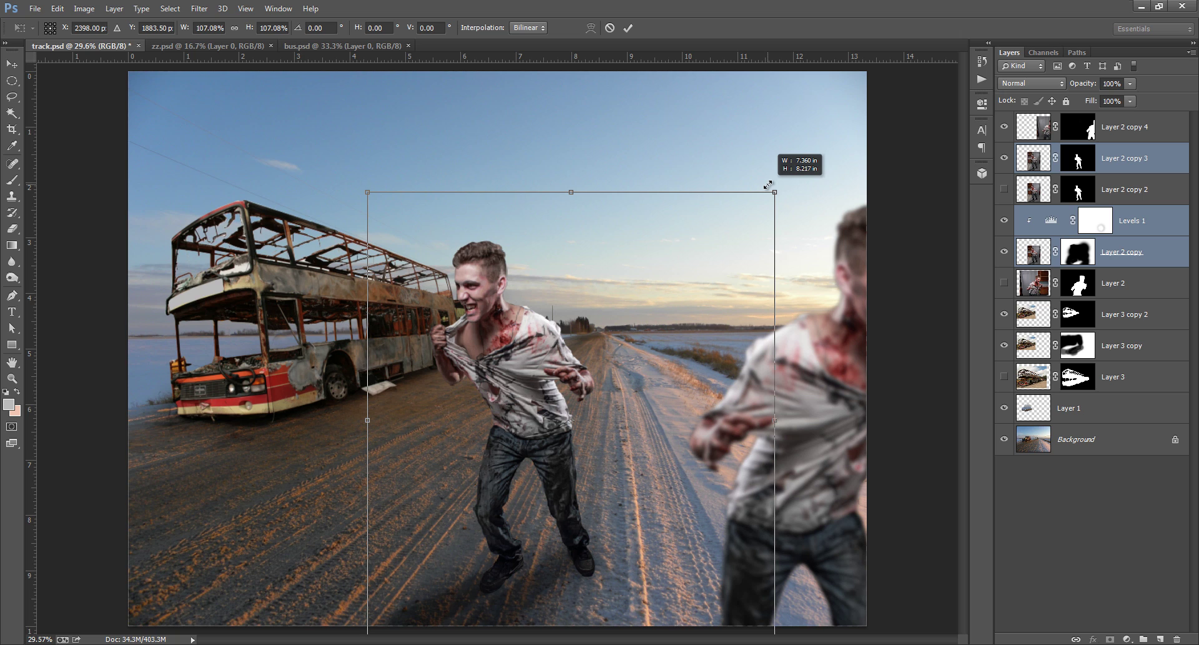
pyautogui.moveTo(768, 185); pyautogui.dragTo(769, 199)
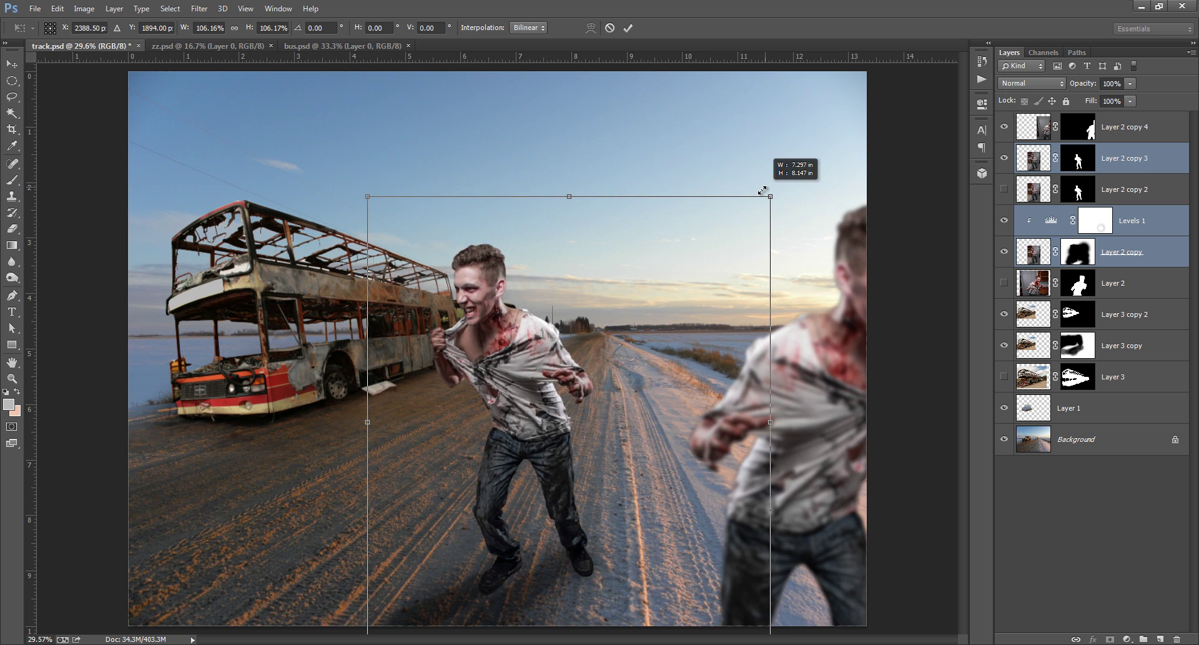
pyautogui.moveTo(649, 271); pyautogui.dragTo(648, 268)
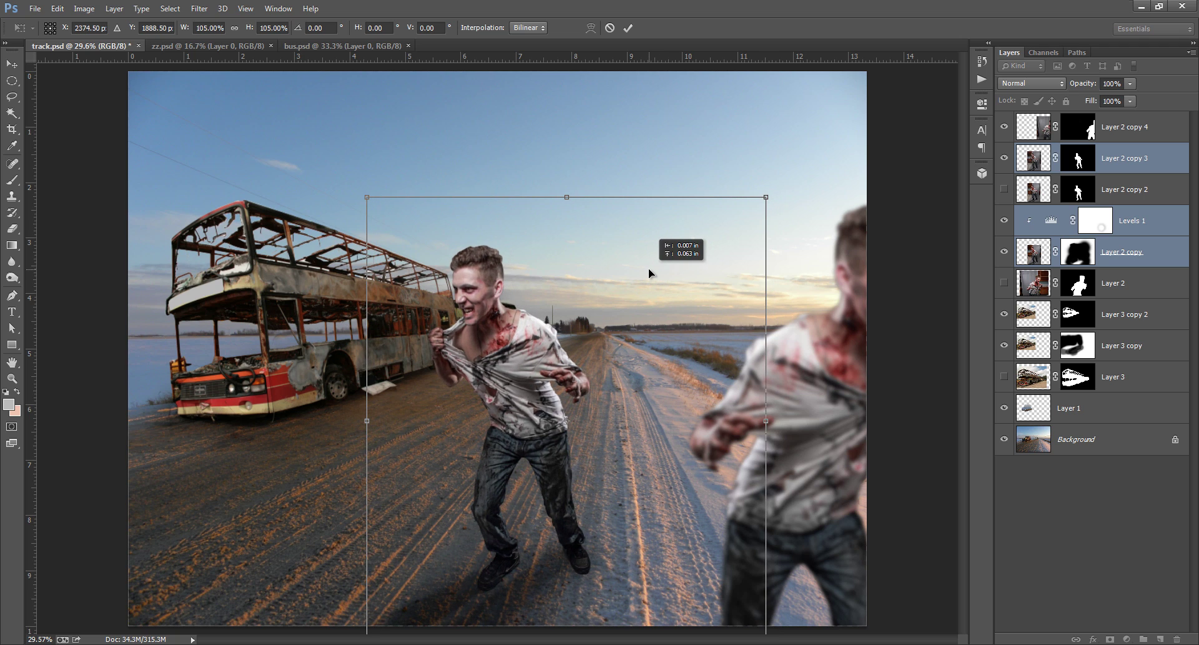
pyautogui.click(629, 28)
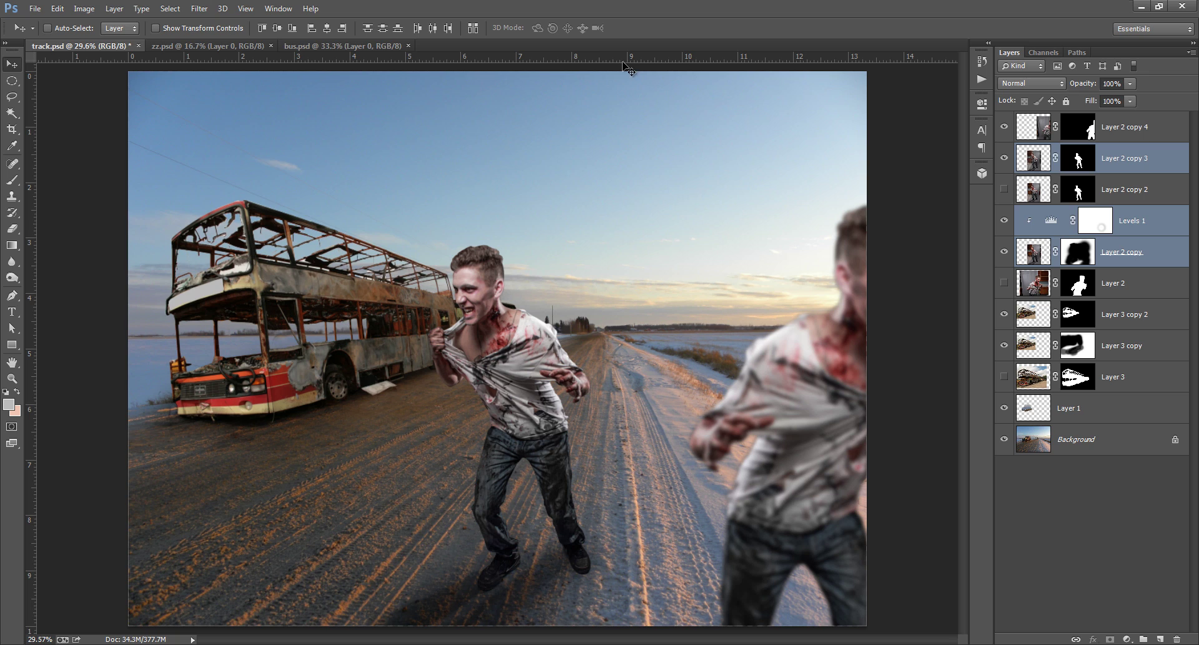
# Add Layer 4 above Layer 3 and make a path selection of the ground beneath the bus front.
pyautogui.click(1124, 378)
pyautogui.click(1160, 637)
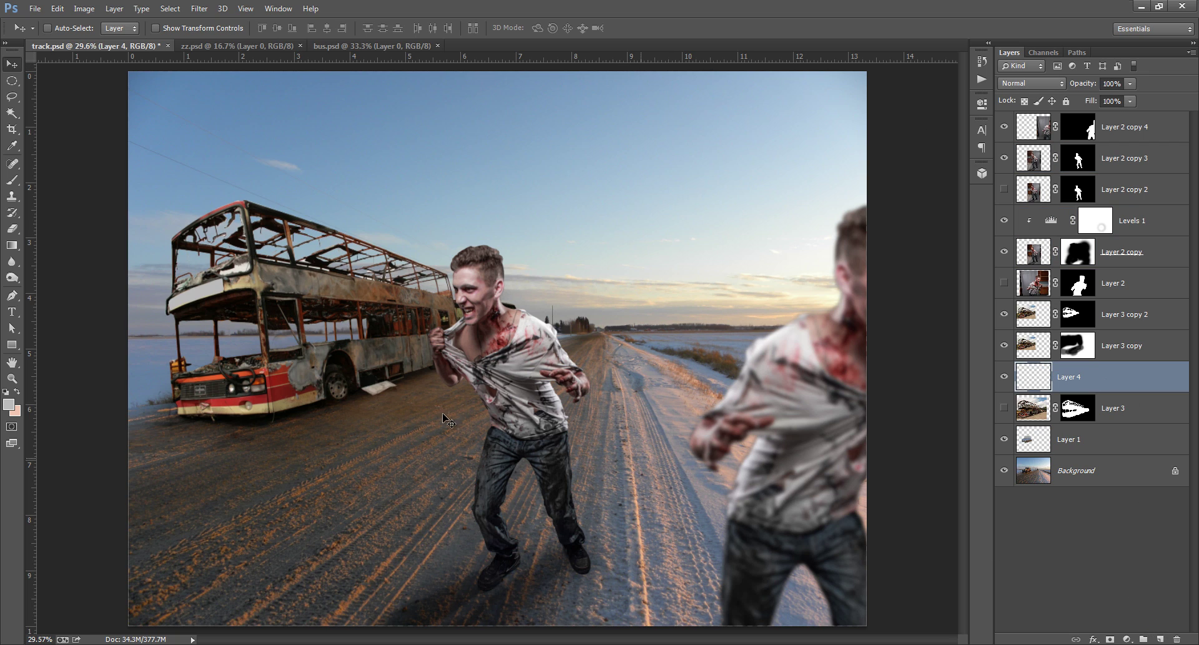
pyautogui.press('p')
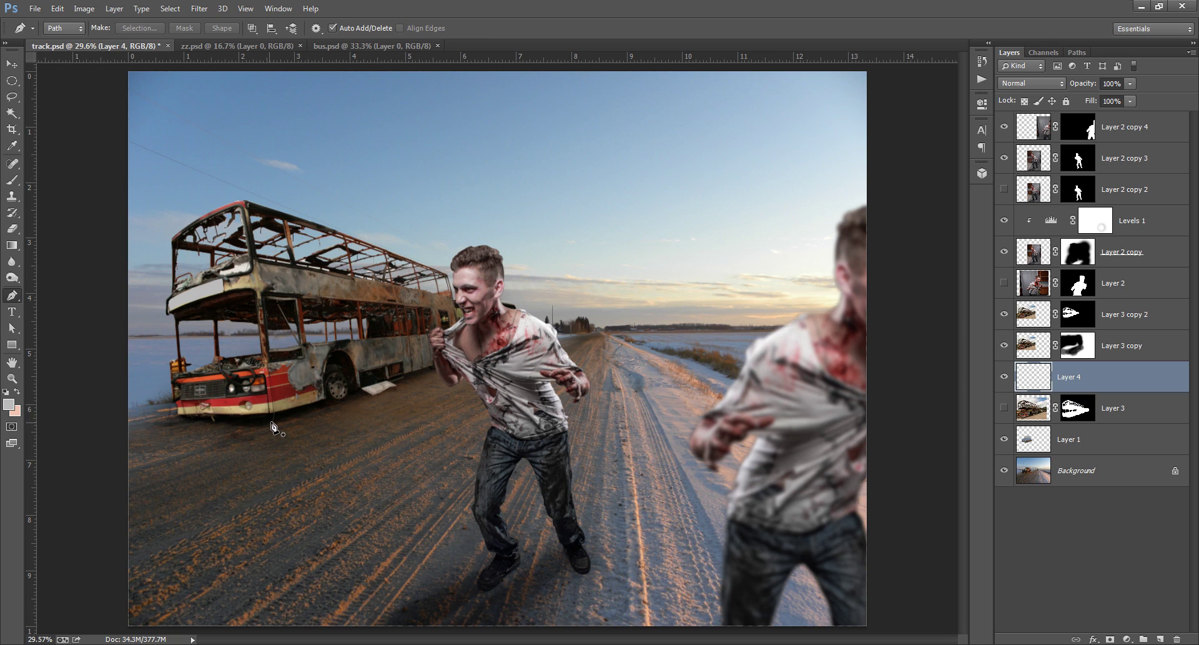
pyautogui.click(271, 422)
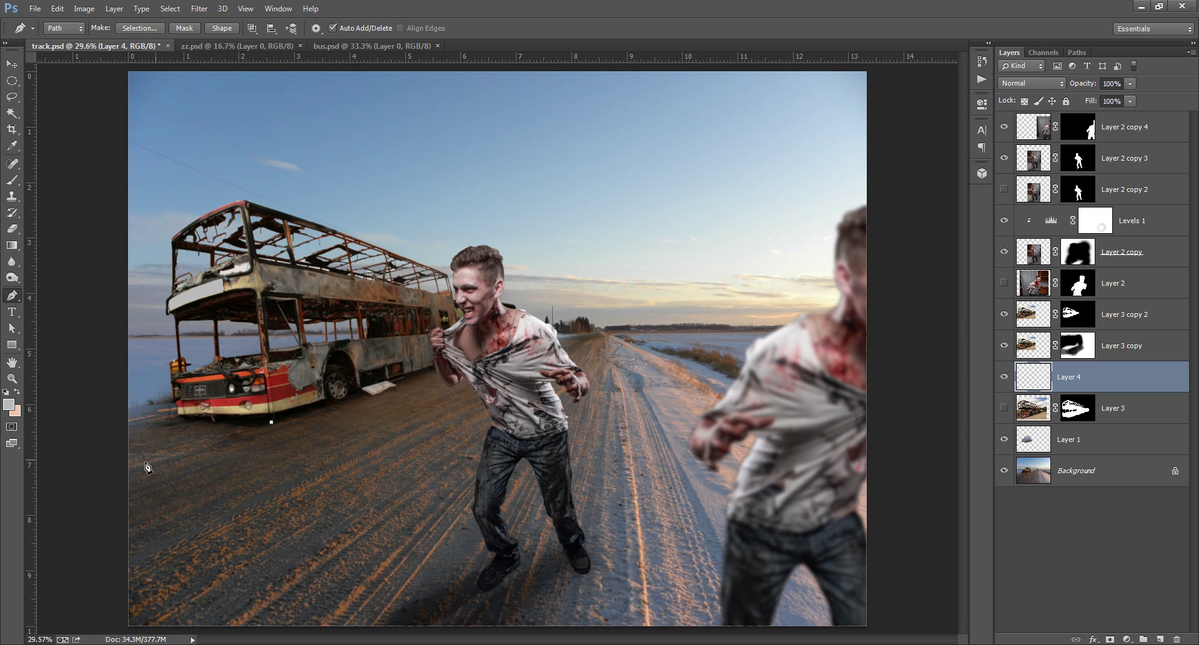
pyautogui.click(89, 451)
pyautogui.click(55, 379)
pyautogui.click(410, 355)
pyautogui.click(410, 366)
pyautogui.click(272, 422)
pyautogui.rightClick(304, 392)
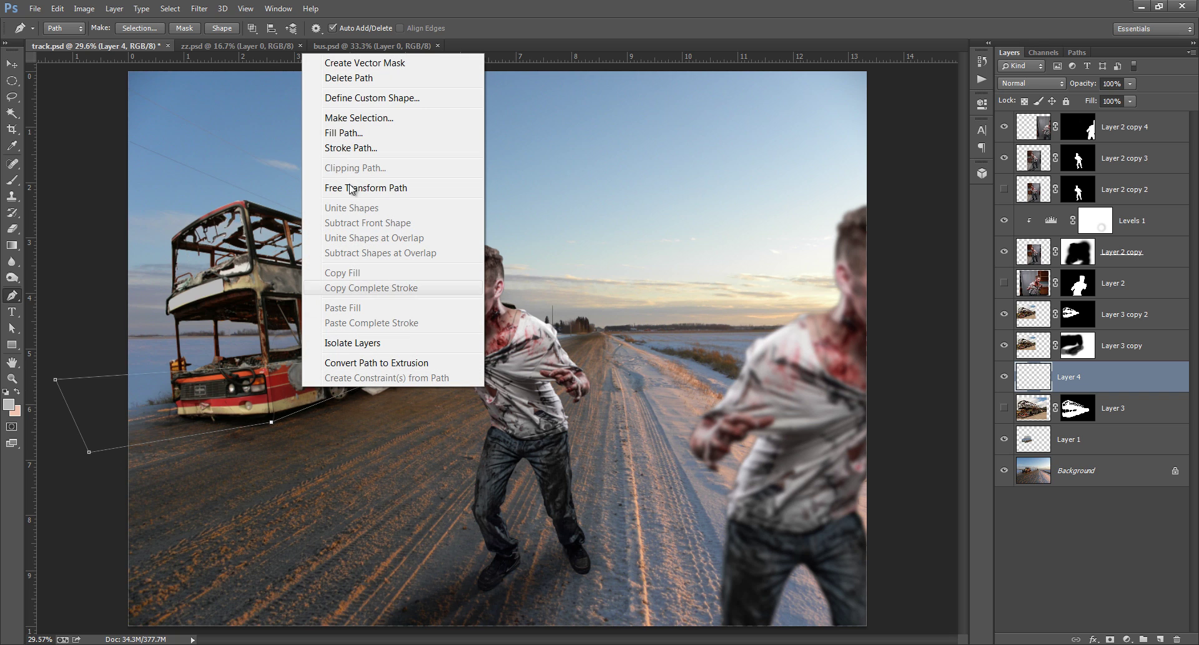
pyautogui.click(451, 118)
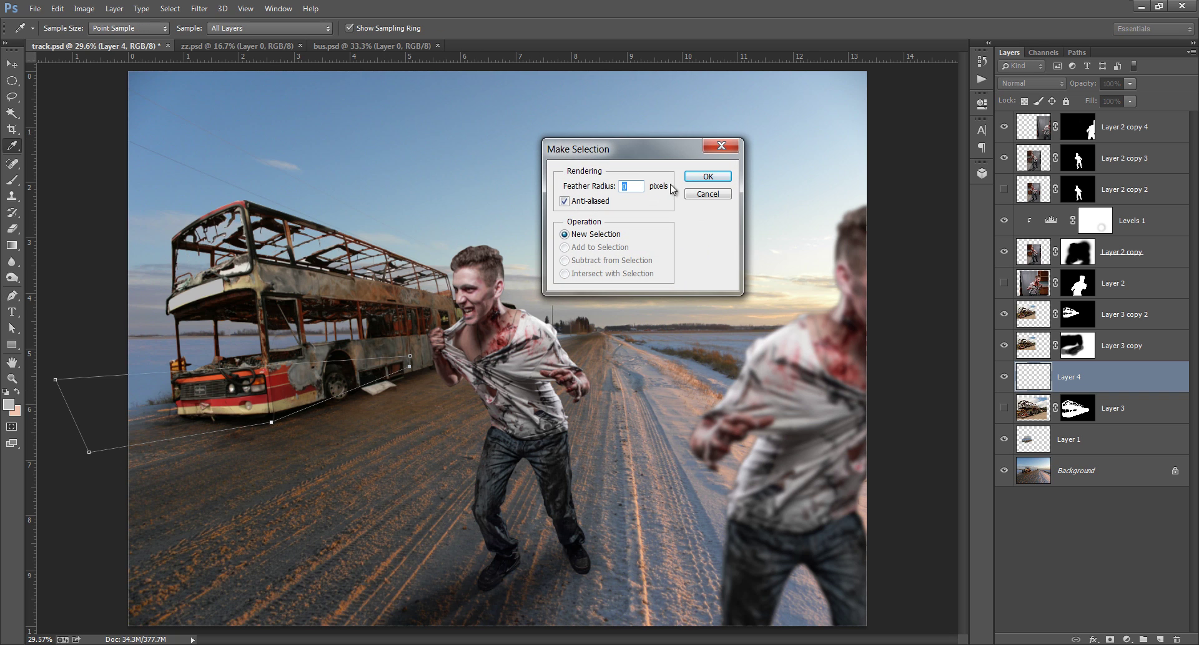
pyautogui.click(705, 177)
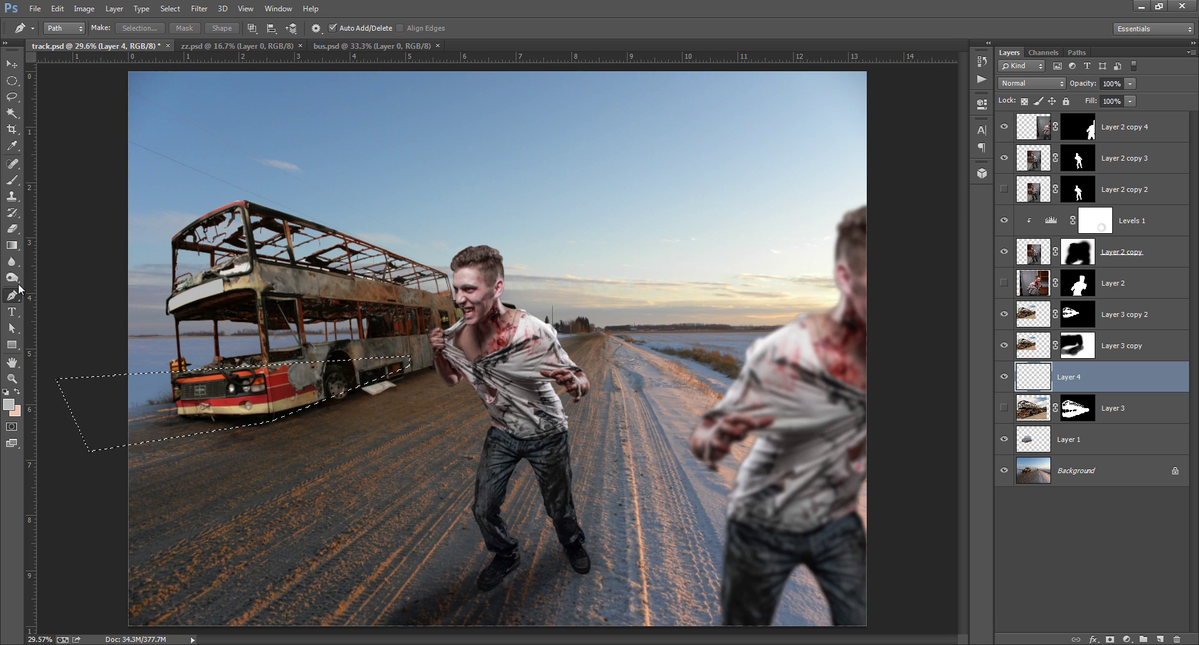
# Fill the selection with a black gradient to form the bus shadow.
pyautogui.click(11, 244)
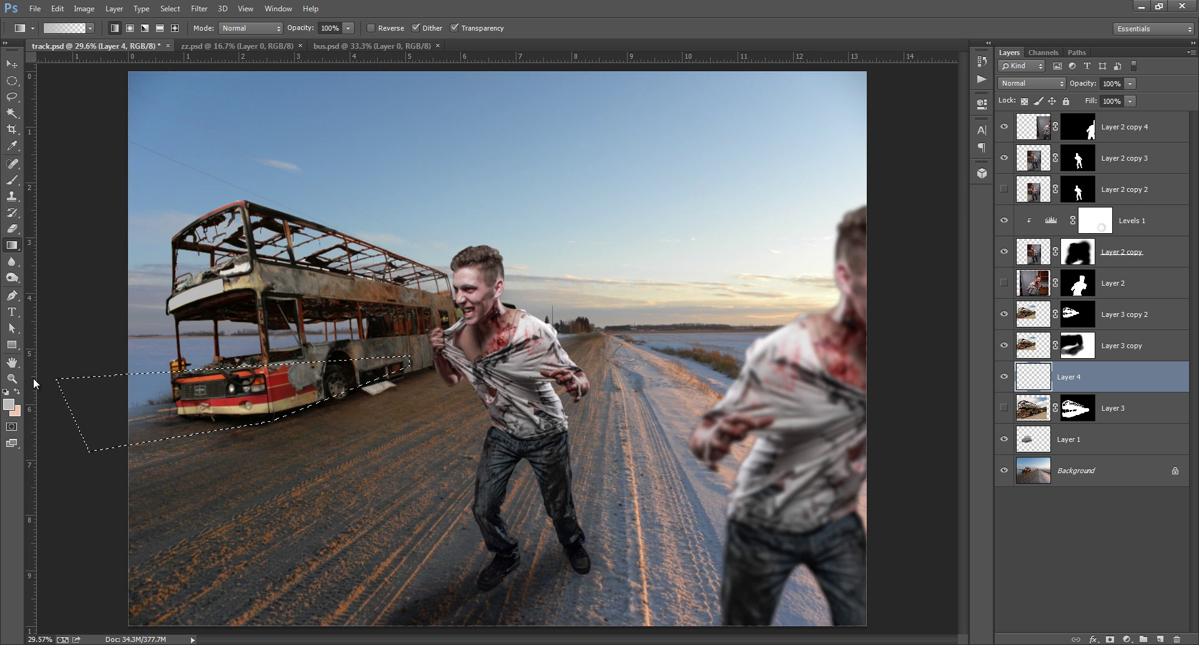
pyautogui.press('d')
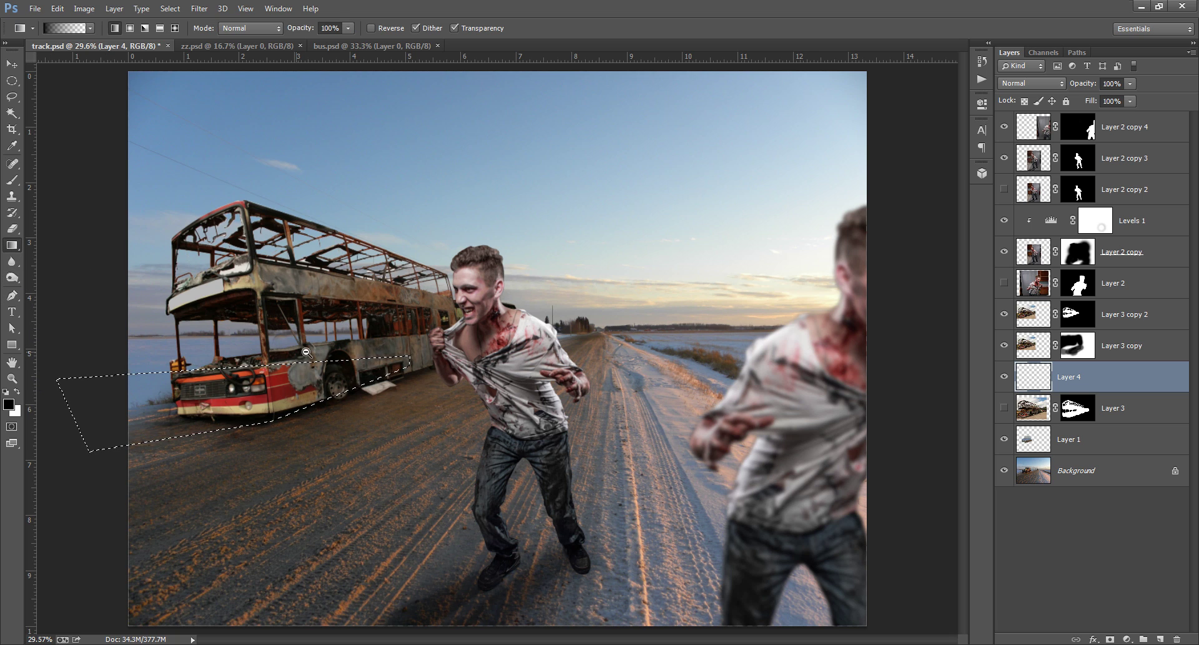
pyautogui.scroll(-2, 306, 352)
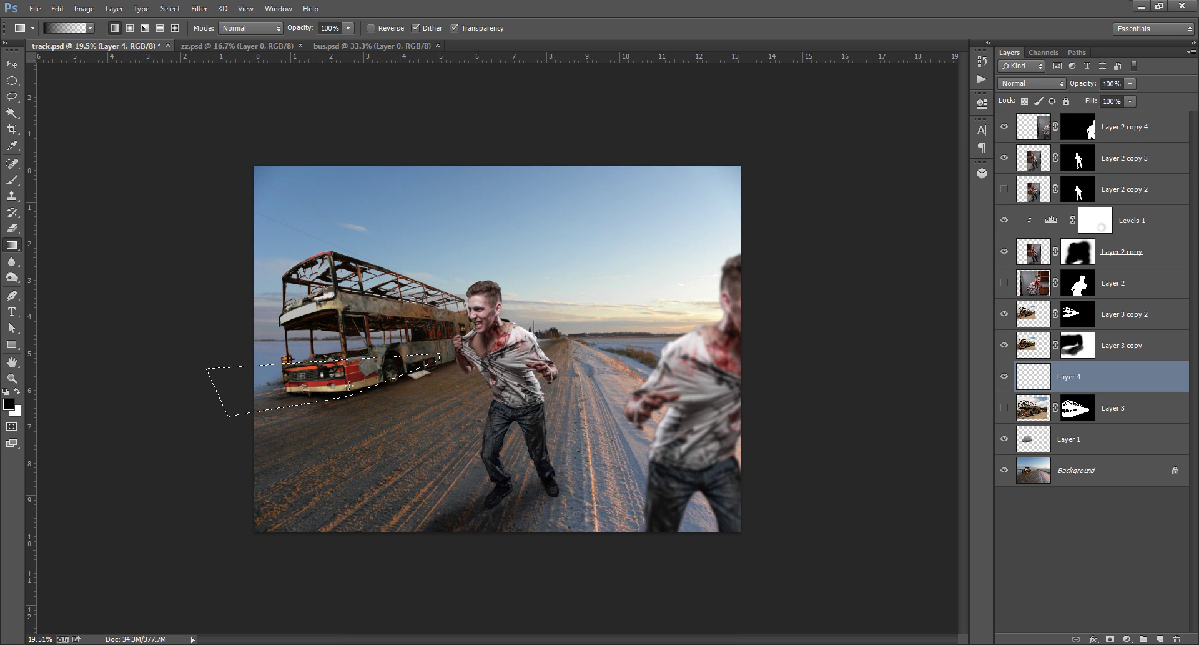
pyautogui.moveTo(228, 397)
pyautogui.mouseDown()
pyautogui.moveTo(244, 409)
pyautogui.moveTo(236, 397)
pyautogui.mouseUp()
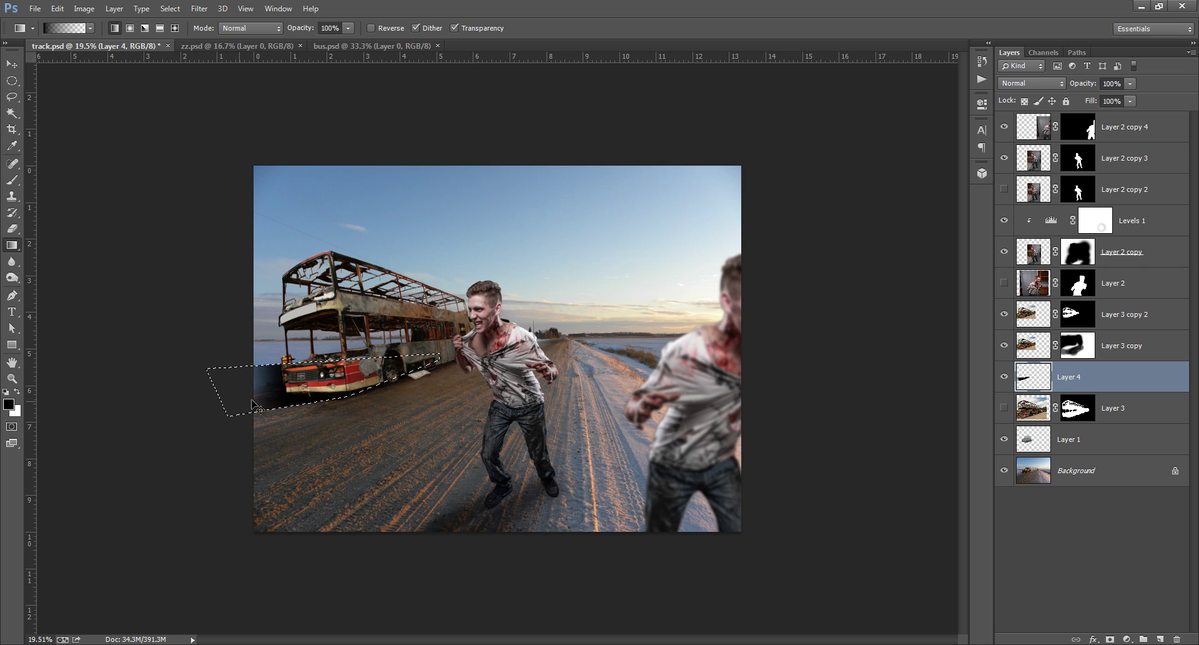
pyautogui.hotkey('ctrl', 'd')
# Squash the shadow flat, tilt it about -5.5°, and slide it under the bus.
pyautogui.hotkey('ctrl', 't')
pyautogui.moveTo(349, 352); pyautogui.dragTo(347, 391)
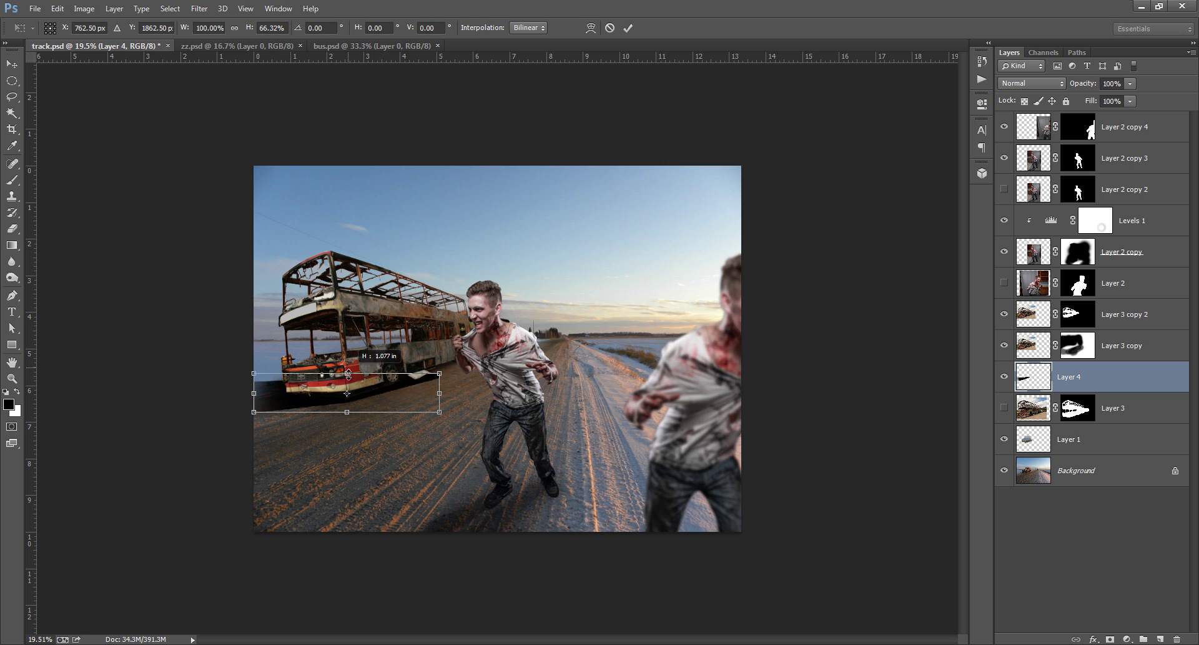
pyautogui.moveTo(483, 387); pyautogui.dragTo(482, 372)
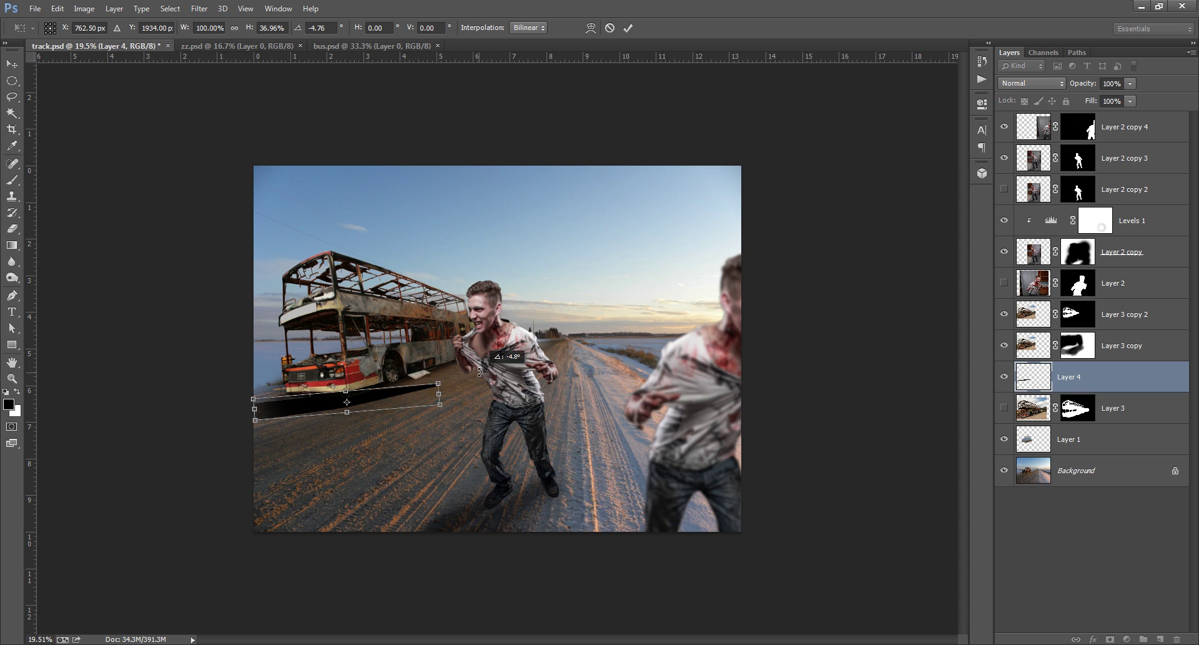
pyautogui.moveTo(382, 402); pyautogui.dragTo(371, 393)
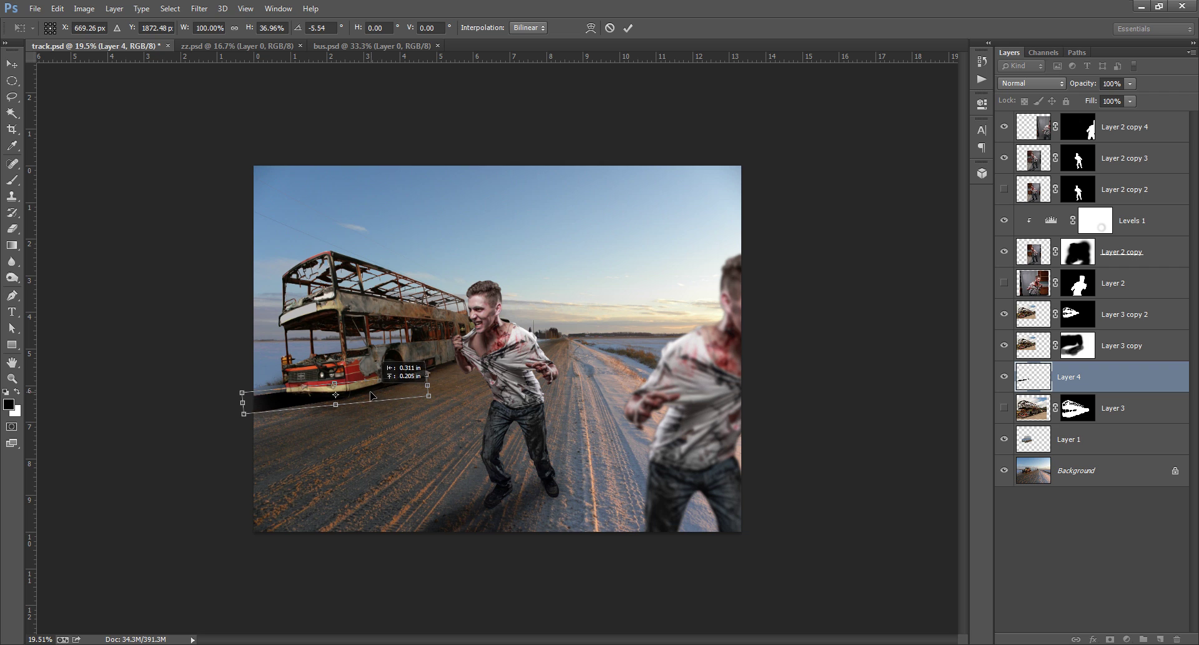
pyautogui.press('Return')
pyautogui.press('g')
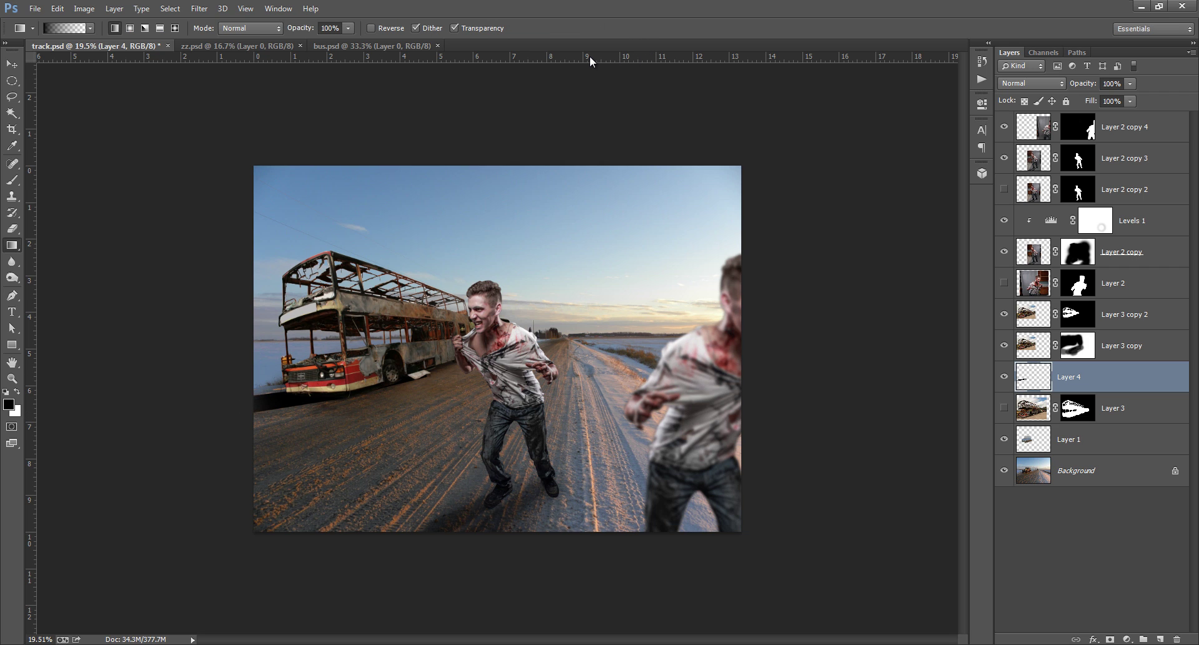
pyautogui.scroll(3, 590, 55)
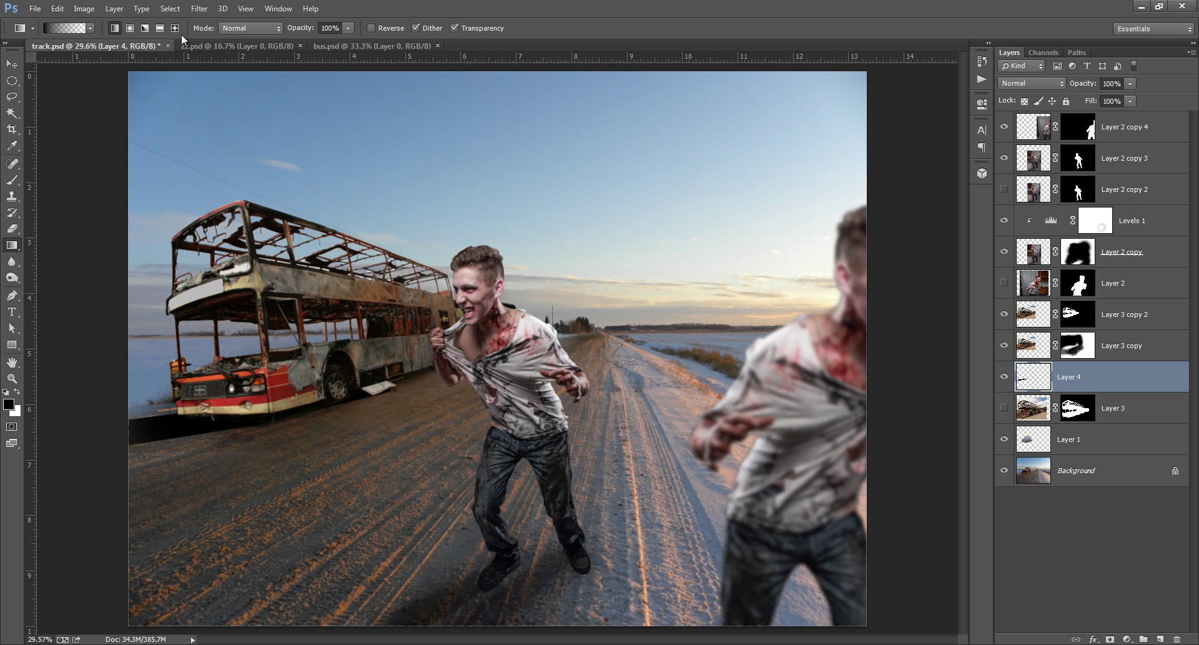
# Blur the Layer 4 shadow by 89.2 px, fade it to 33% opacity, and add empty Layer 5.
pyautogui.click(200, 10)
pyautogui.moveTo(281, 182)
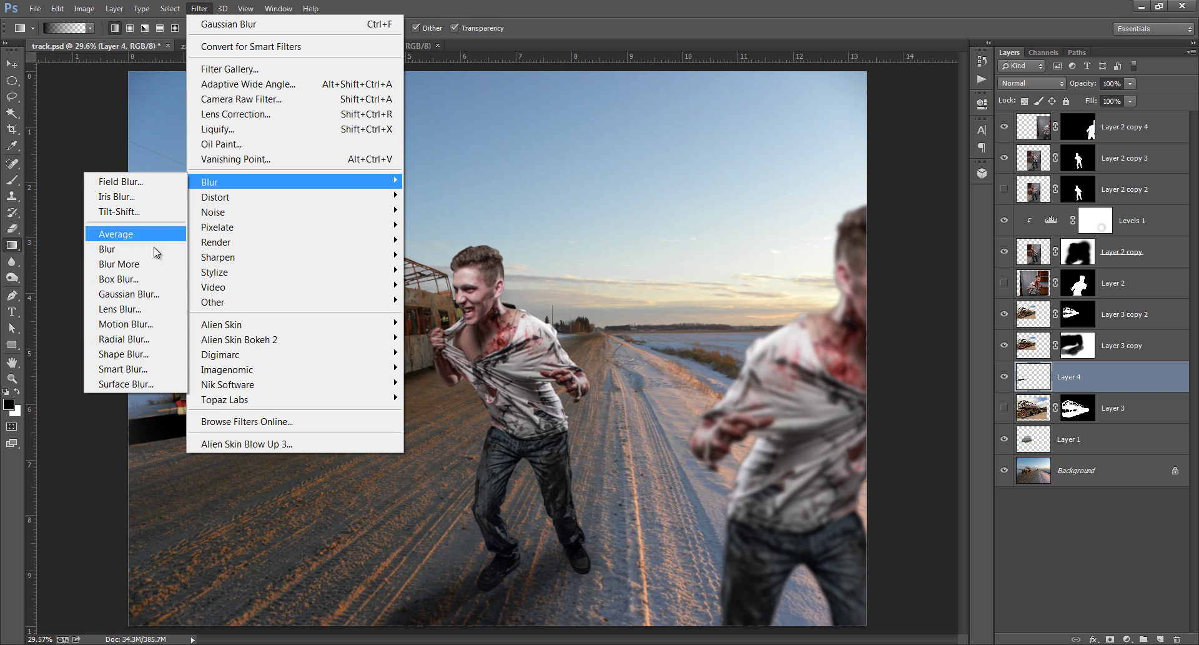
pyautogui.click(153, 295)
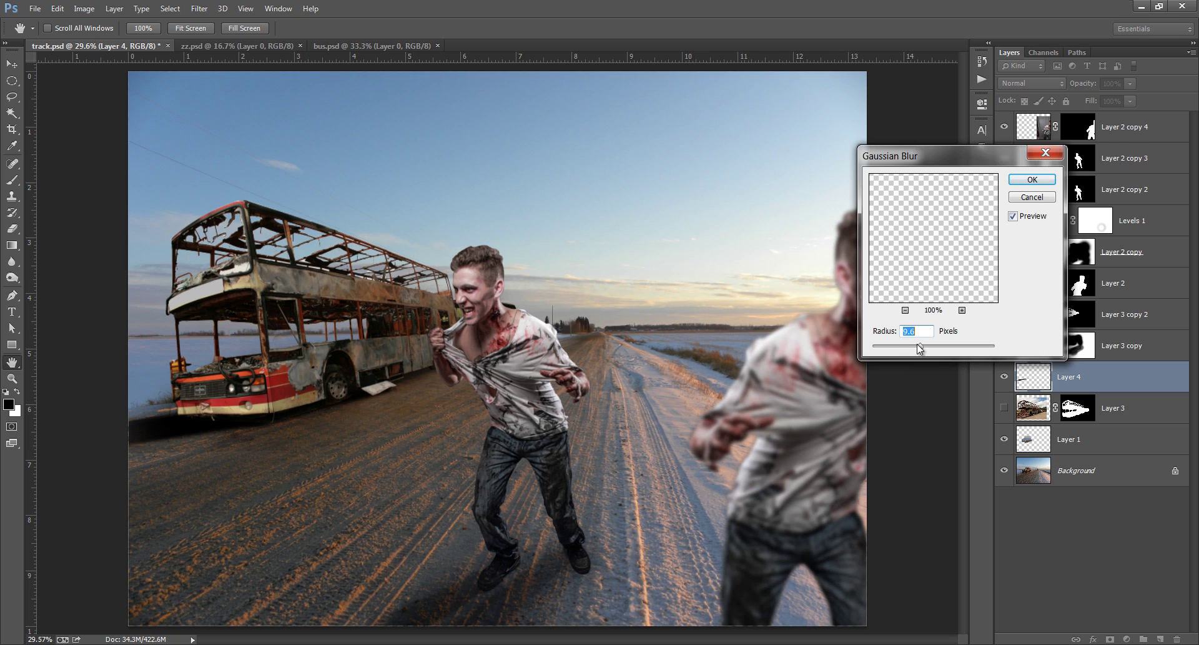
pyautogui.moveTo(919, 347); pyautogui.dragTo(948, 346)
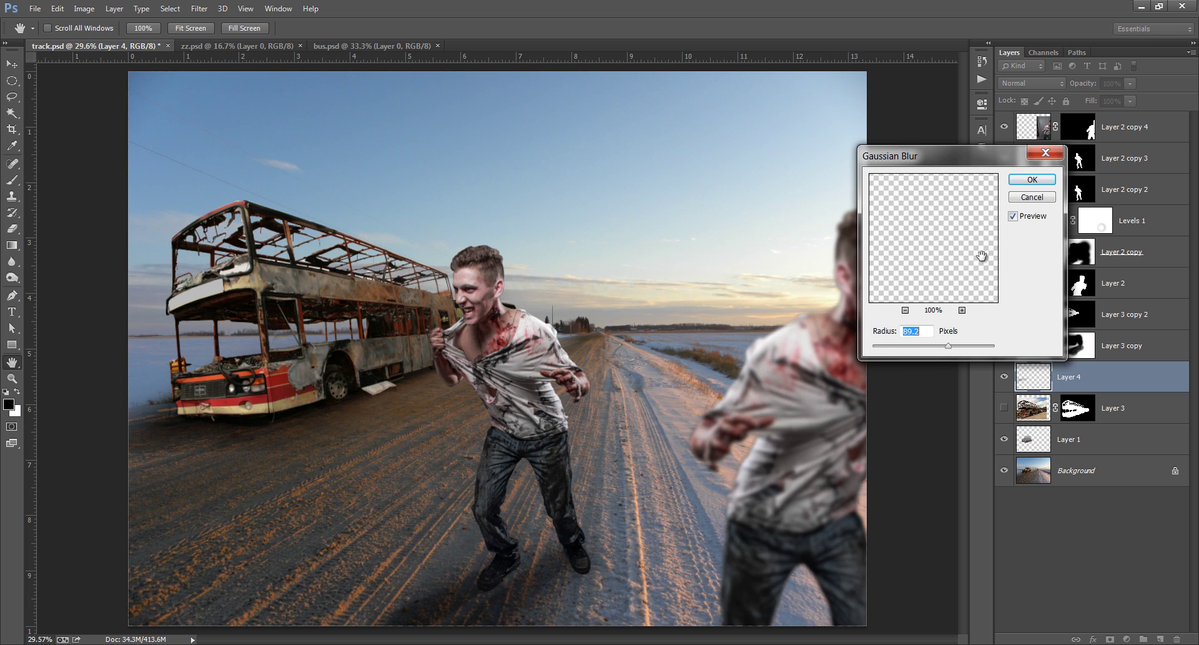
pyautogui.click(1032, 179)
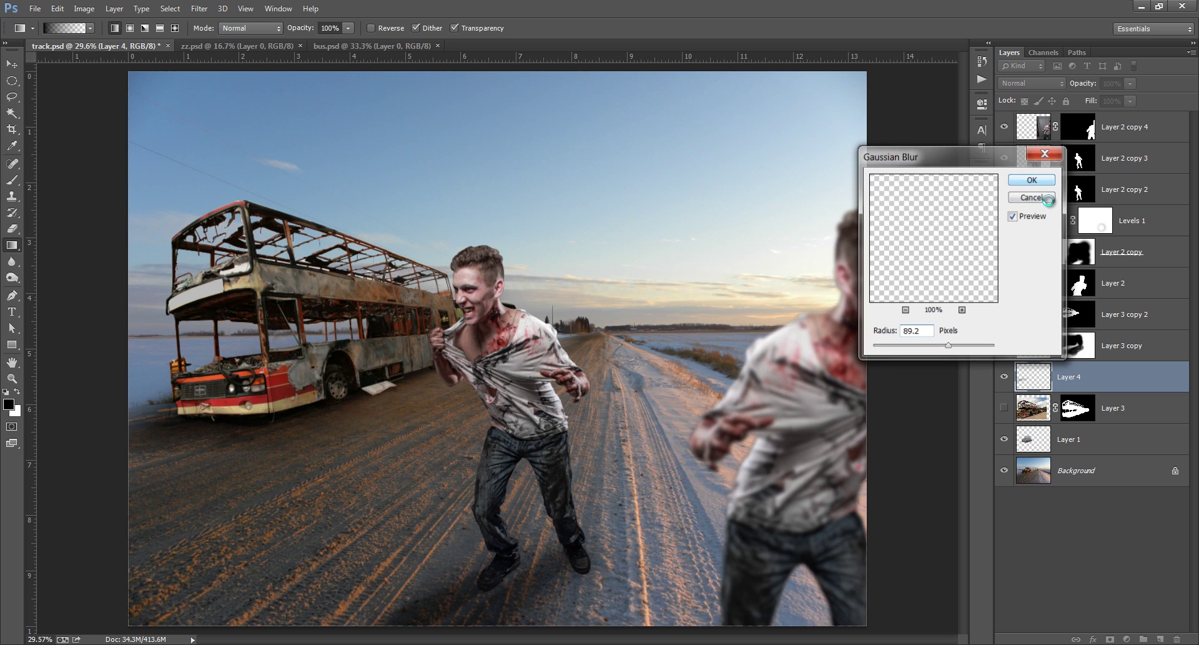
pyautogui.moveTo(1076, 85); pyautogui.dragTo(1036, 90)
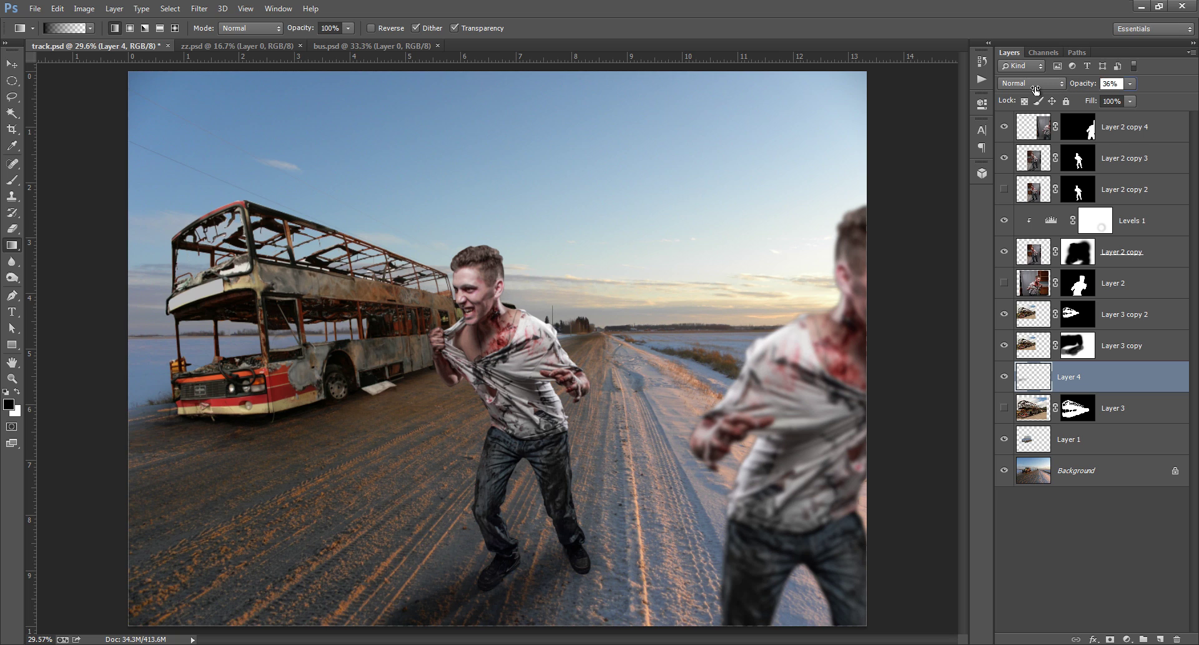
pyautogui.click(1160, 638)
# Add Layer 6 above Layer 1 with white as the brush colour and a very large brush size.
pyautogui.press('b')
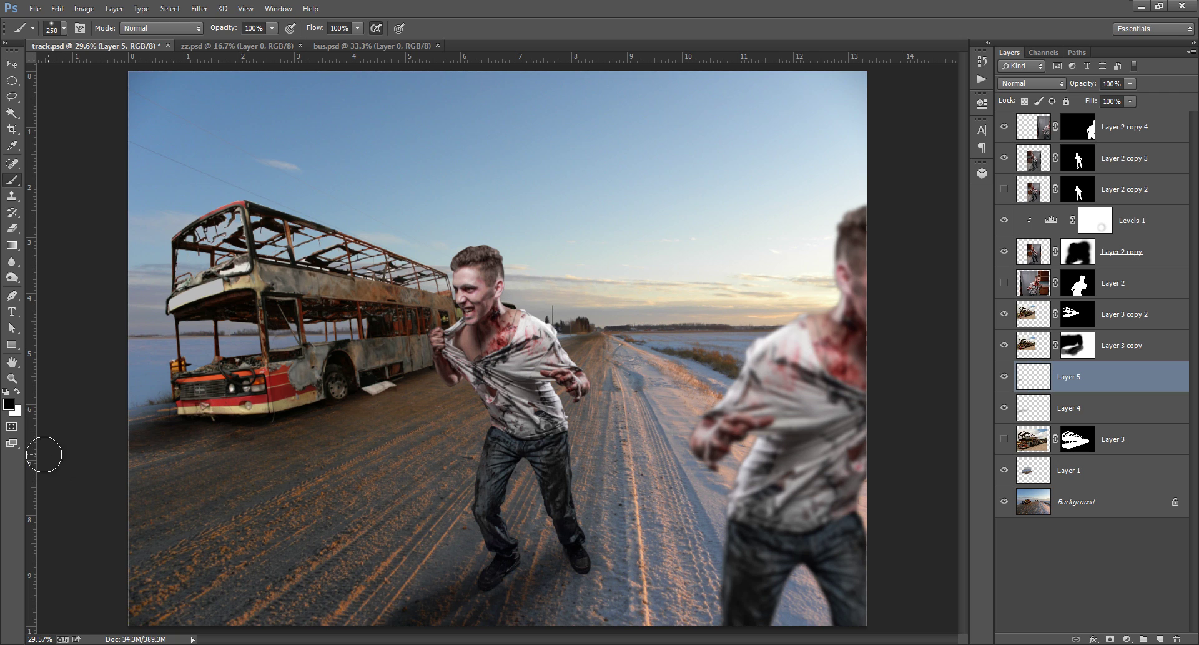
pyautogui.click(1122, 516)
pyautogui.click(1143, 479)
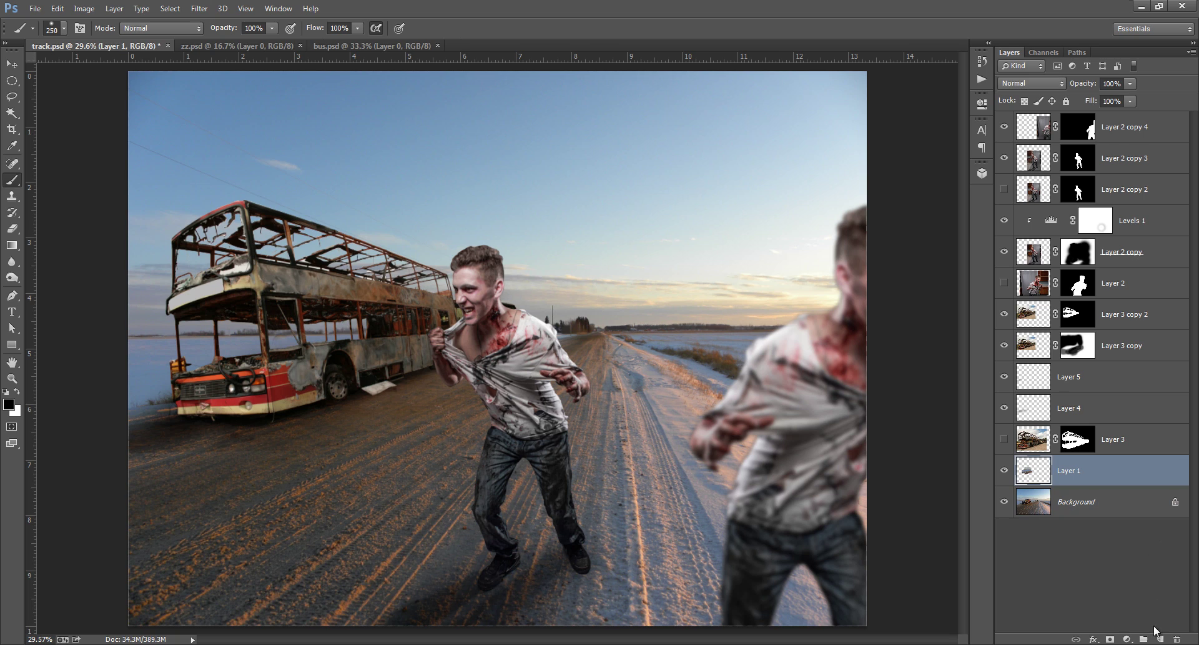
pyautogui.click(1160, 639)
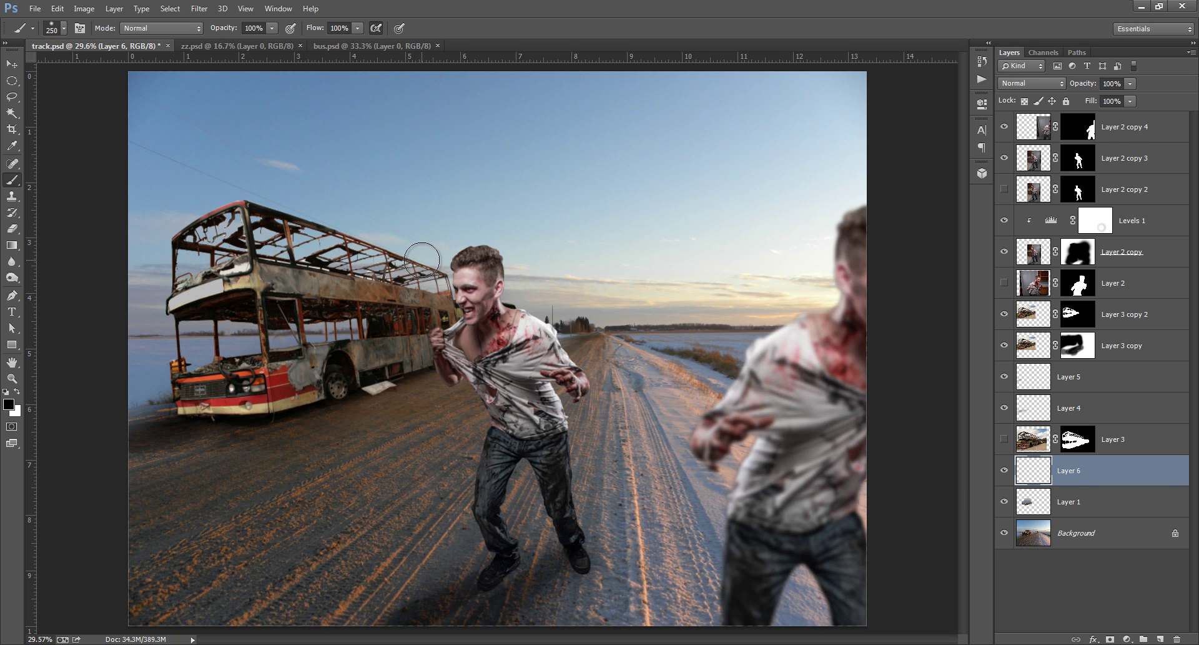
pyautogui.press('x')
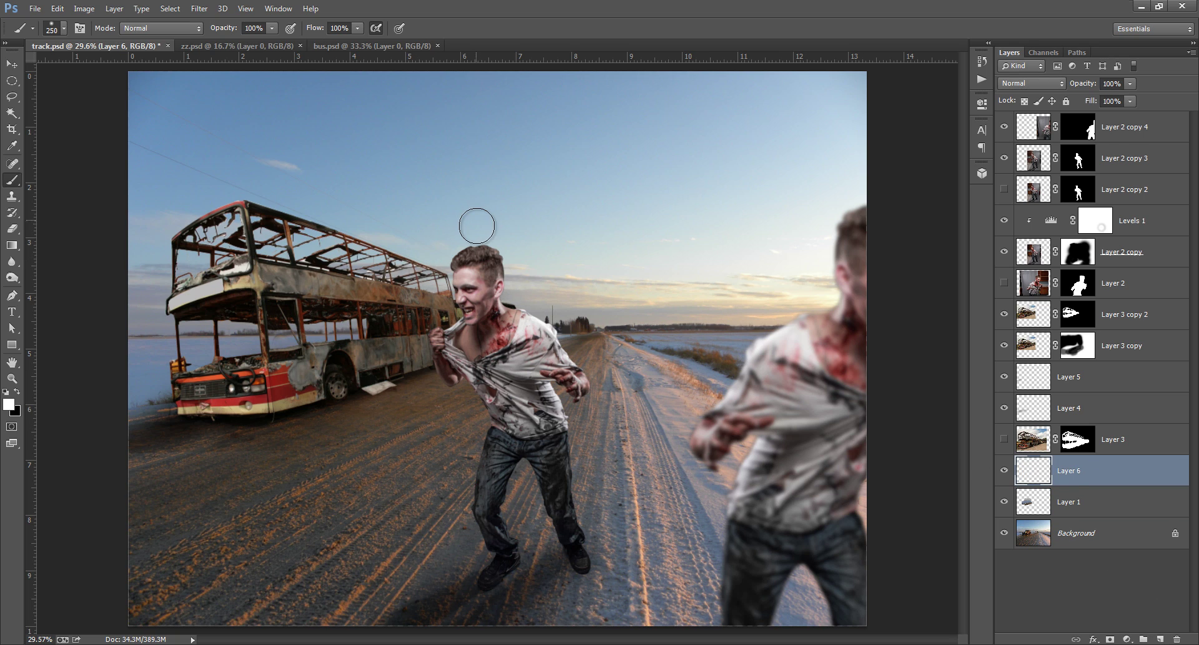
pyautogui.press(']')
pyautogui.press(']')
pyautogui.press(']')
pyautogui.press(']')
pyautogui.press(']')
pyautogui.press(']')
pyautogui.press(']')
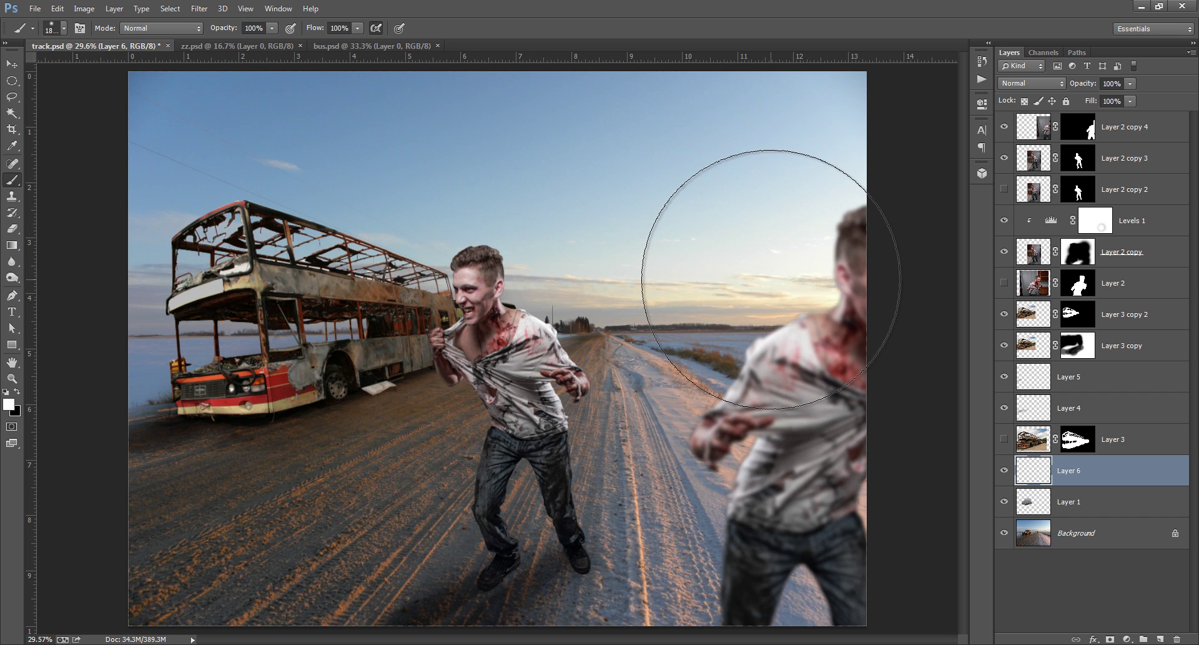
pyautogui.press(']')
pyautogui.press(']')
pyautogui.press(']')
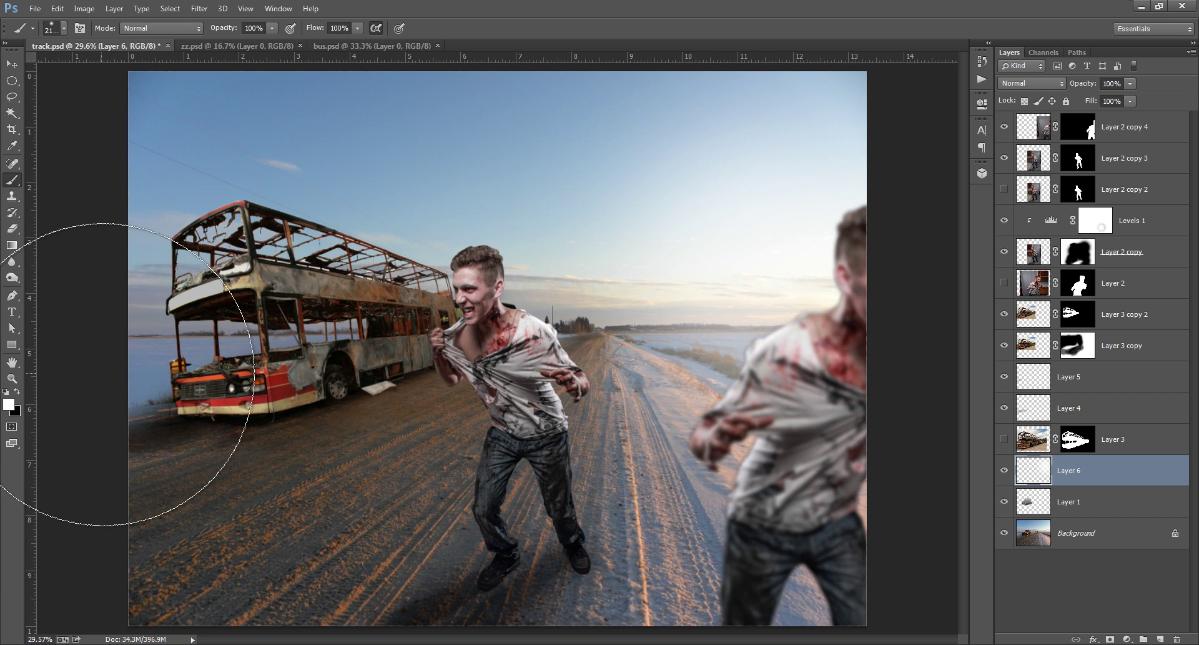
# Pick the light peach #ffda99 as the foreground colour in the Color Picker.
pyautogui.click(9, 403)
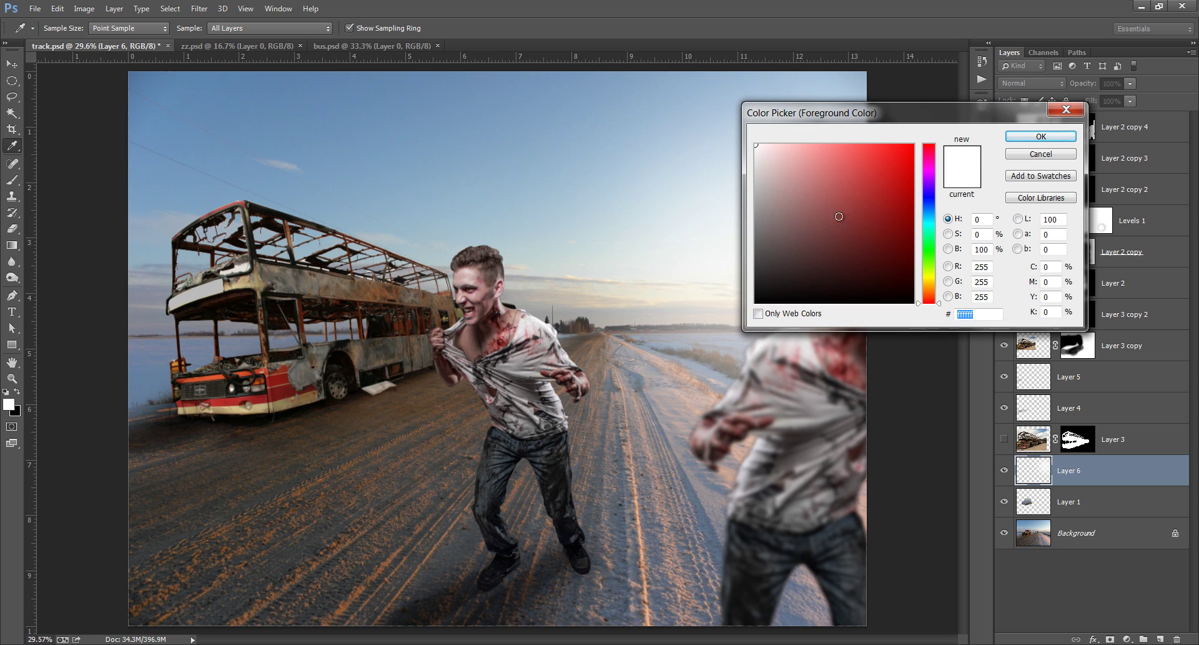
pyautogui.click(493, 275)
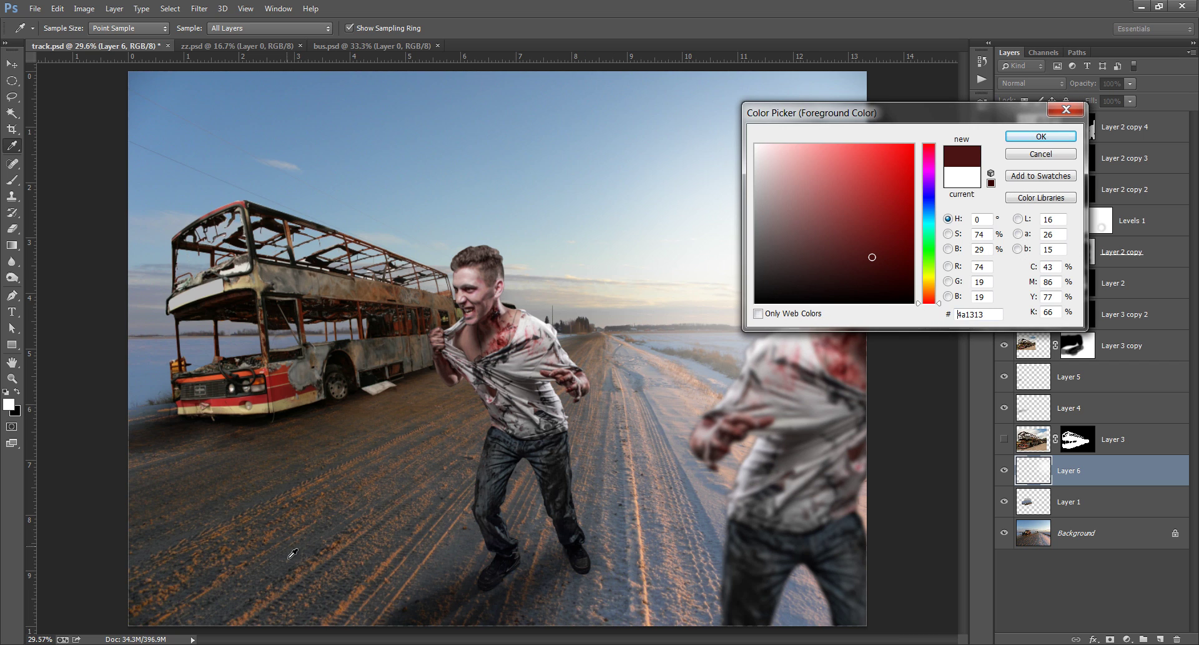
pyautogui.click(245, 616)
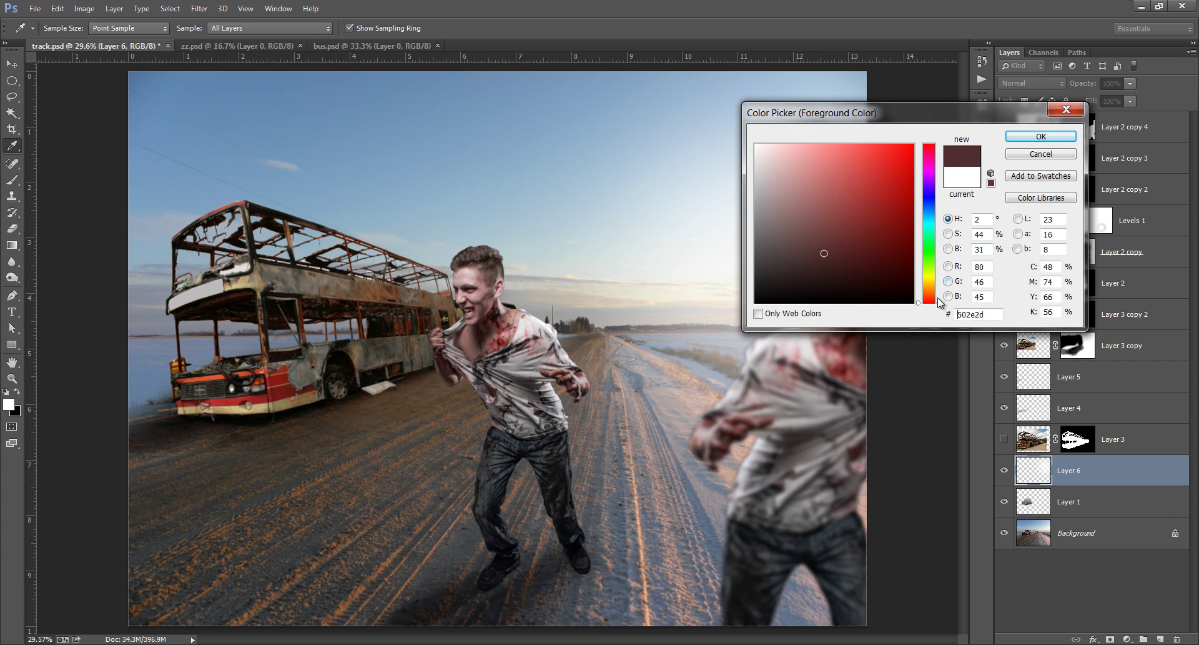
pyautogui.moveTo(940, 303); pyautogui.dragTo(939, 291)
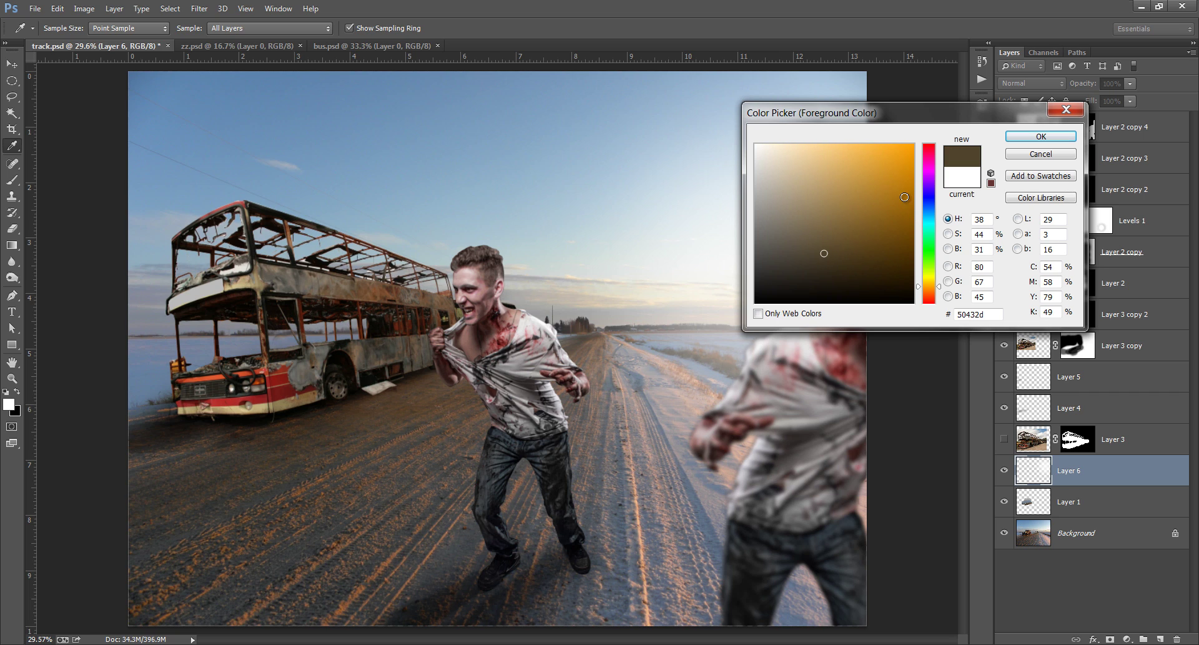
pyautogui.moveTo(822, 155); pyautogui.dragTo(819, 135)
pyautogui.click(1040, 136)
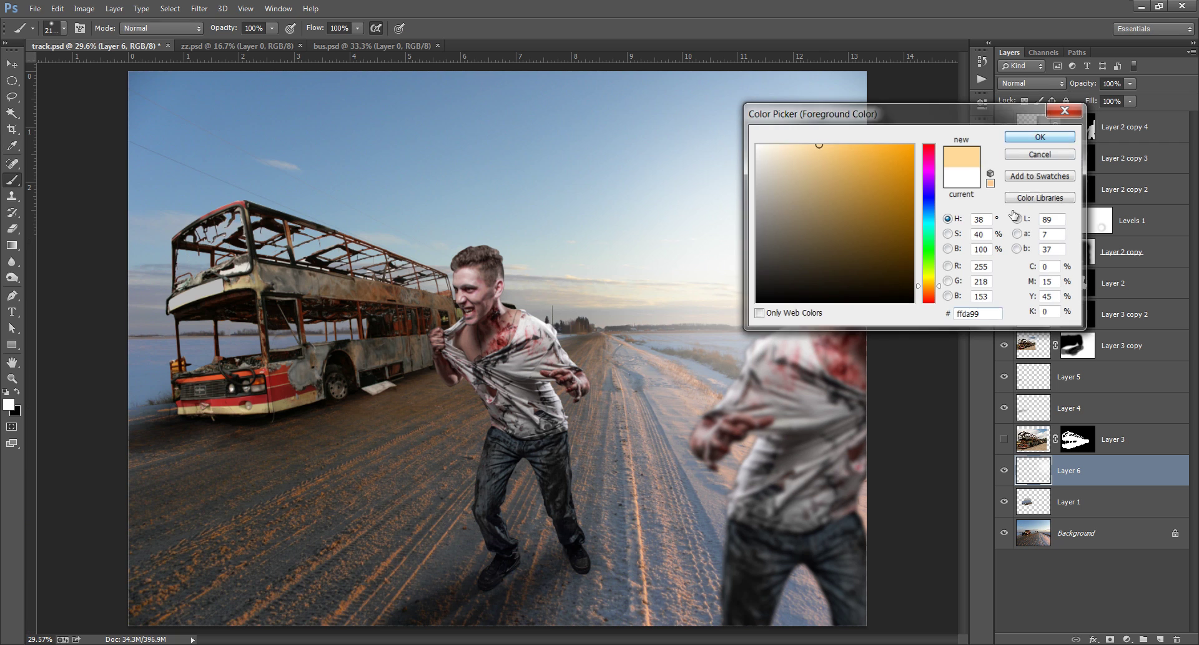
# Paint a peach glow over the horizon on a new Layer 7 set to Overlay.
pyautogui.click(1153, 637)
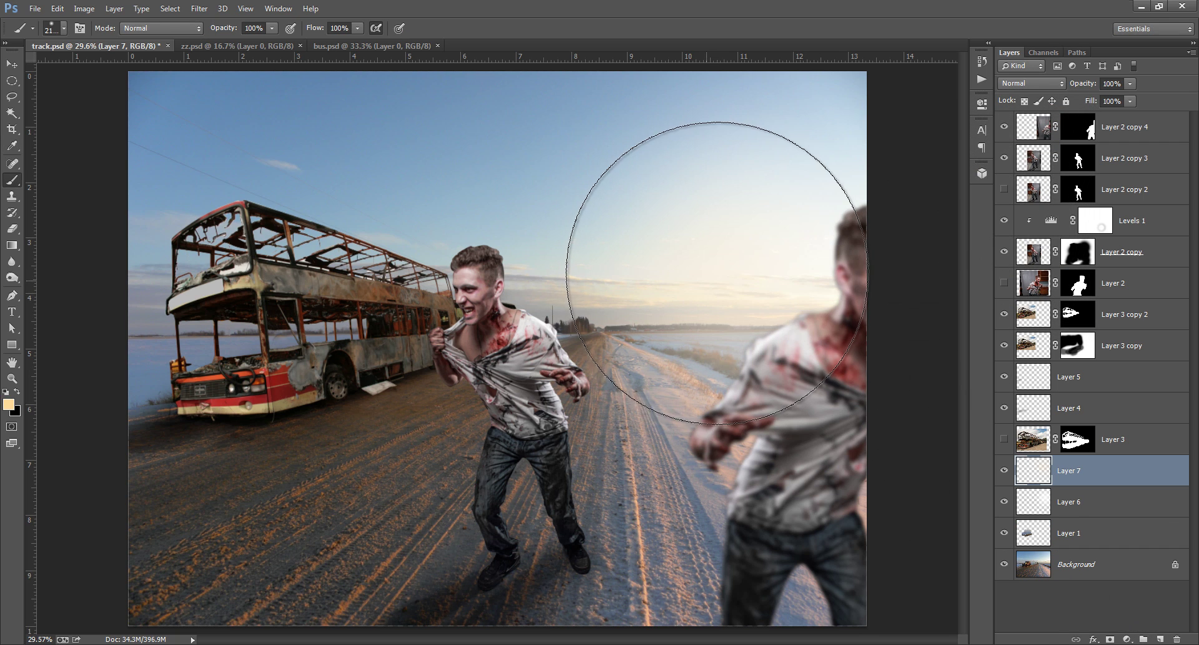
pyautogui.moveTo(723, 201)
pyautogui.mouseDown()
pyautogui.moveTo(723, 268)
pyautogui.moveTo(790, 215)
pyautogui.moveTo(817, 237)
pyautogui.mouseUp()
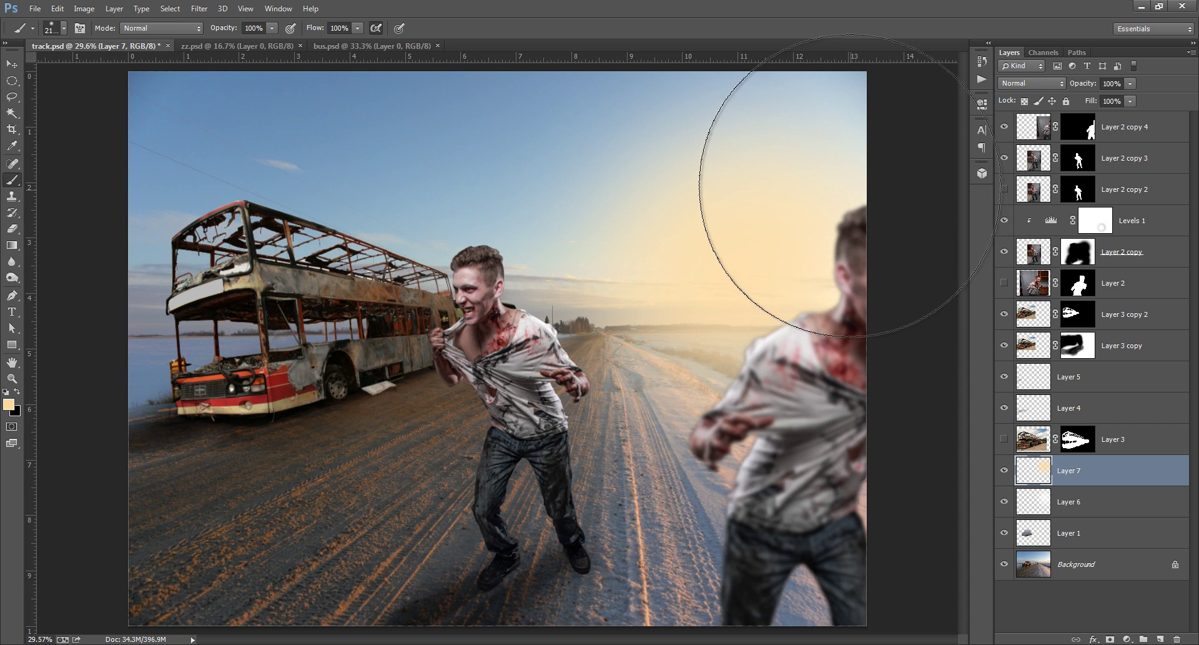
pyautogui.click(1036, 83)
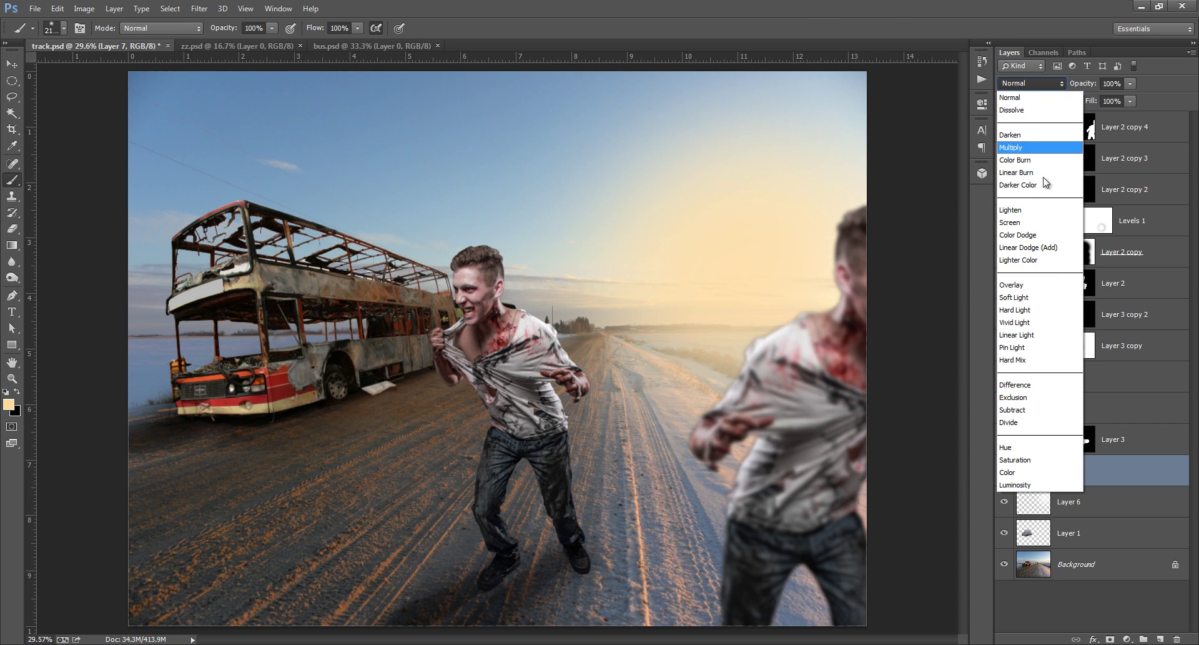
pyautogui.click(1040, 285)
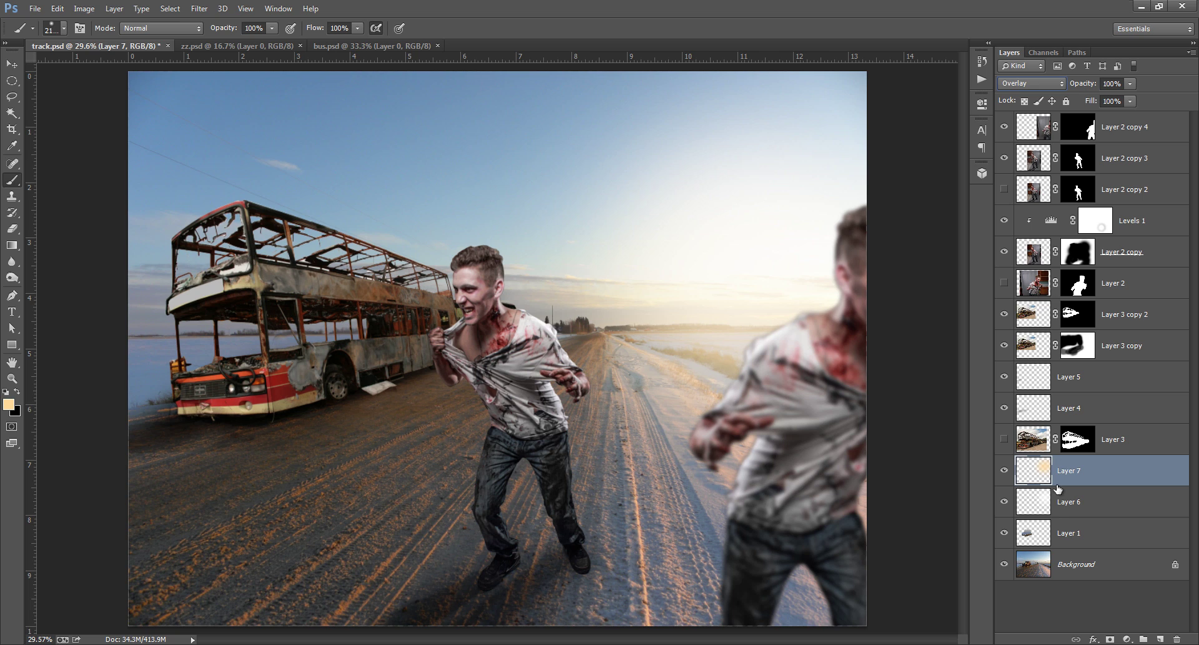
# Hide the white haze Layer 6, compare the glow on and off, and select the Move tool.
pyautogui.click(1005, 502)
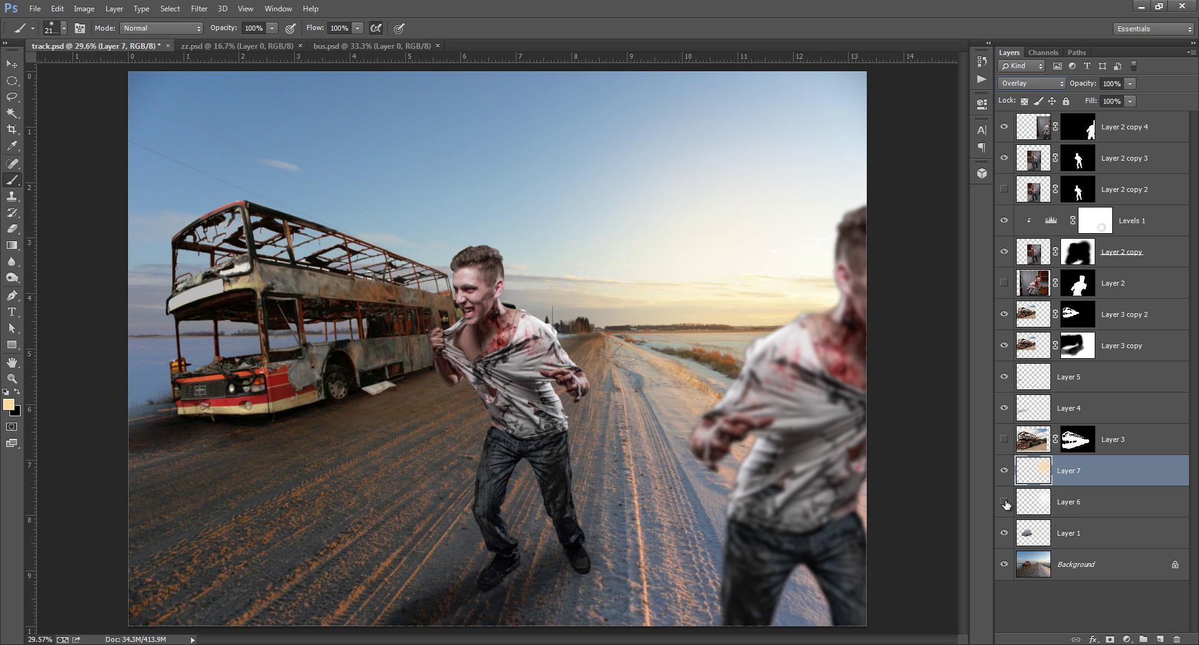
pyautogui.click(1004, 472)
pyautogui.click(1006, 474)
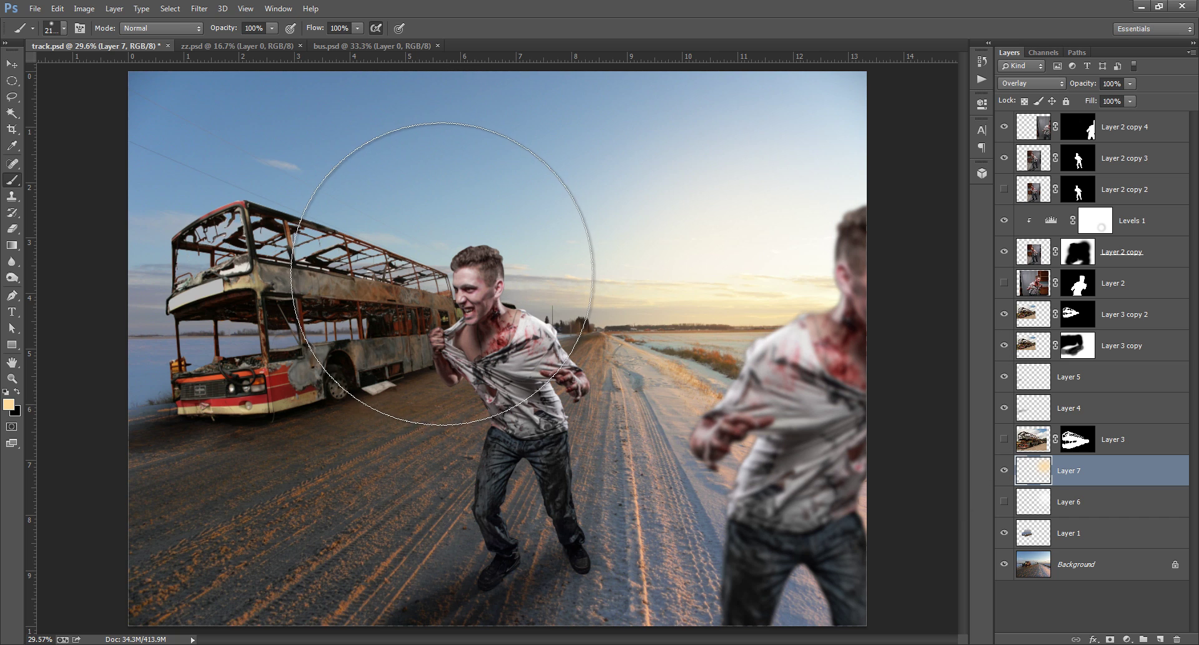
pyautogui.press('v')
pyautogui.hotkey('alt', 'v')
pyautogui.press('Escape')
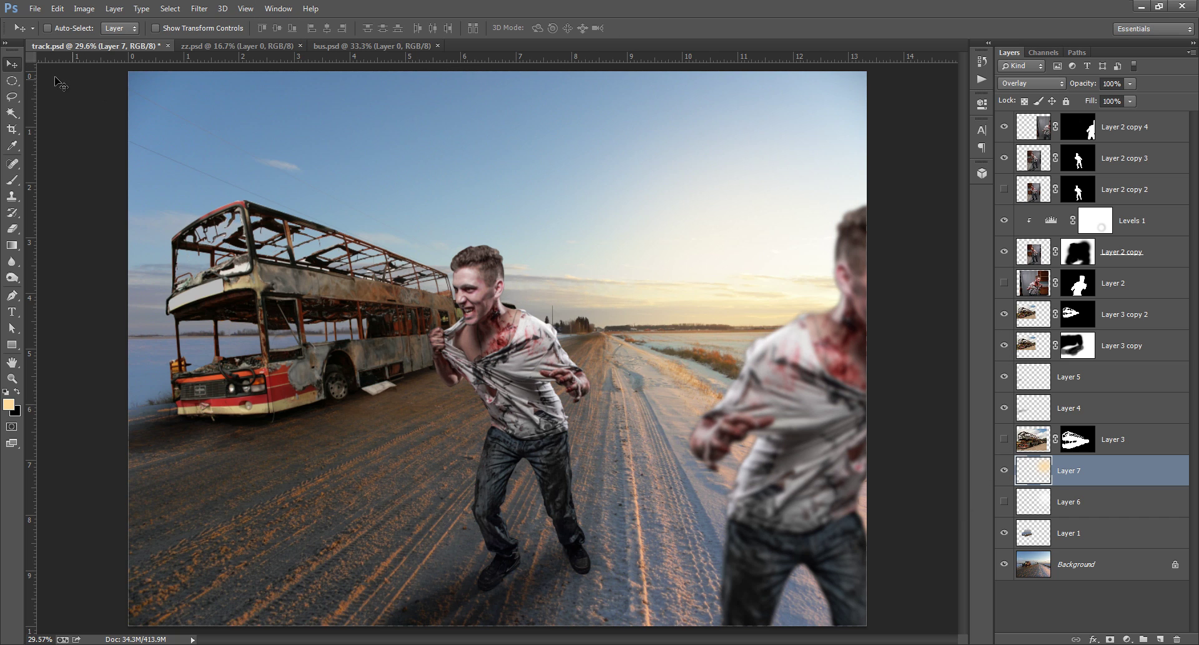
# Move the sun glow to the right-hand horizon and show Layer 6 again.
pyautogui.moveTo(721, 331); pyautogui.dragTo(820, 330)
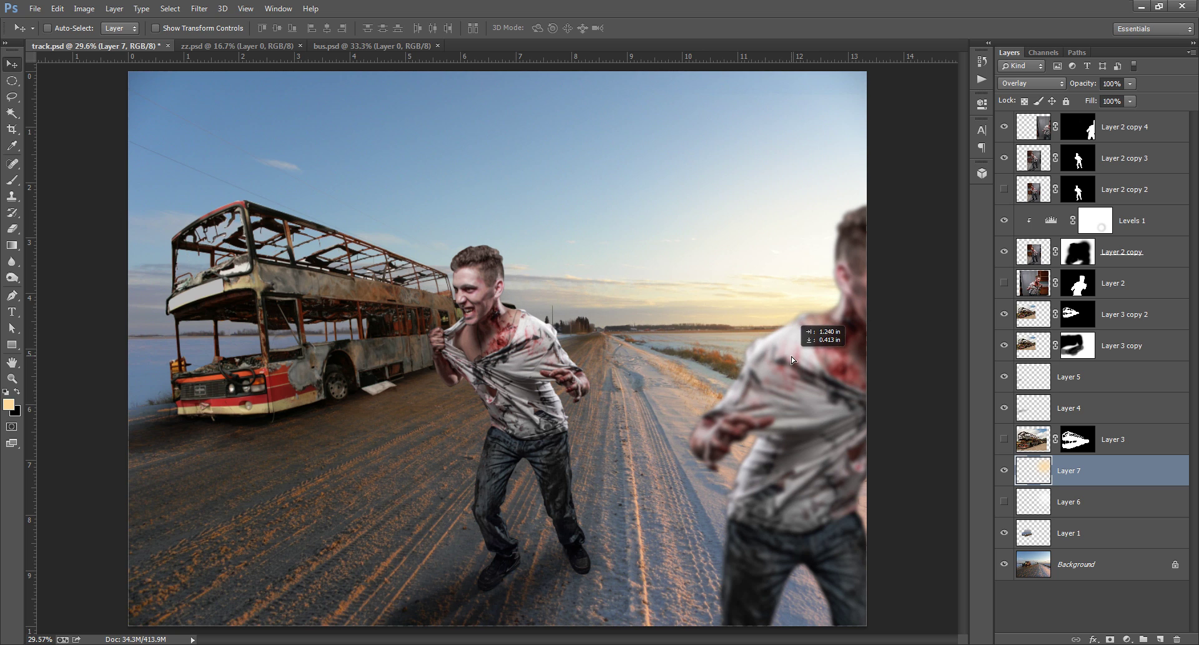
pyautogui.moveTo(819, 329); pyautogui.dragTo(792, 356)
pyautogui.click(1003, 502)
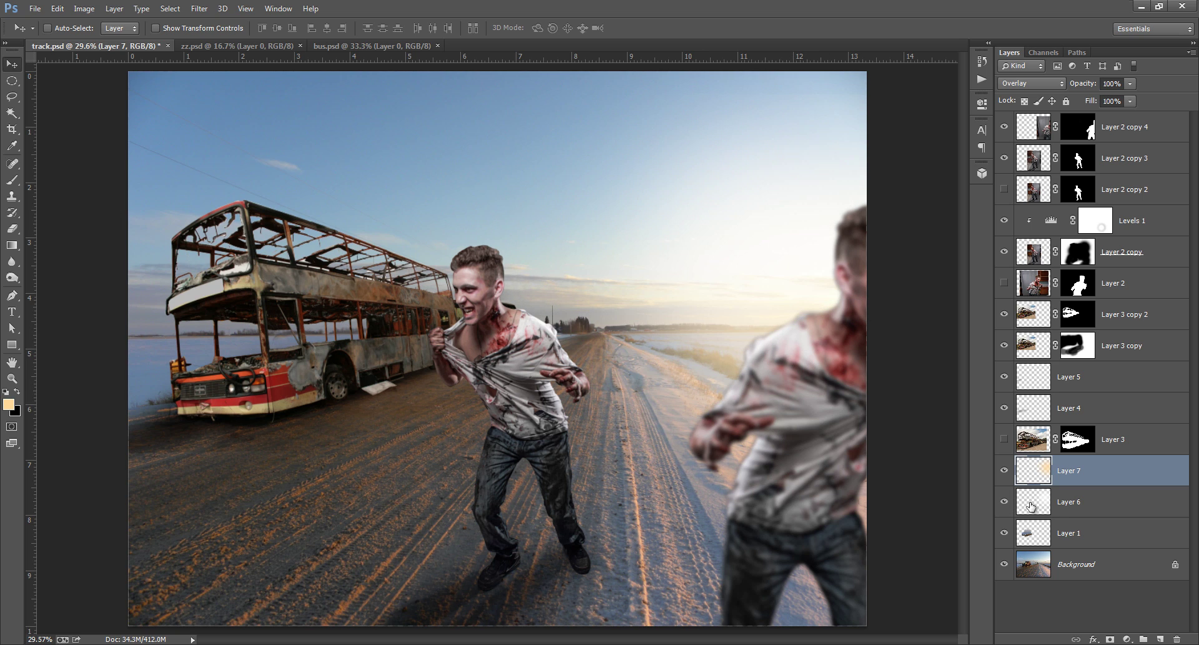
# Move Layer 6 above Layer 7 and blend it in Soft Light, comparing it on and off.
pyautogui.moveTo(1034, 502); pyautogui.dragTo(1056, 467)
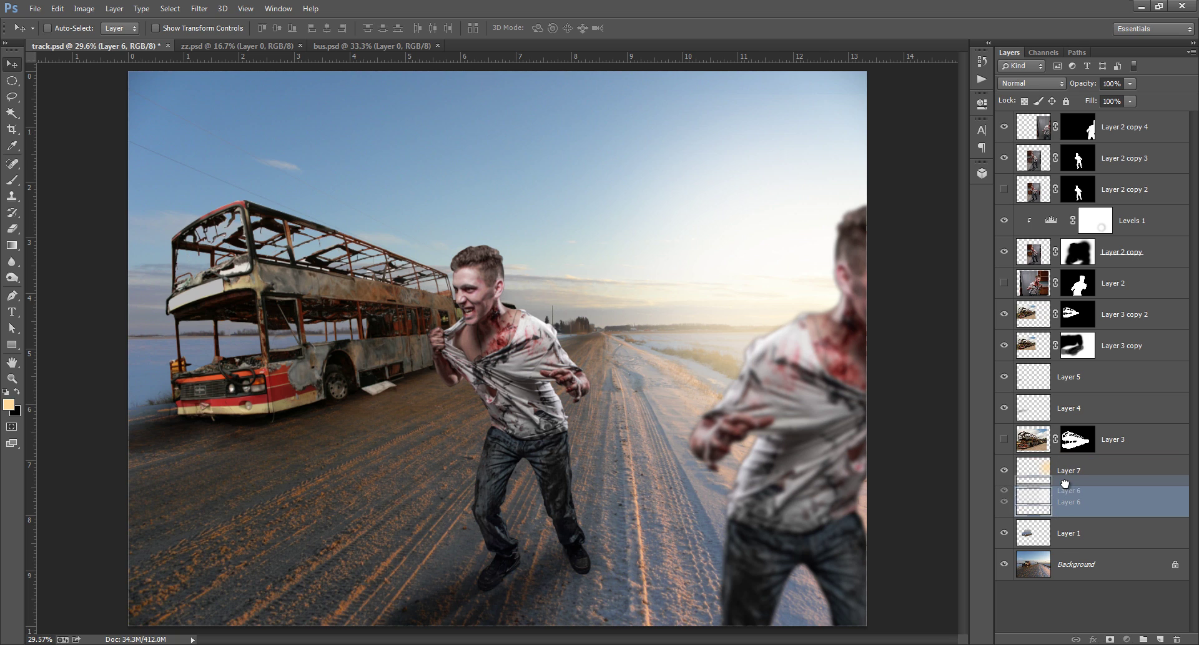
pyautogui.click(1004, 471)
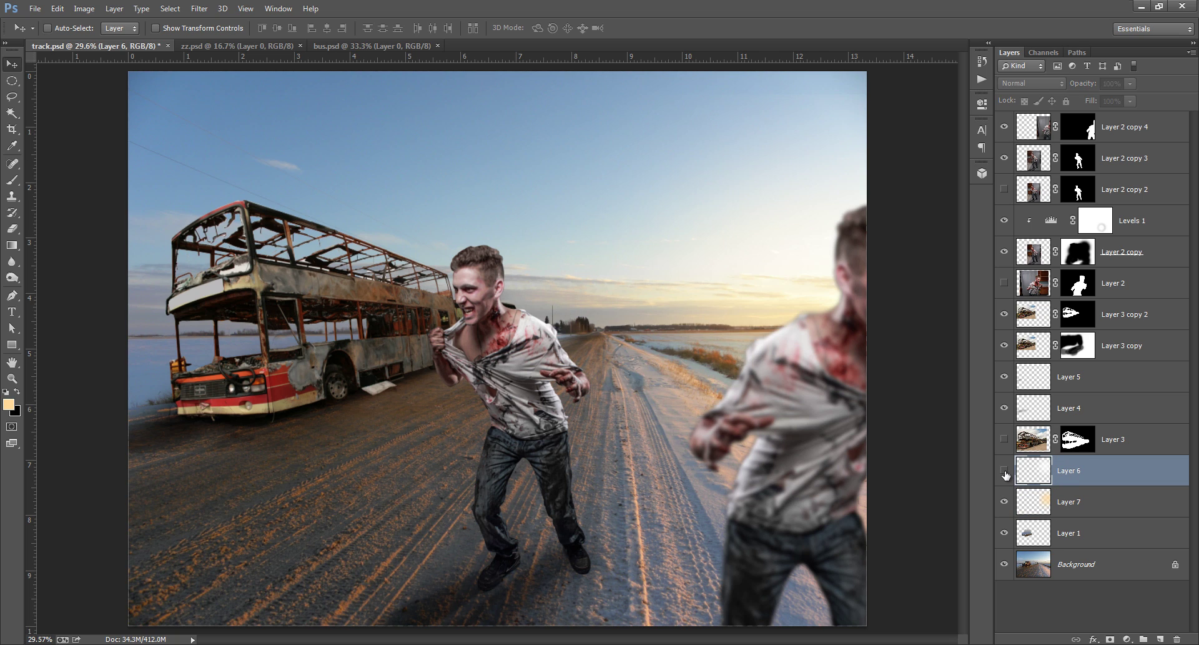
pyautogui.click(1058, 84)
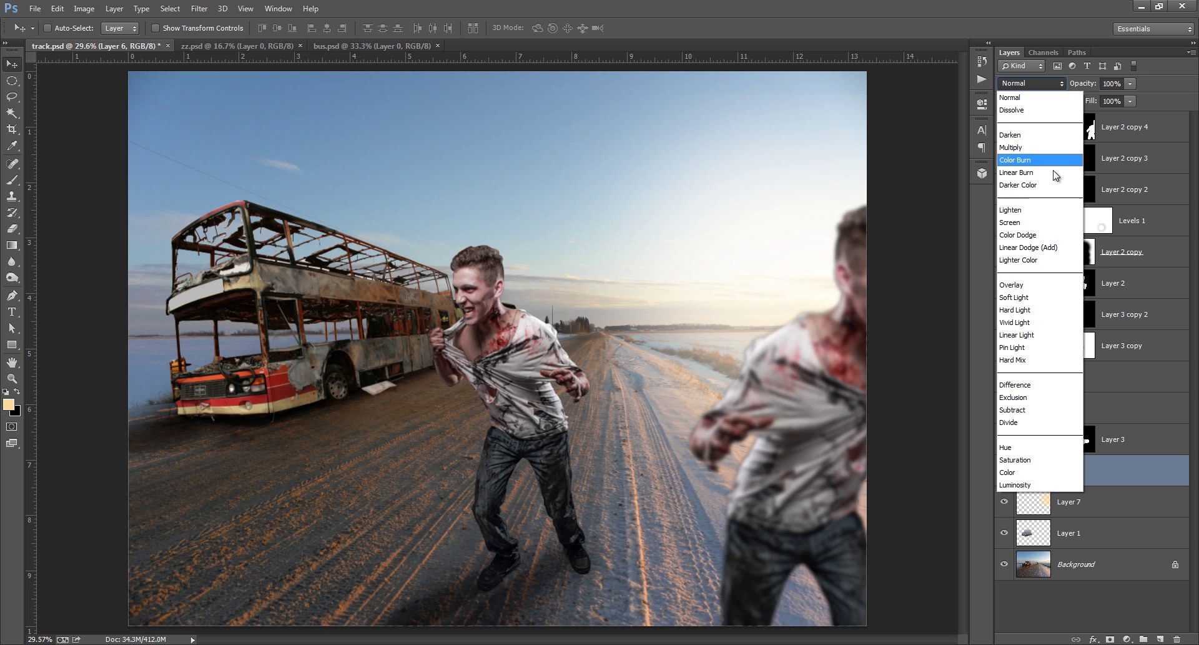
pyautogui.click(1035, 297)
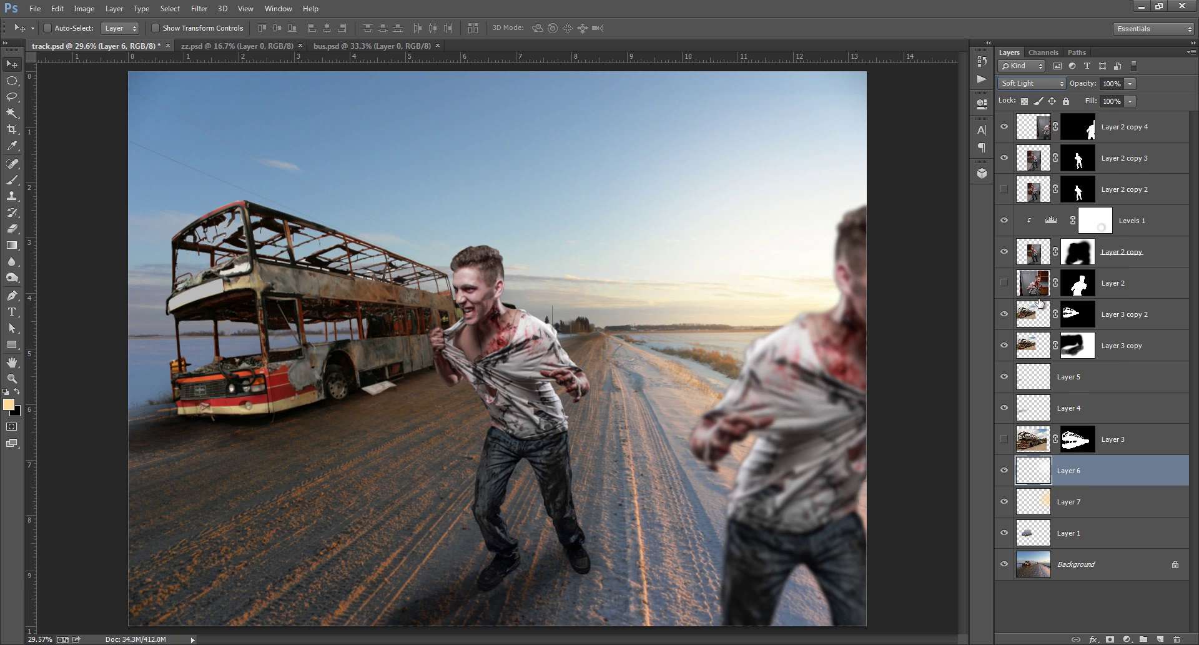
pyautogui.click(1004, 470)
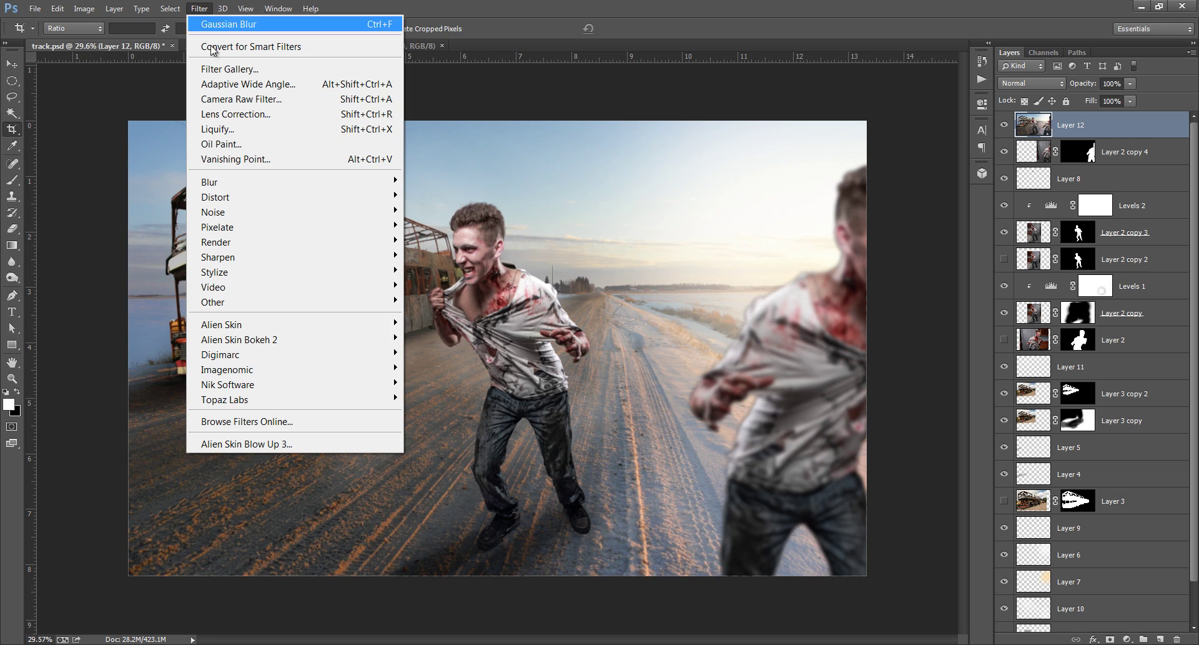
# In Camera Raw, add a dark post-crop vignette, drop Saturation to -18 and raise Clarity.
pyautogui.click(234, 99)
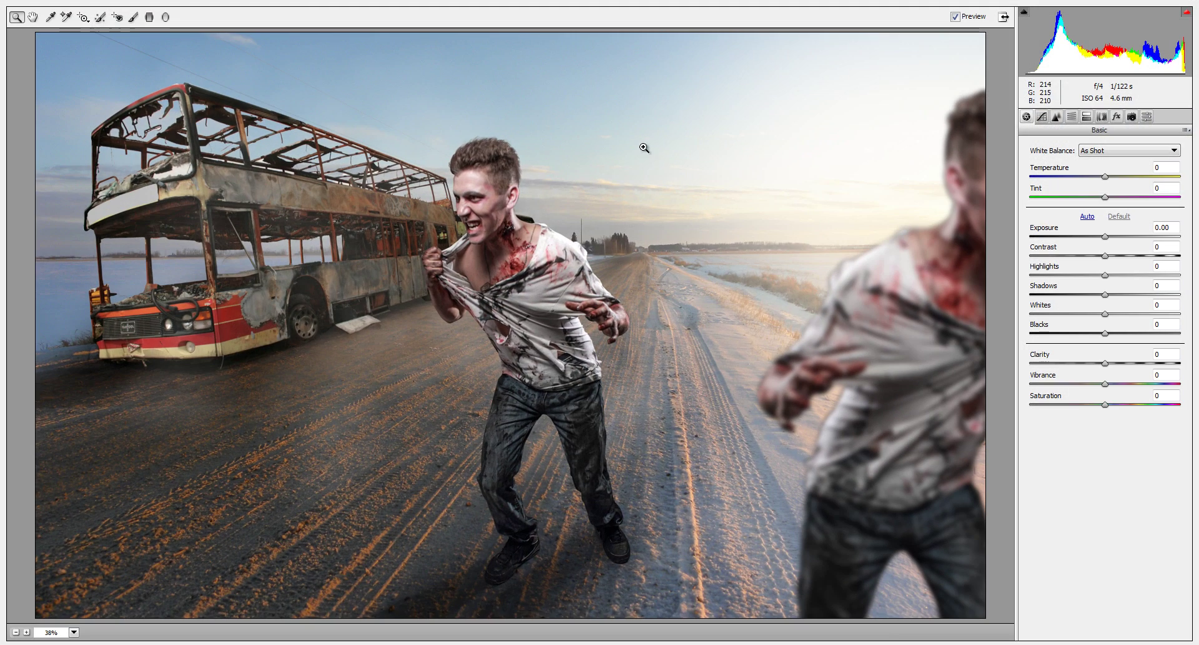
pyautogui.click(1116, 117)
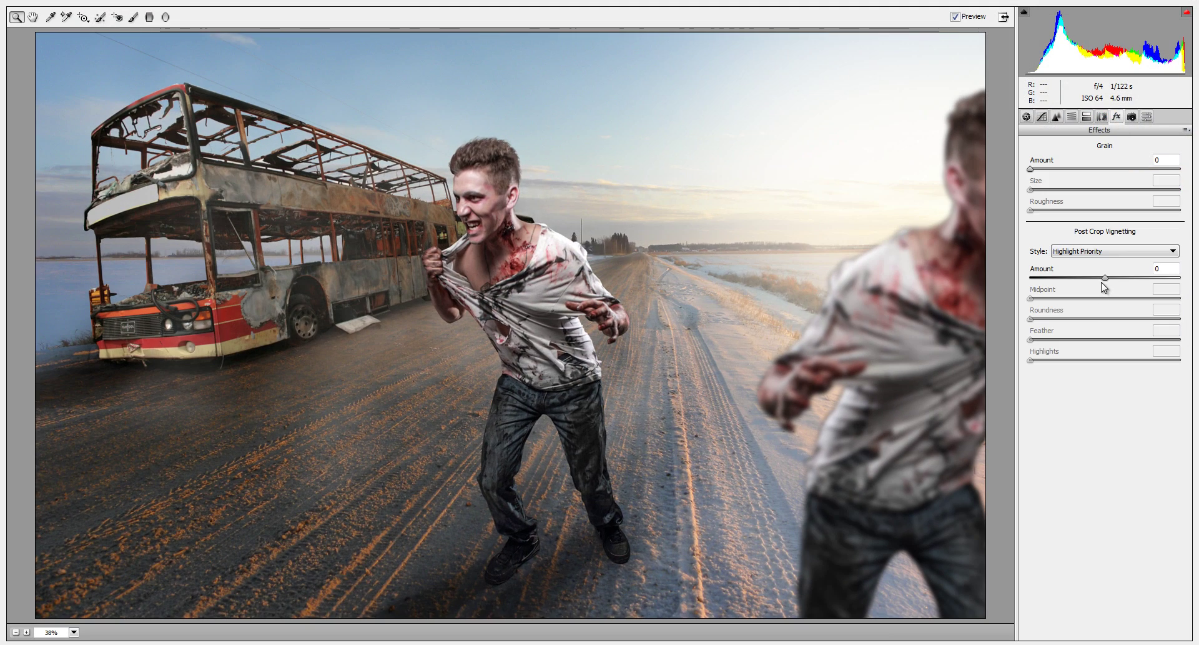
pyautogui.moveTo(1105, 278); pyautogui.dragTo(1063, 285)
pyautogui.hotkey('ctrl', 'alt', '1')
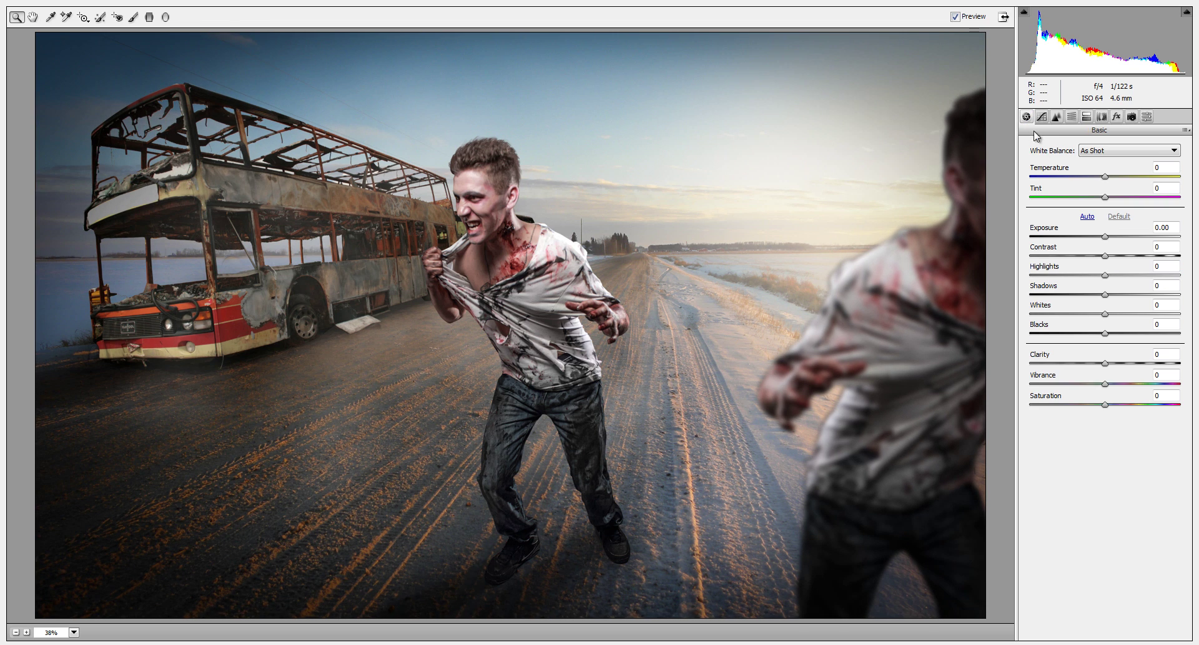
pyautogui.moveTo(1105, 406)
pyautogui.mouseDown()
pyautogui.moveTo(1079, 407)
pyautogui.moveTo(1093, 407)
pyautogui.mouseUp()
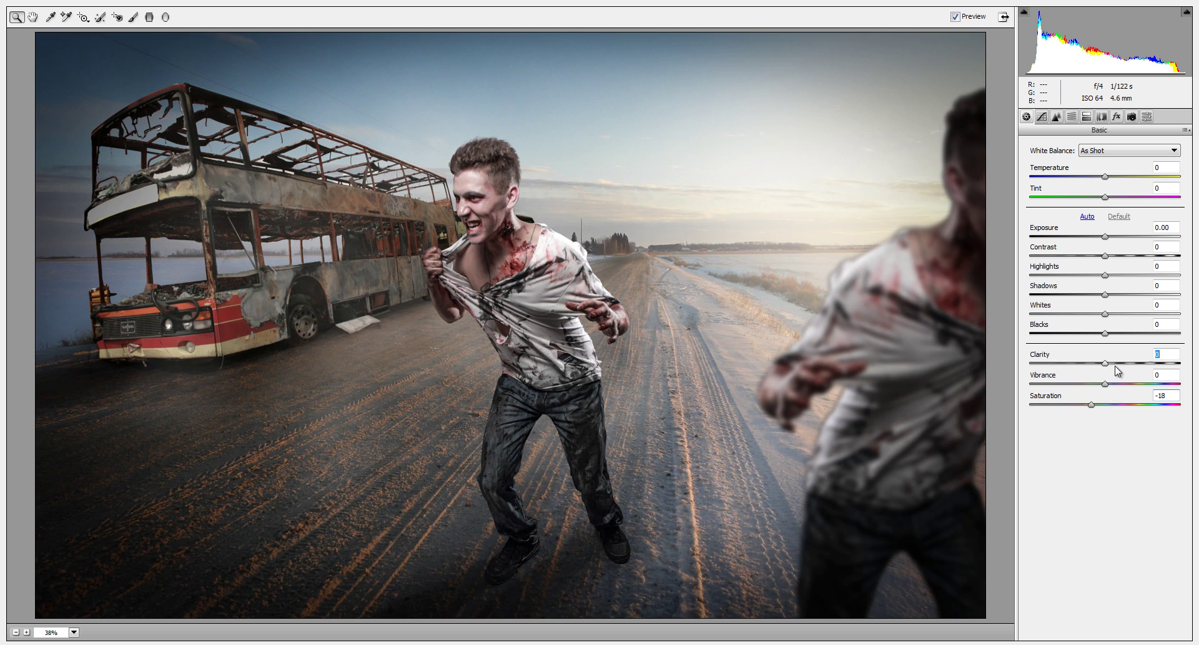
pyautogui.moveTo(1107, 364)
pyautogui.mouseDown()
pyautogui.moveTo(1149, 375)
pyautogui.moveTo(1121, 375)
pyautogui.mouseUp()
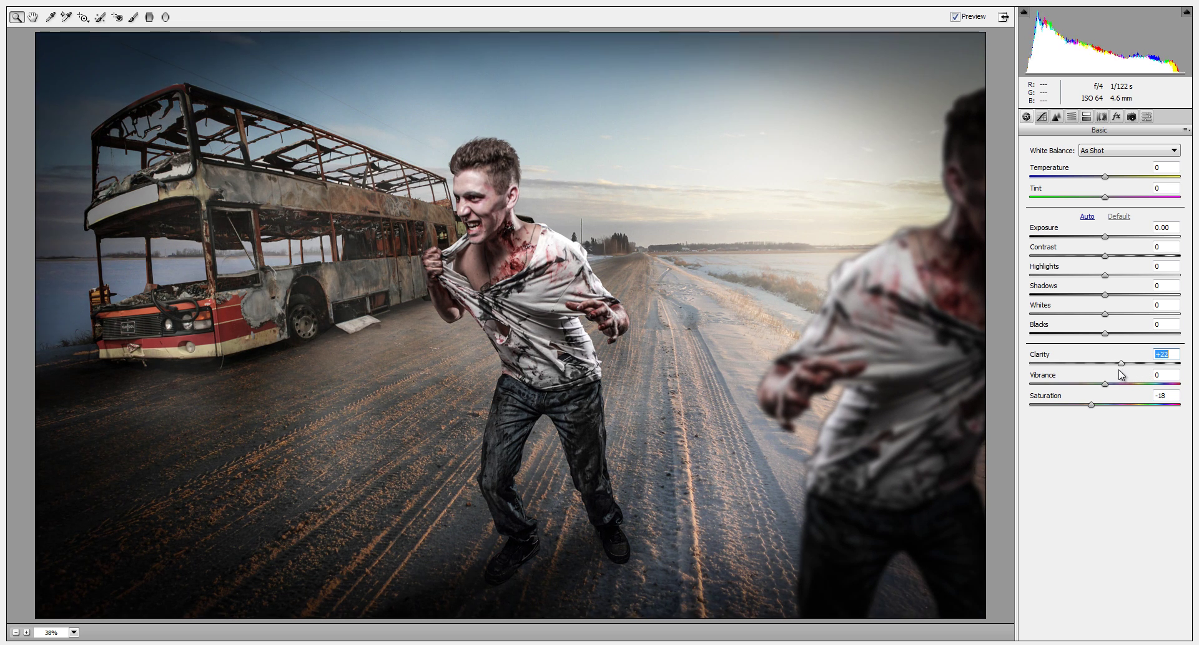
# Pull the point tone curve's upper midtones down and lift the black point to output 17.
pyautogui.click(1041, 116)
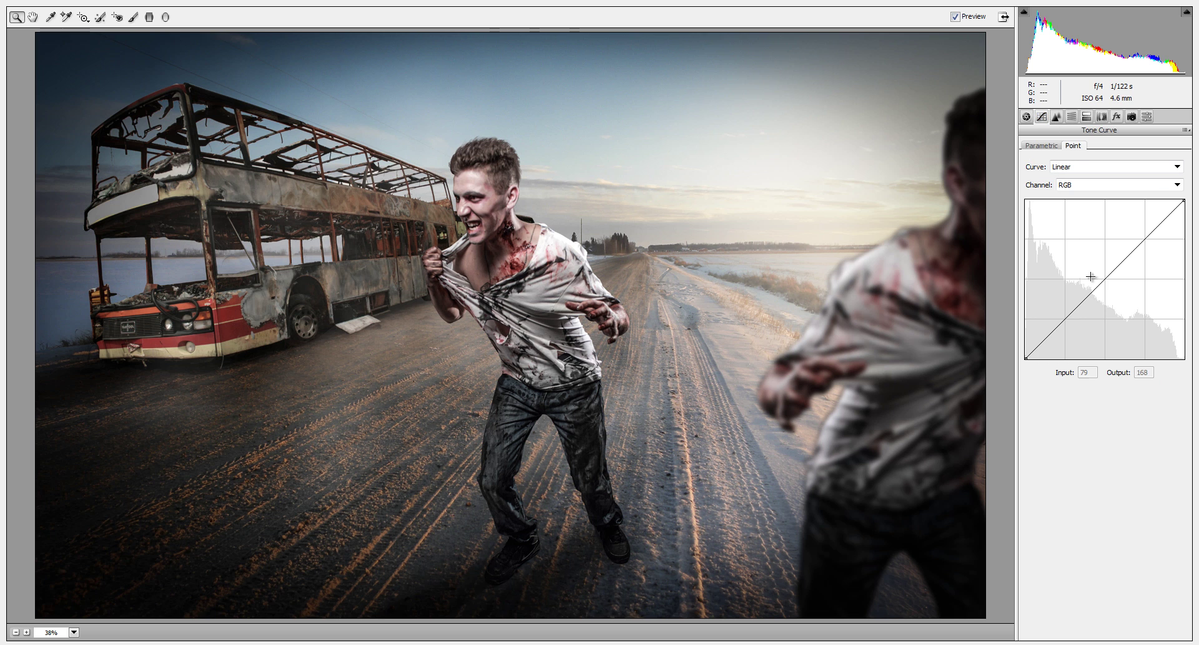
pyautogui.moveTo(1133, 263); pyautogui.dragTo(1126, 270)
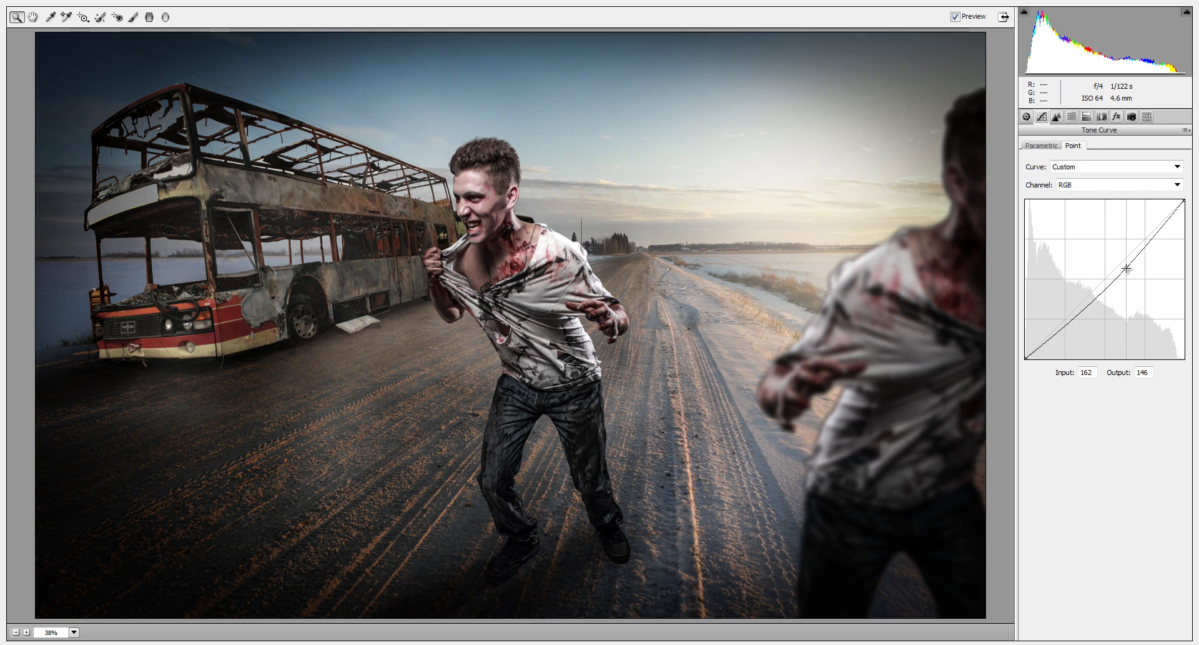
pyautogui.moveTo(1078, 317); pyautogui.dragTo(1076, 310)
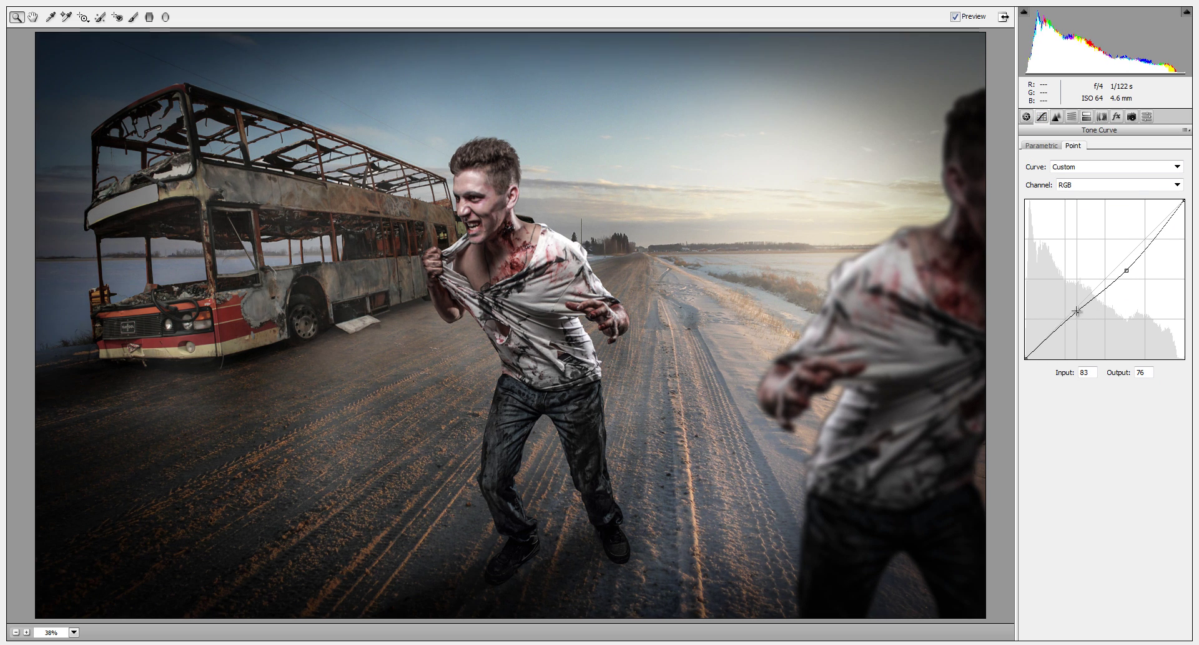
pyautogui.moveTo(1026, 357); pyautogui.dragTo(1018, 348)
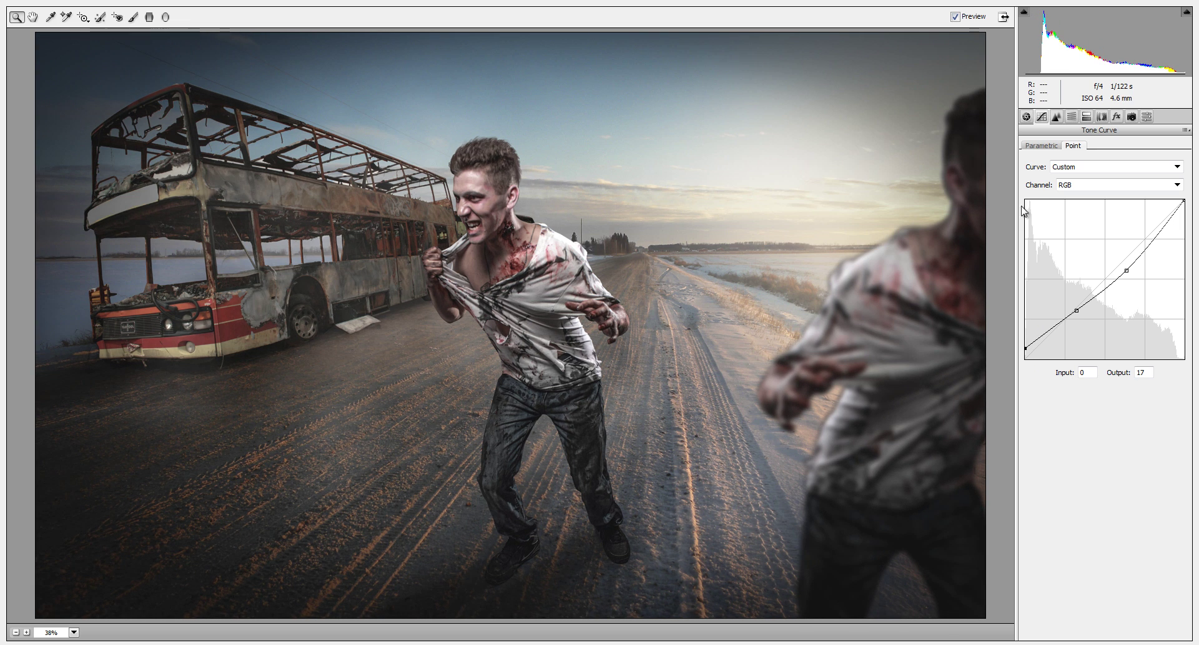
pyautogui.click(1117, 116)
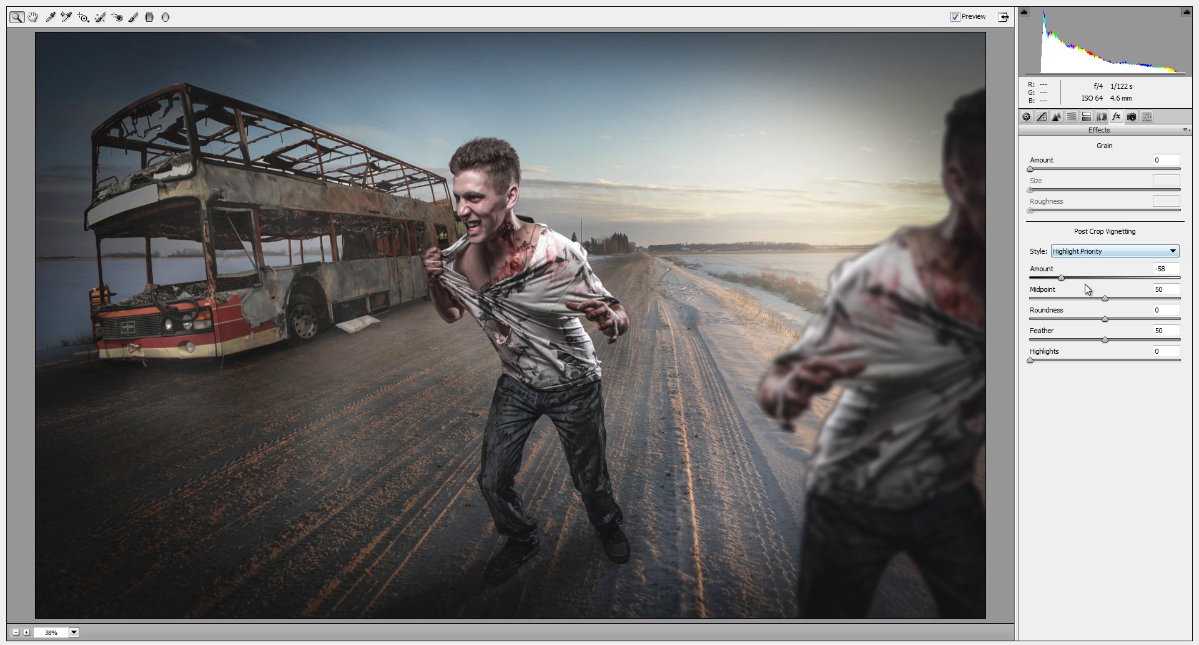
# Ease the vignette to -27, raise Saturation toward -7 and lower Clarity to +18.
pyautogui.moveTo(1065, 282); pyautogui.dragTo(1089, 286)
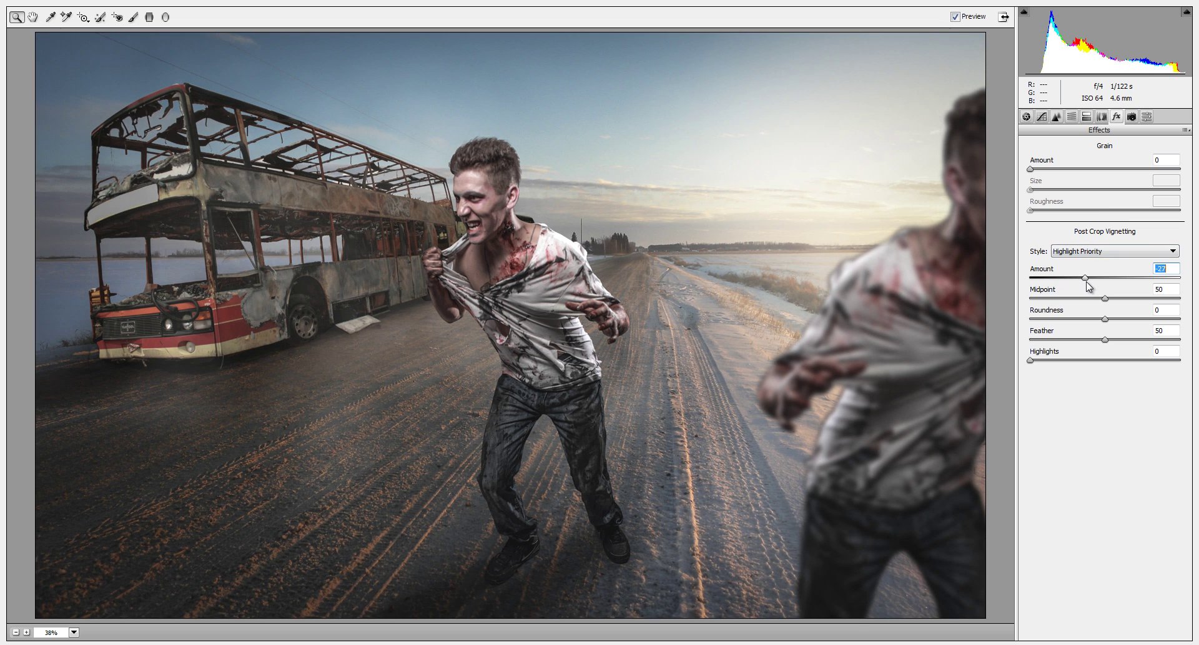
pyautogui.click(1026, 117)
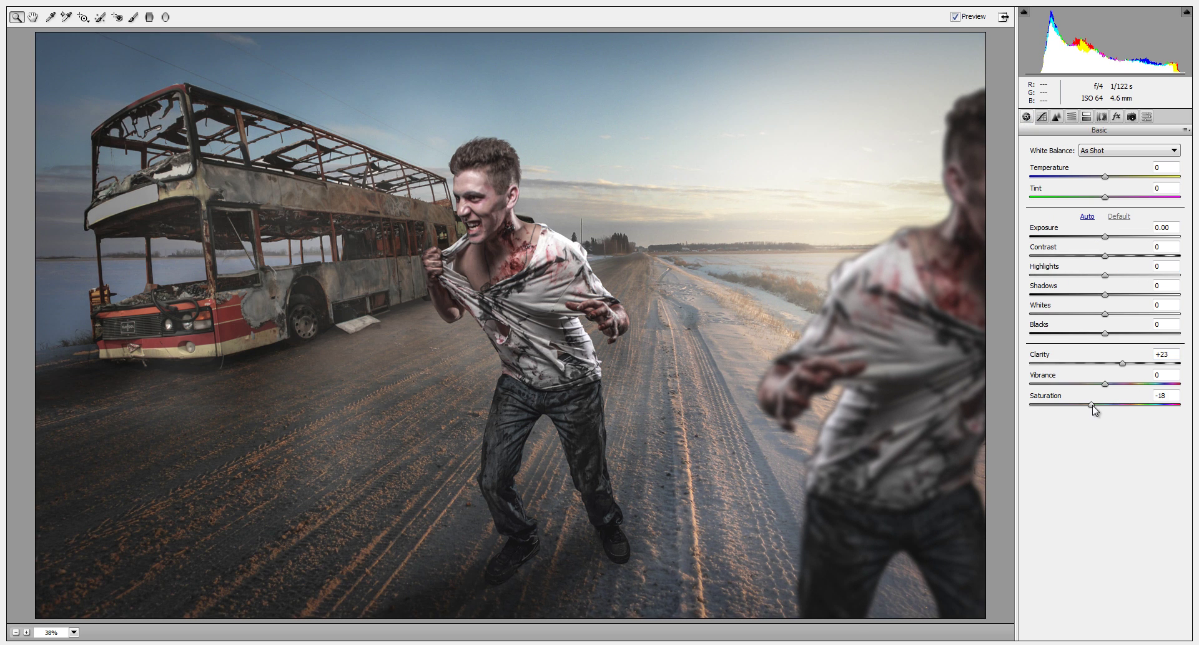
pyautogui.moveTo(1093, 406); pyautogui.dragTo(1100, 406)
pyautogui.moveTo(1122, 362)
pyautogui.mouseDown()
pyautogui.moveTo(1103, 368)
pyautogui.moveTo(1119, 368)
pyautogui.moveTo(1104, 408)
pyautogui.mouseUp()
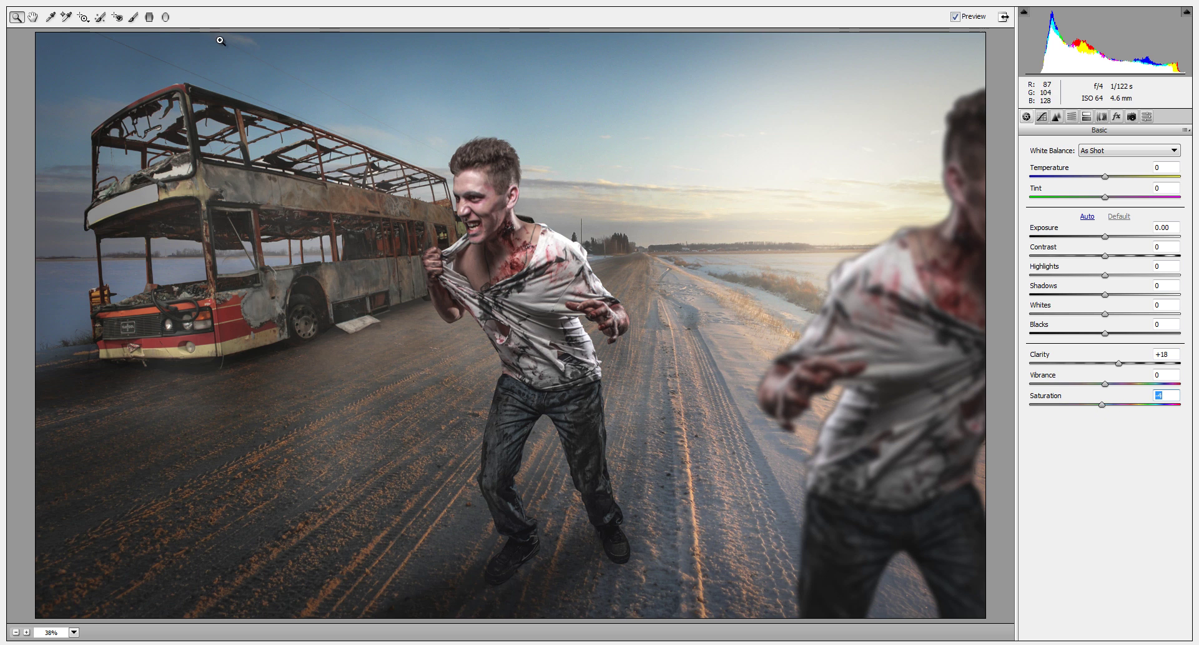
# Brighten the sky with a graduated filter, then warm Temperature to +3 and lower Exposure slightly.
pyautogui.click(150, 18)
pyautogui.moveTo(795, 119); pyautogui.dragTo(754, 300)
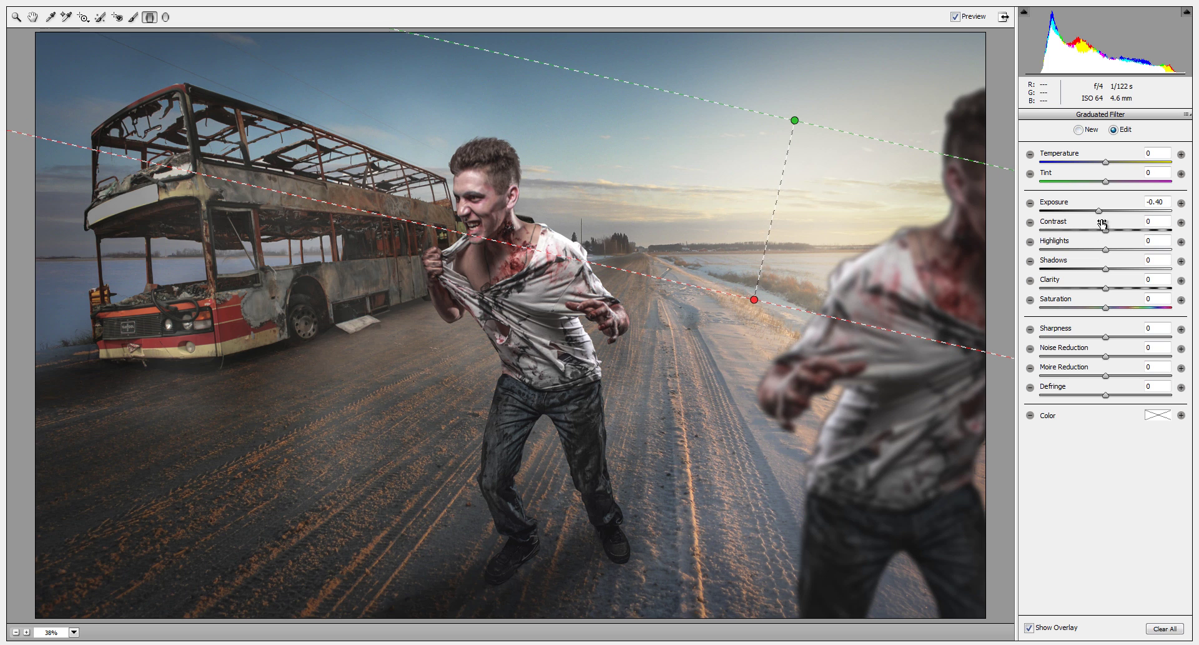
pyautogui.moveTo(1099, 210); pyautogui.dragTo(1120, 220)
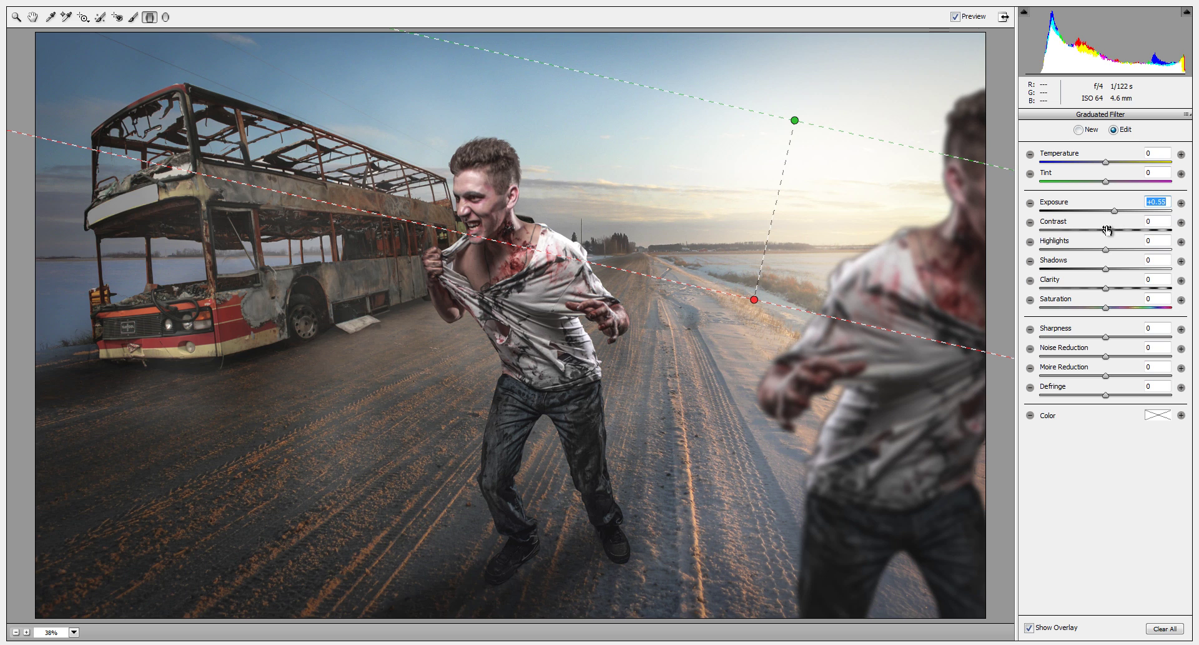
pyautogui.click(32, 17)
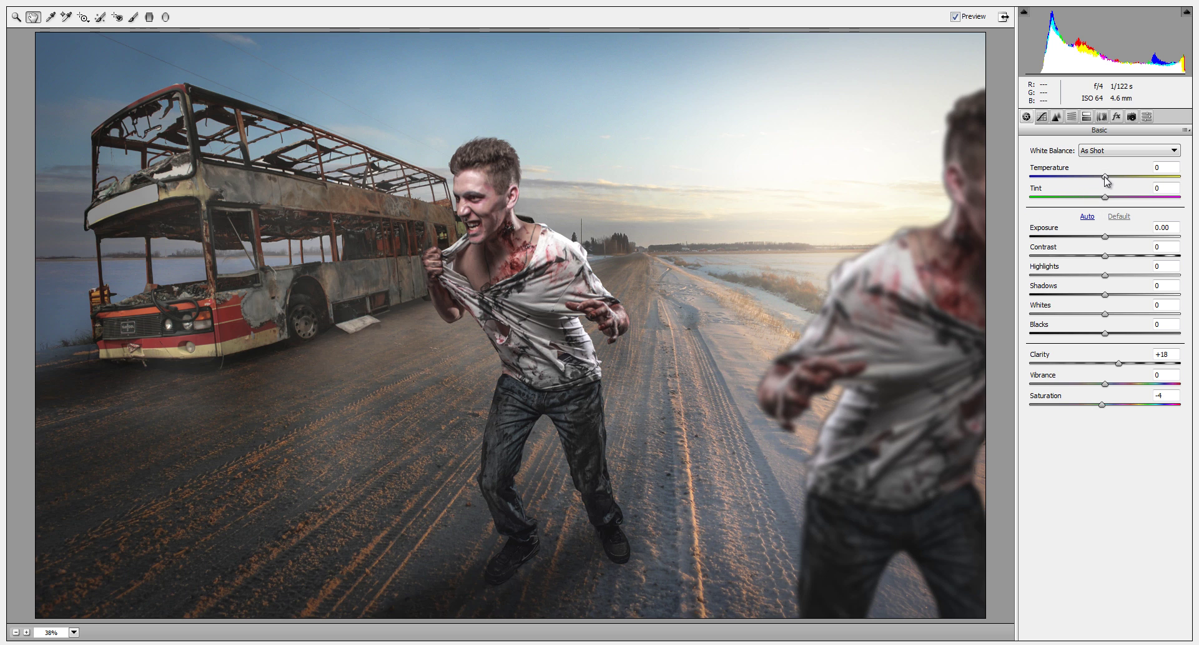
pyautogui.moveTo(1105, 177); pyautogui.dragTo(1107, 180)
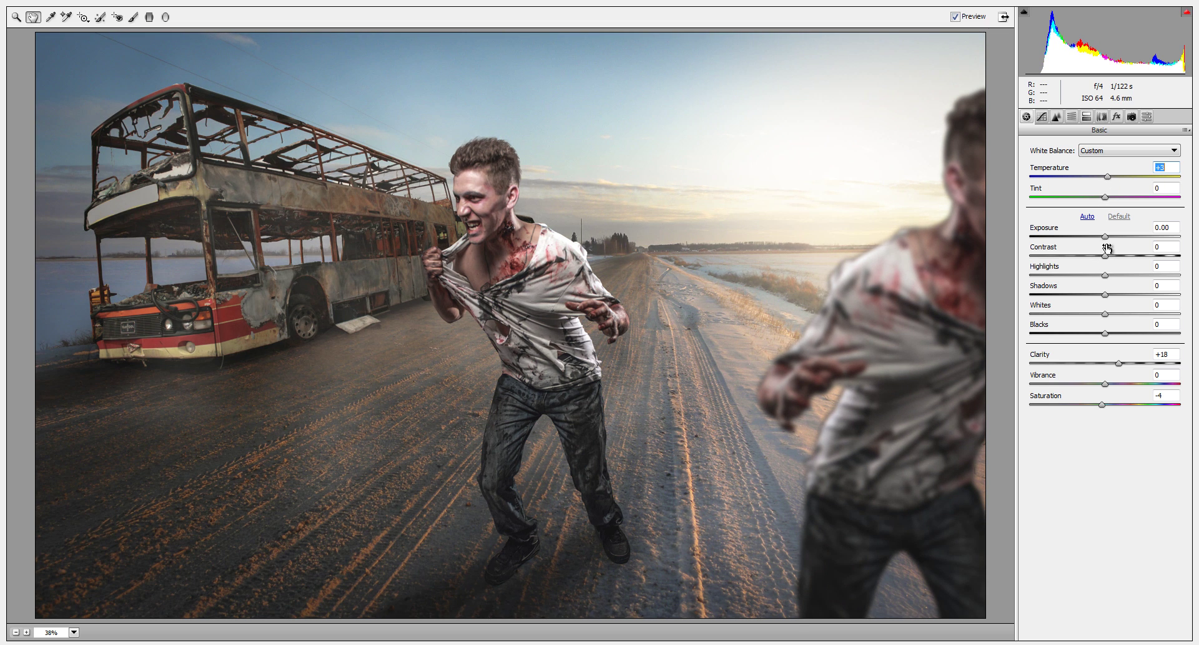
pyautogui.moveTo(1105, 236); pyautogui.dragTo(1100, 237)
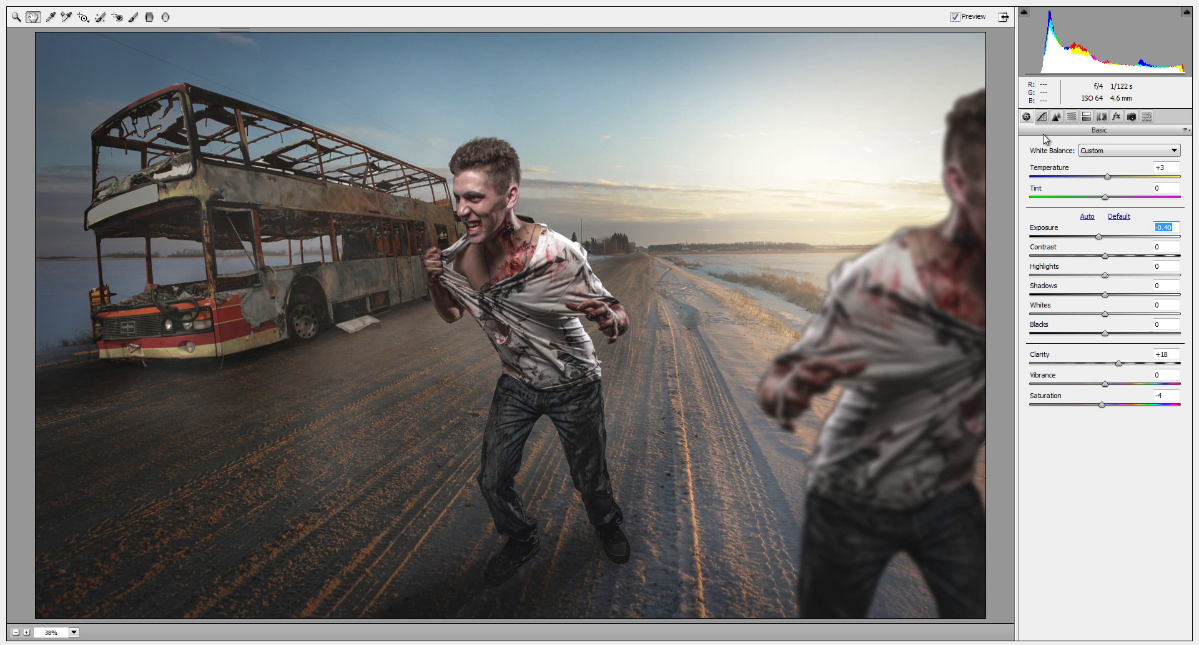
# Raise the tone curve black point and set Exposure -0.15, Temperature +9, Clarity +42.
pyautogui.click(1041, 117)
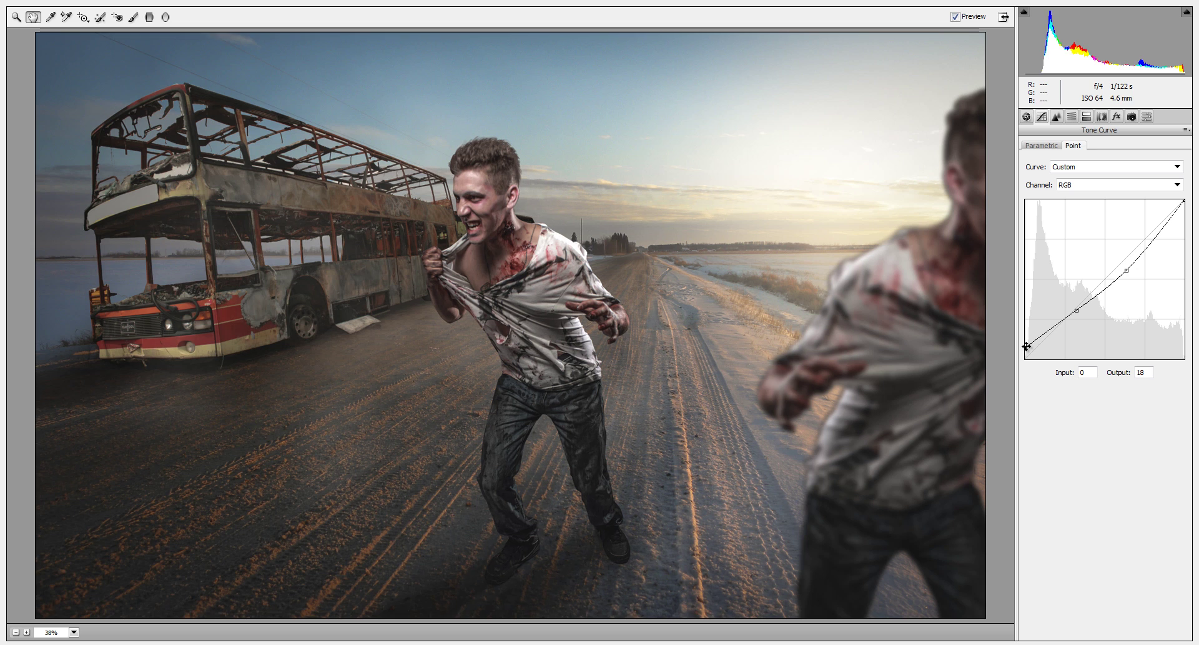
pyautogui.moveTo(1027, 348); pyautogui.dragTo(1026, 343)
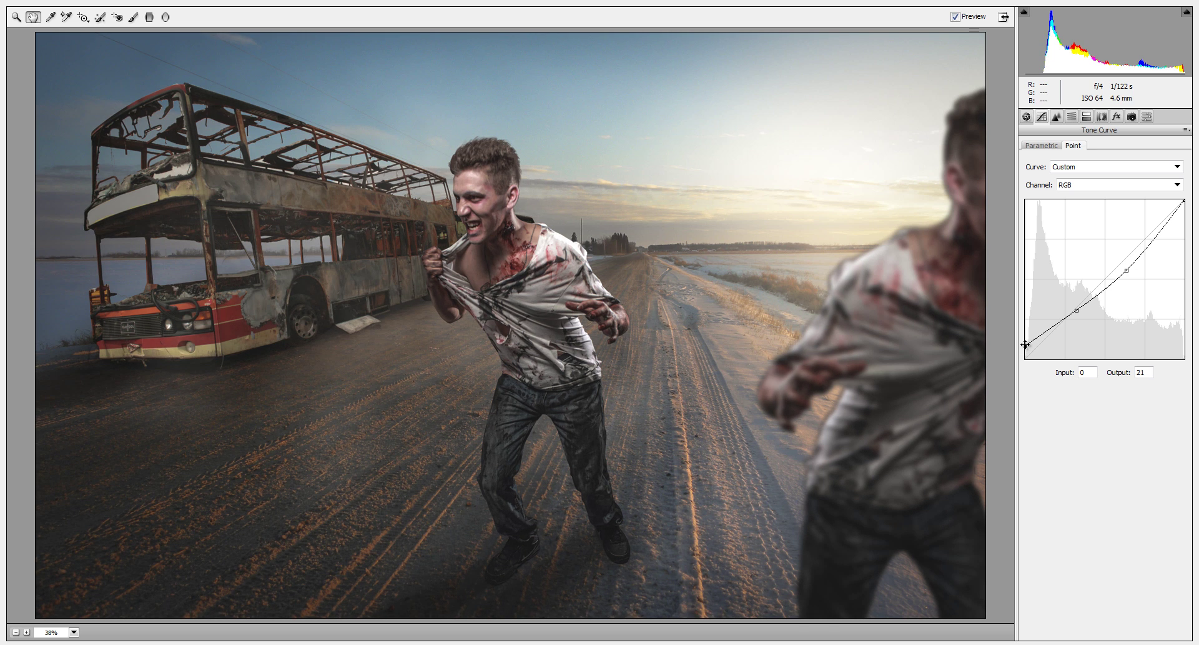
pyautogui.click(1026, 117)
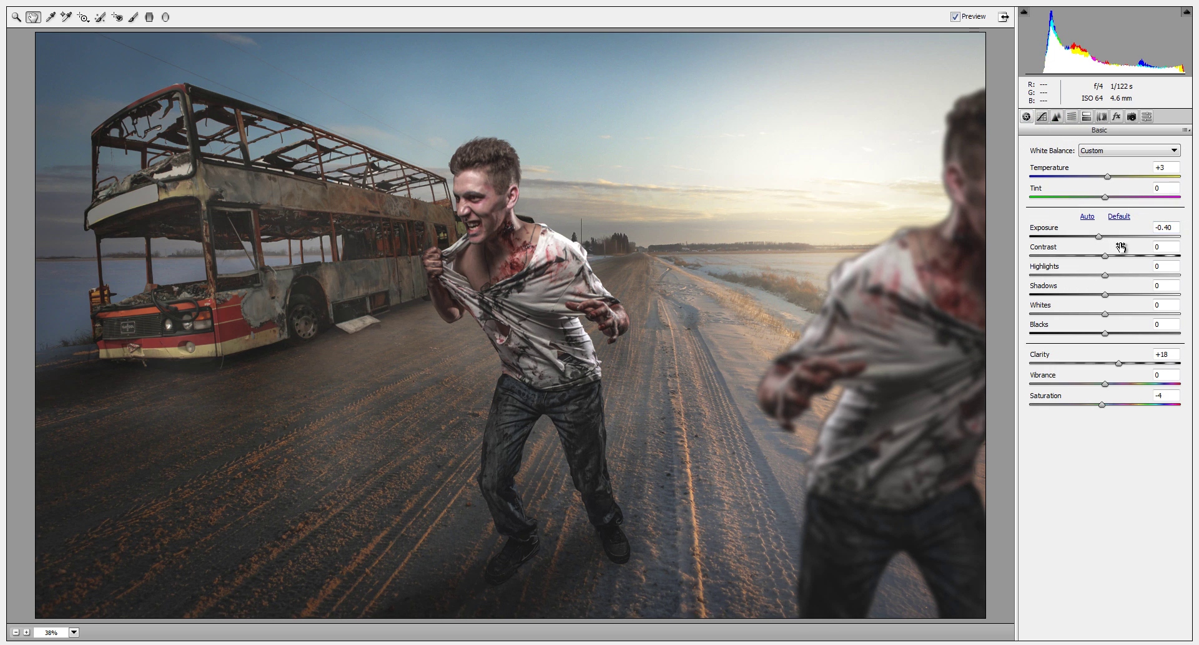
pyautogui.moveTo(1097, 238); pyautogui.dragTo(1103, 236)
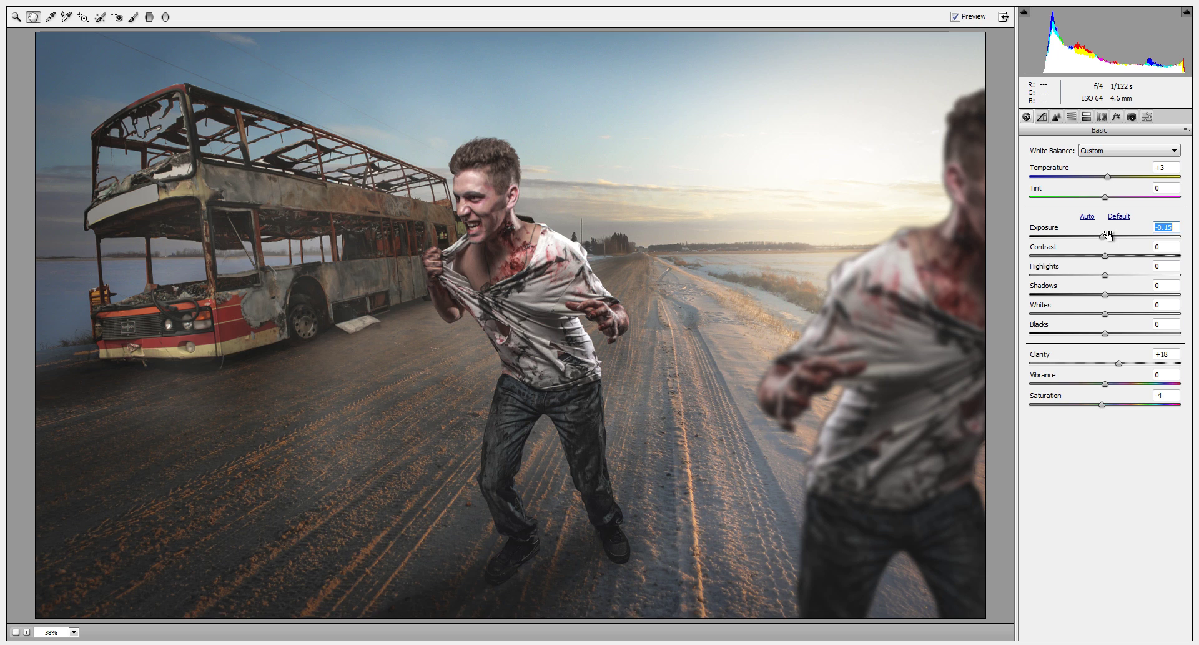
pyautogui.moveTo(1108, 177); pyautogui.dragTo(1112, 177)
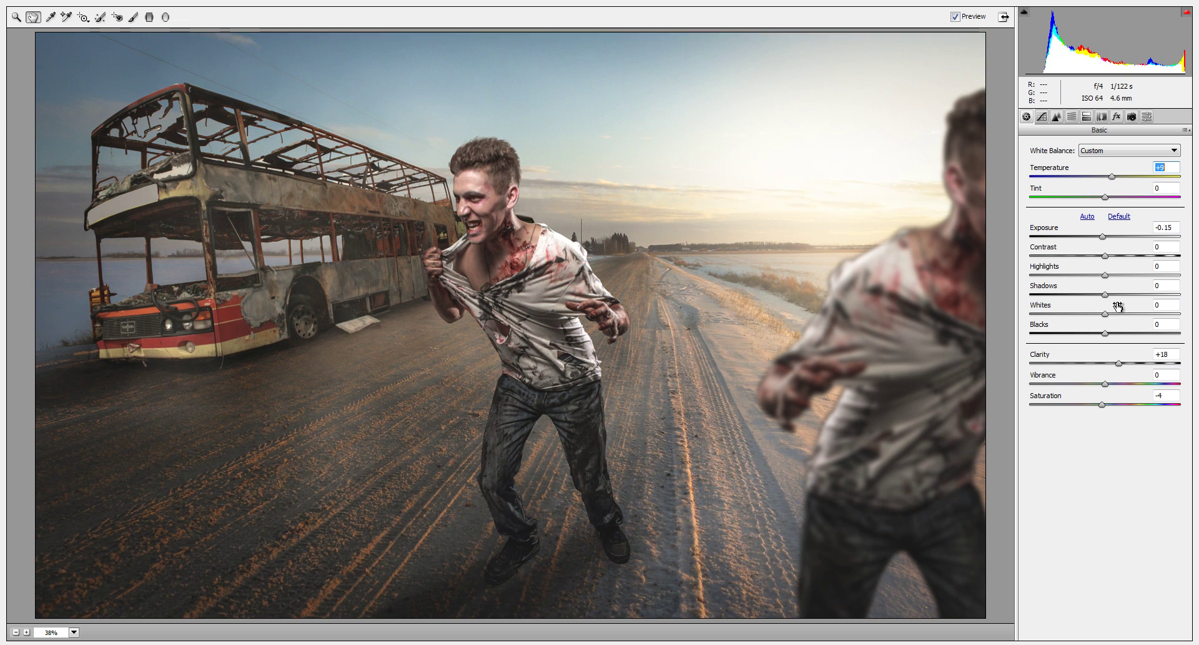
pyautogui.moveTo(1119, 362); pyautogui.dragTo(1142, 370)
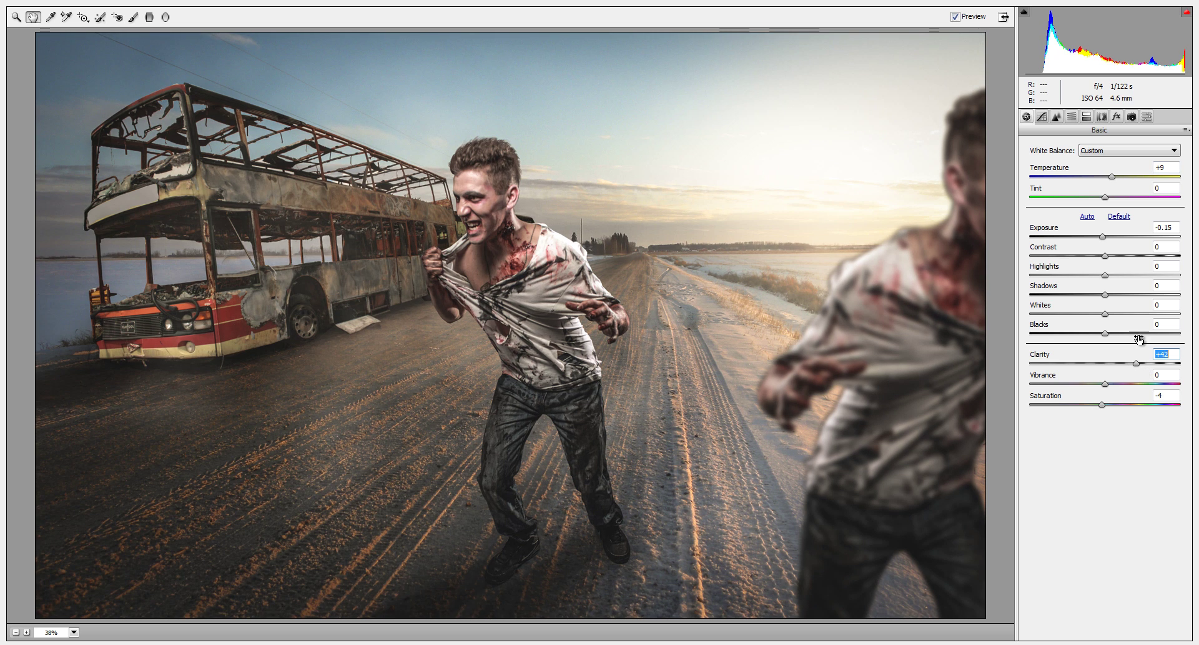
# Add Detail sharpening and open the Shadows up to +92.
pyautogui.click(1056, 117)
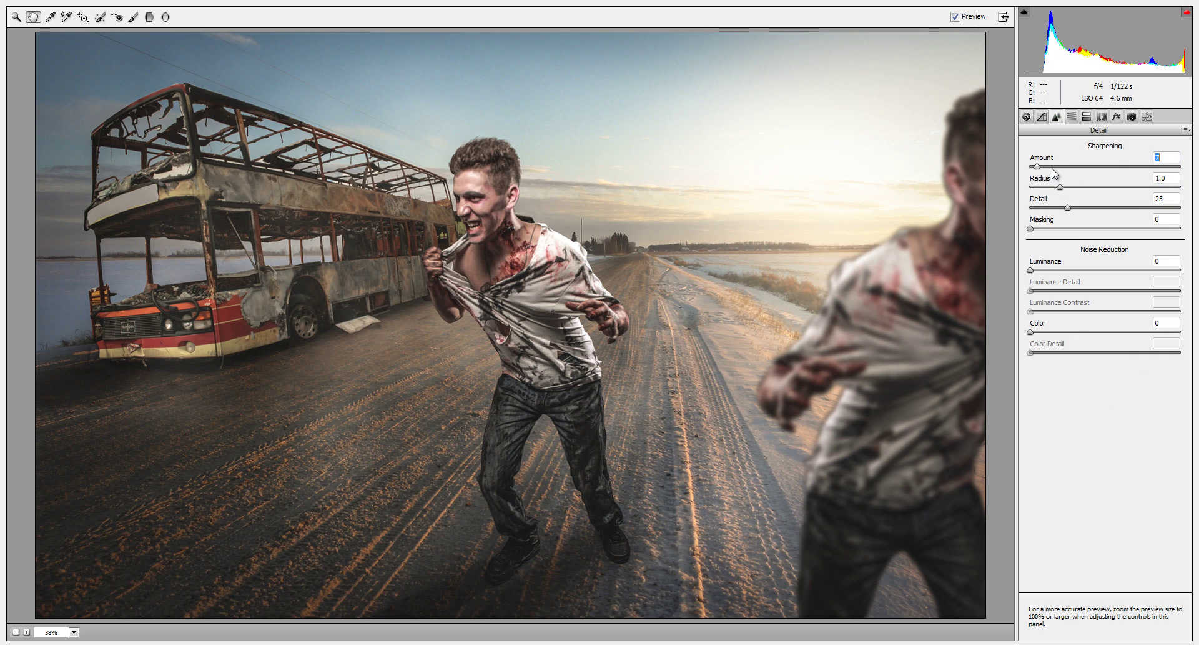
pyautogui.moveTo(1056, 170); pyautogui.dragTo(1093, 181)
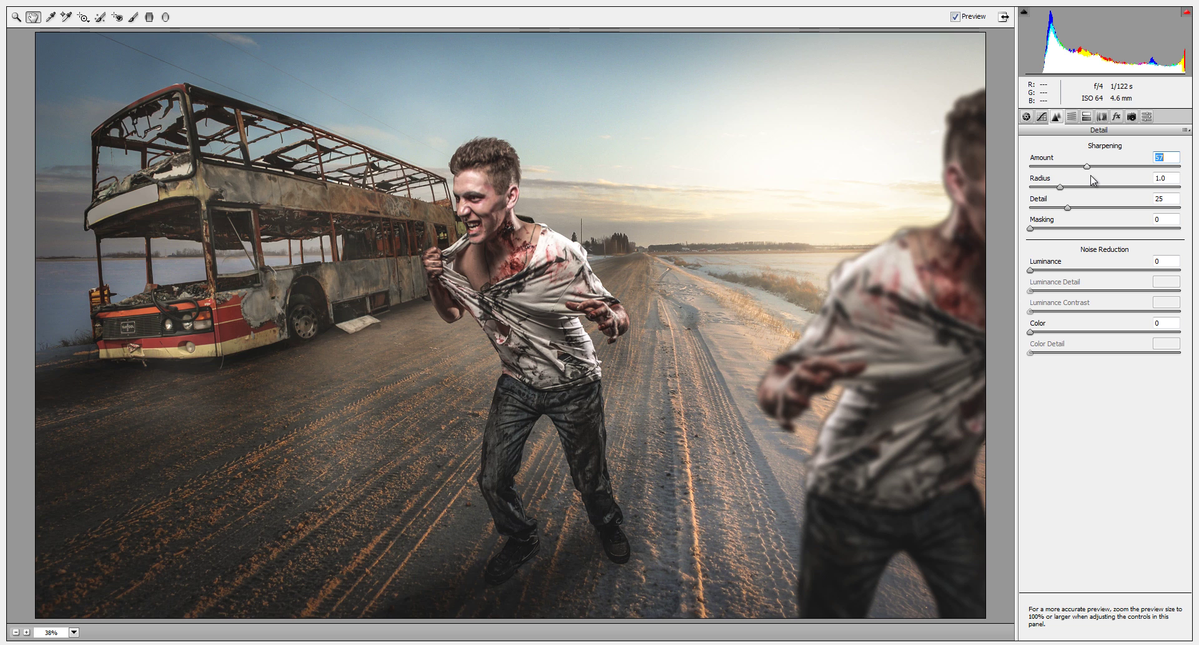
pyautogui.click(1027, 117)
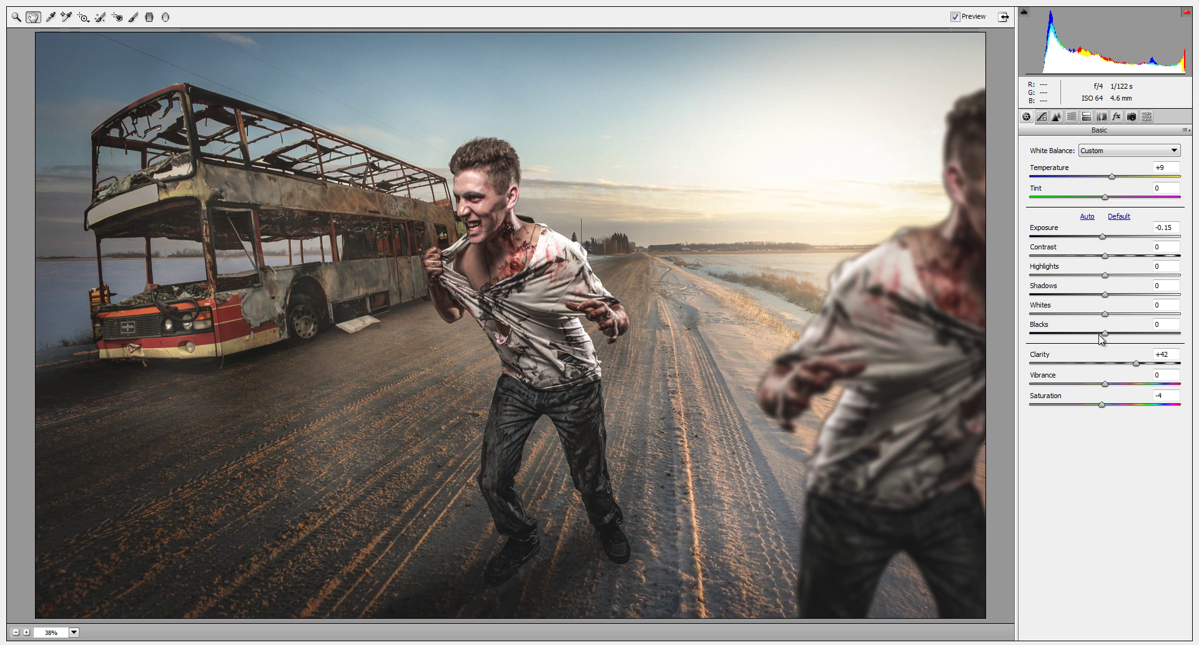
pyautogui.moveTo(1106, 294); pyautogui.dragTo(1188, 310)
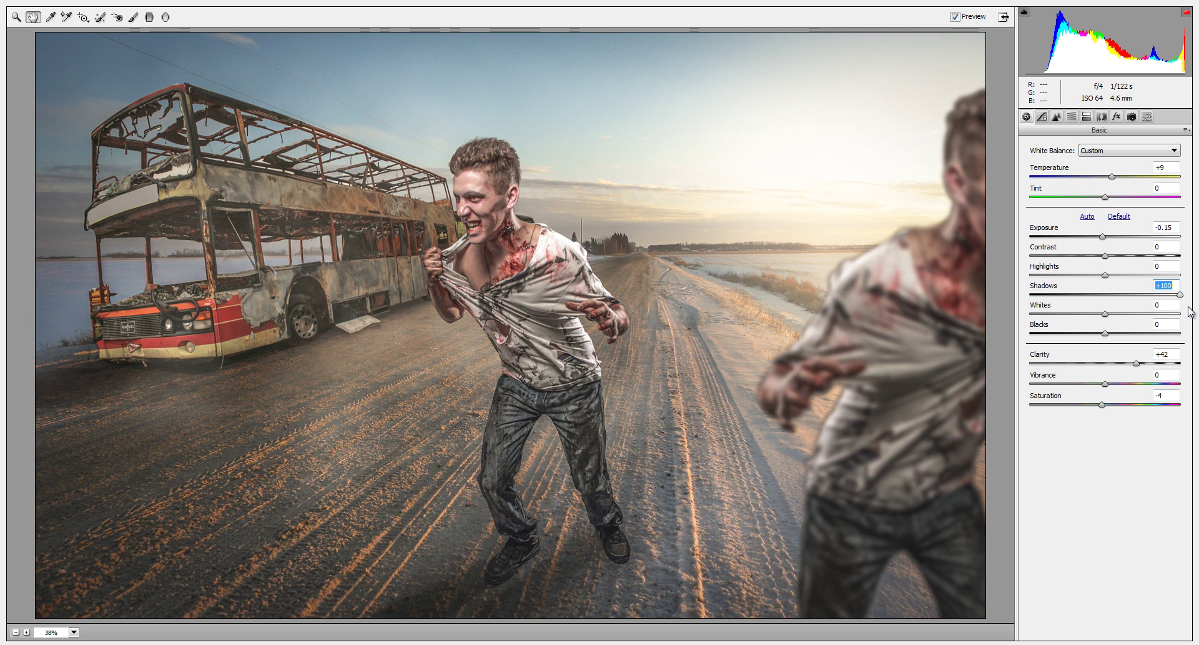
pyautogui.moveTo(1190, 310); pyautogui.dragTo(1175, 312)
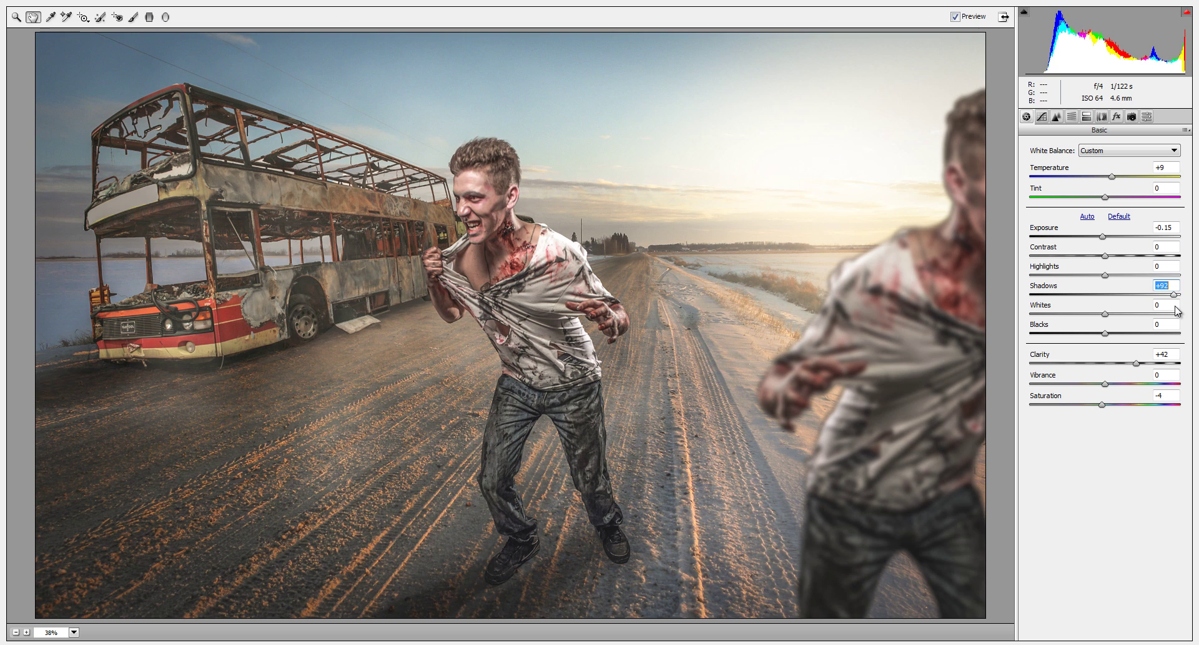
# Reshape the point tone curve, pulling the lower point down to darken the tones.
pyautogui.click(1042, 116)
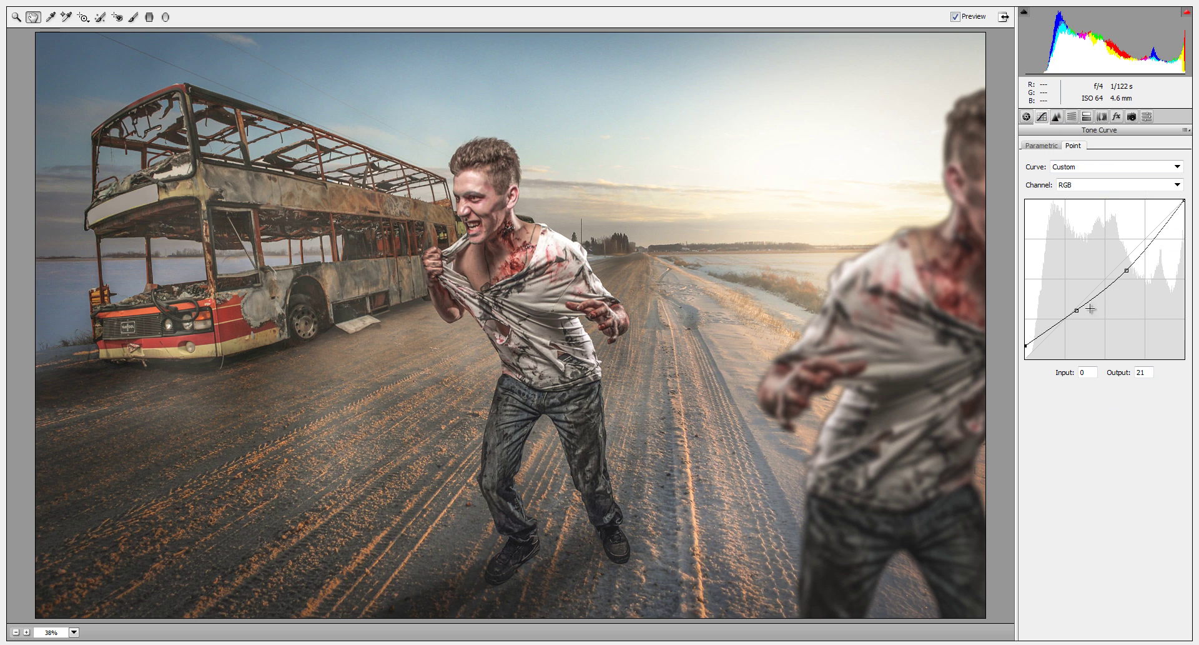
pyautogui.moveTo(1129, 272); pyautogui.dragTo(1132, 276)
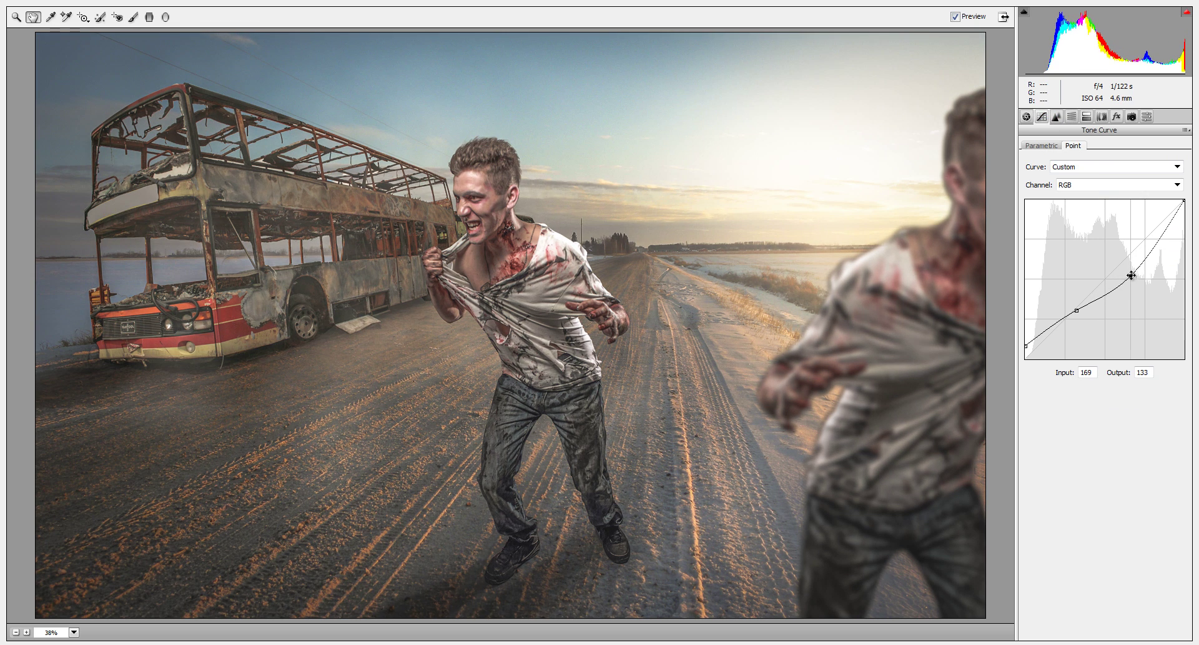
pyautogui.click(1077, 310)
pyautogui.moveTo(1077, 311); pyautogui.dragTo(1026, 352)
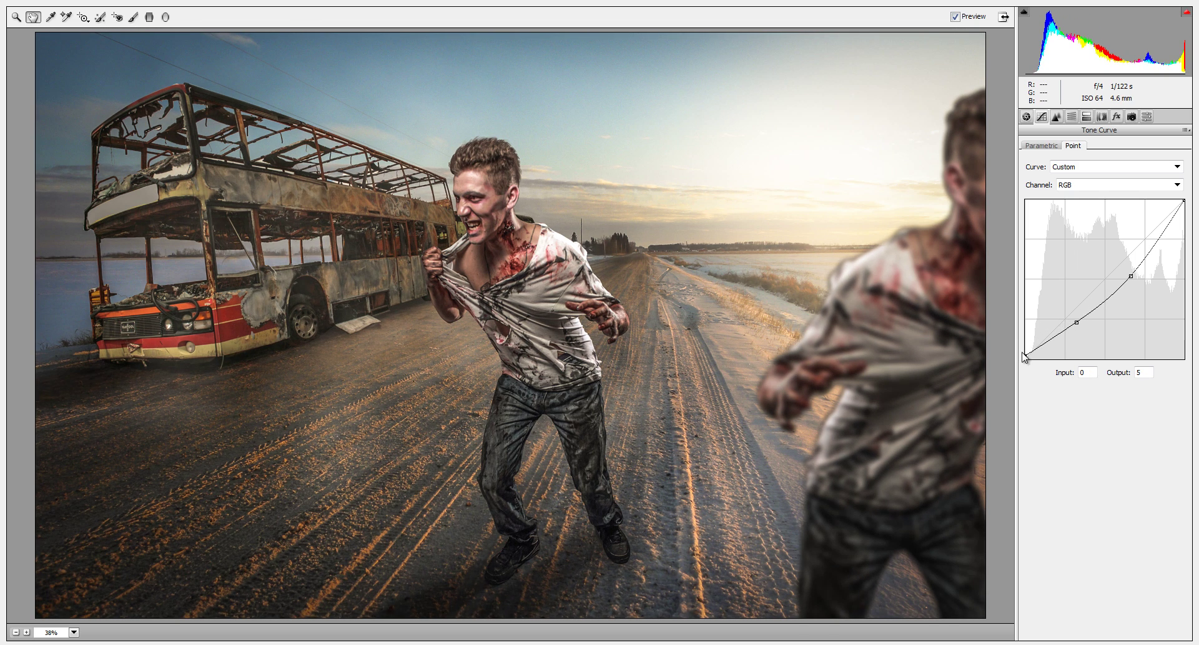
pyautogui.moveTo(1132, 275); pyautogui.dragTo(1130, 273)
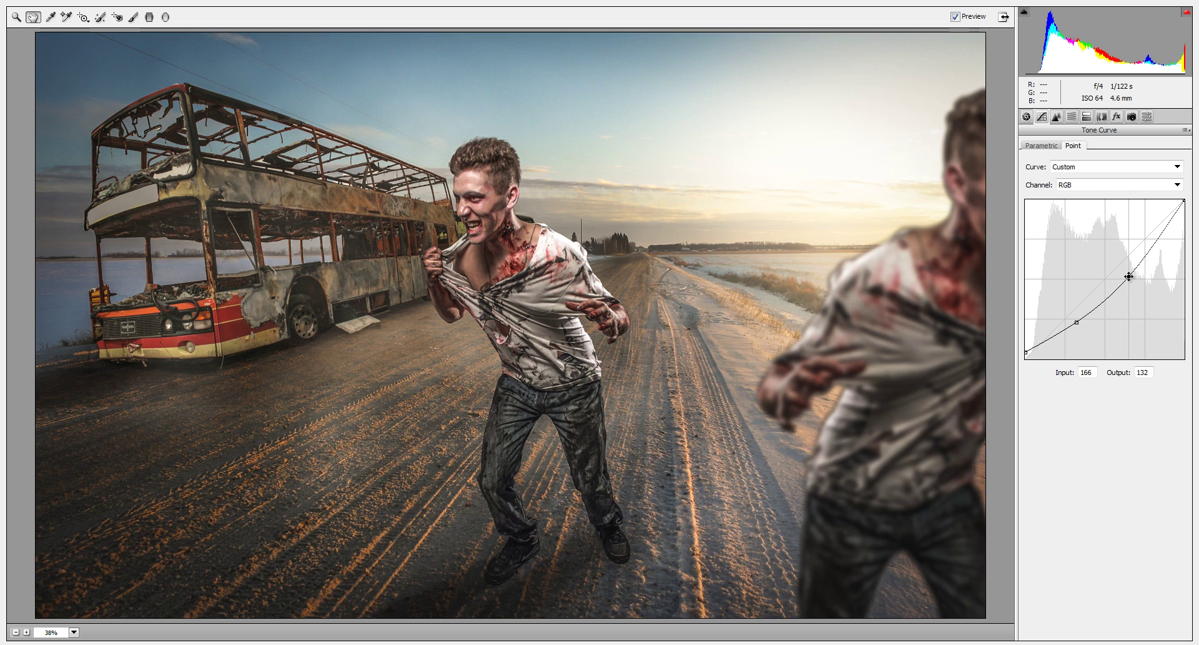
# Push Shadows up, set Saturation -27, Highlights -80 and Whites +41.
pyautogui.click(1025, 118)
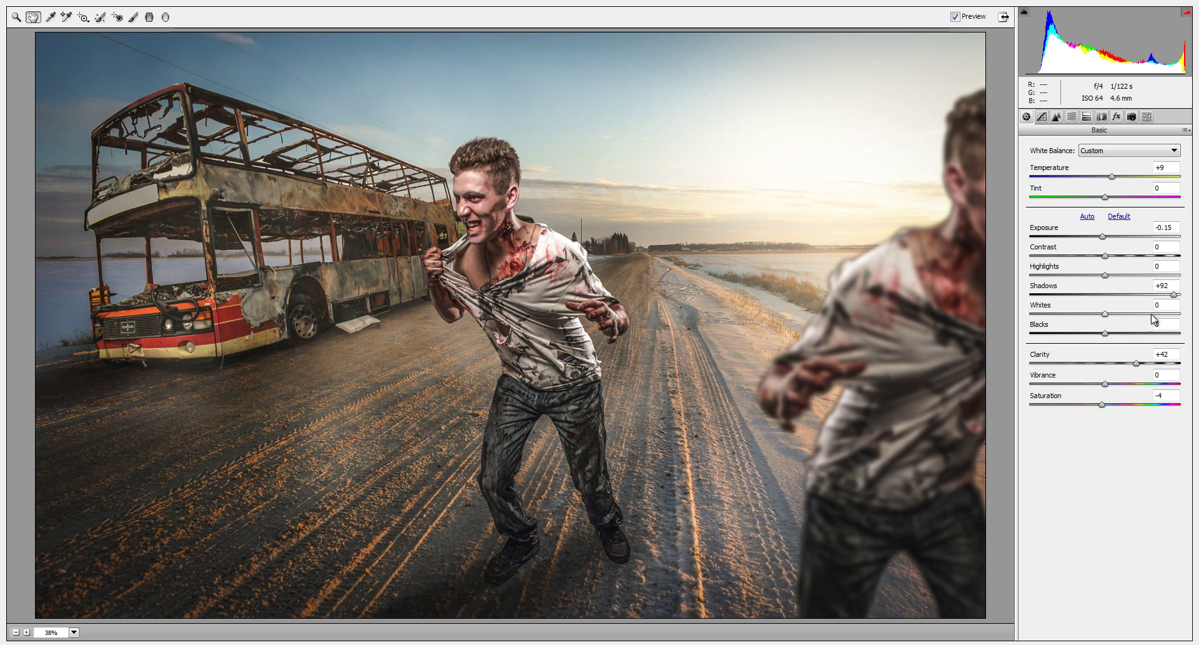
pyautogui.moveTo(1175, 294)
pyautogui.mouseDown()
pyautogui.moveTo(1185, 295)
pyautogui.moveTo(1172, 297)
pyautogui.mouseUp()
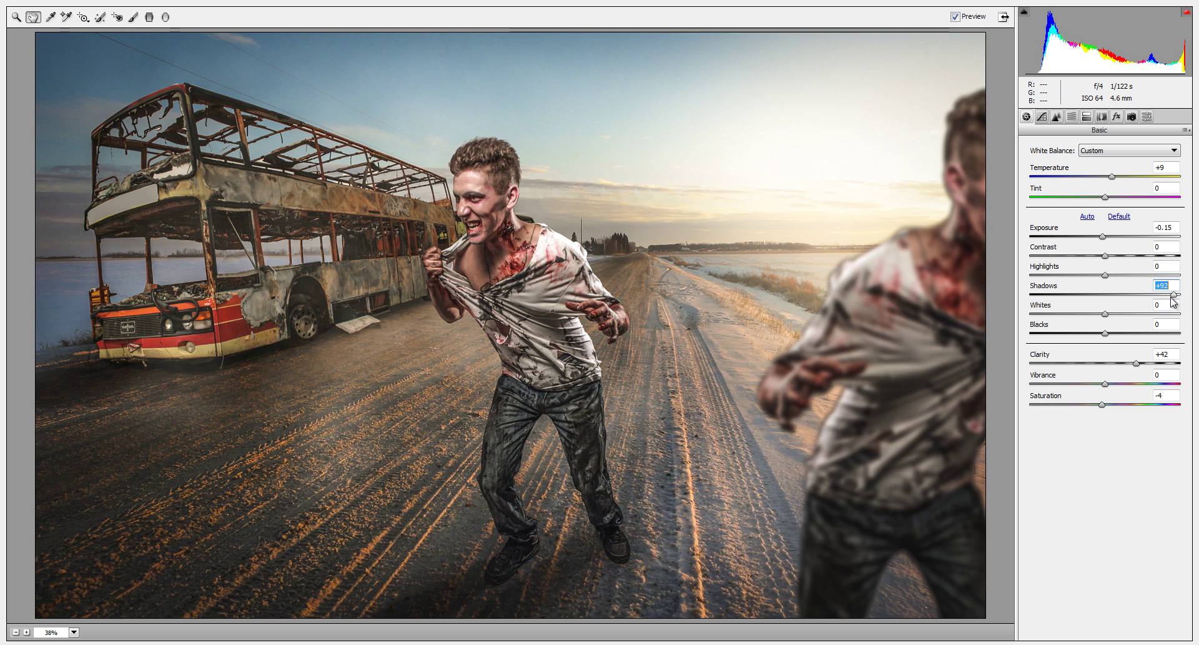
pyautogui.moveTo(1102, 404); pyautogui.dragTo(1085, 405)
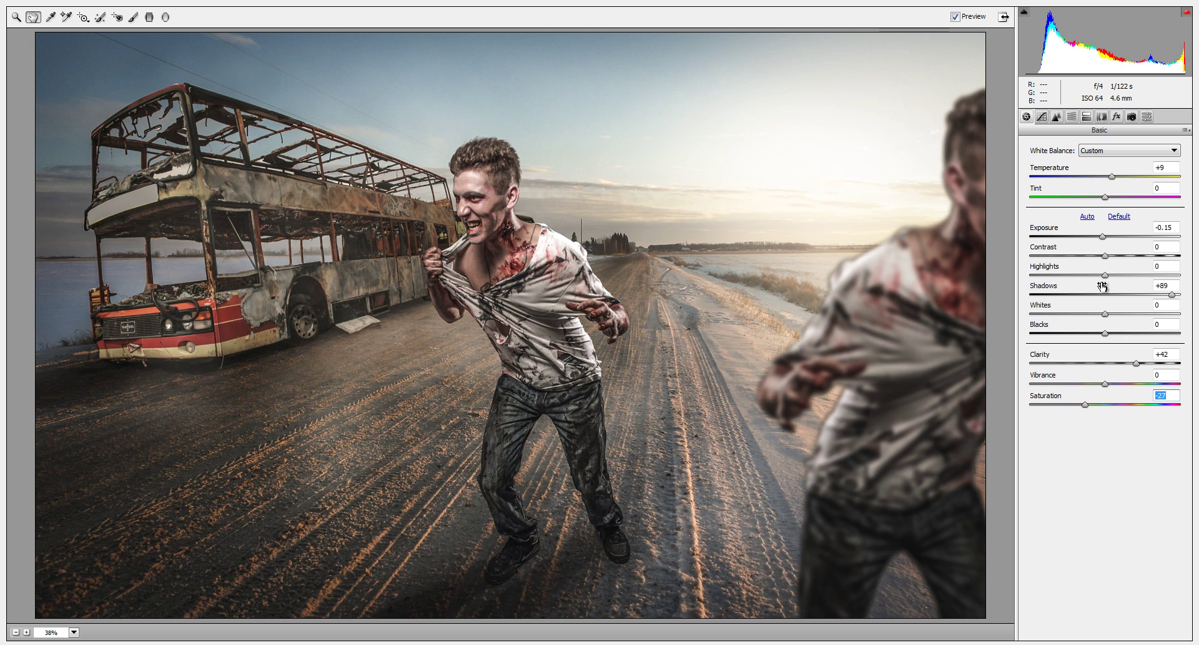
pyautogui.moveTo(1104, 275)
pyautogui.mouseDown()
pyautogui.moveTo(1012, 272)
pyautogui.moveTo(1045, 275)
pyautogui.mouseUp()
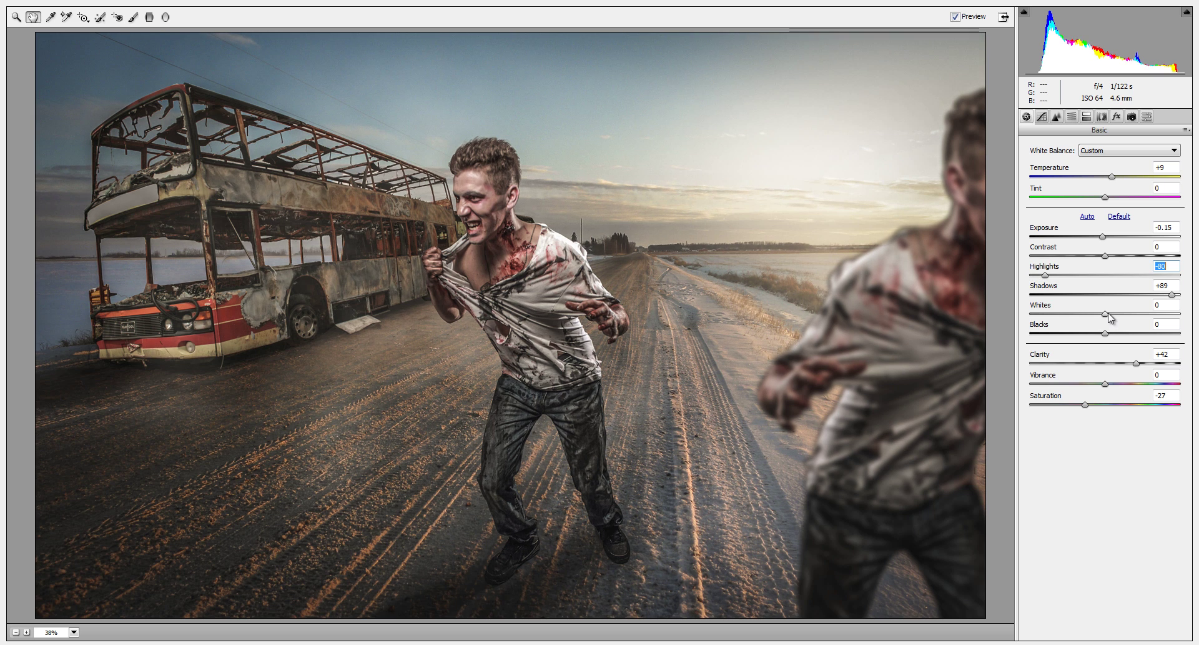
pyautogui.moveTo(1105, 313); pyautogui.dragTo(1141, 314)
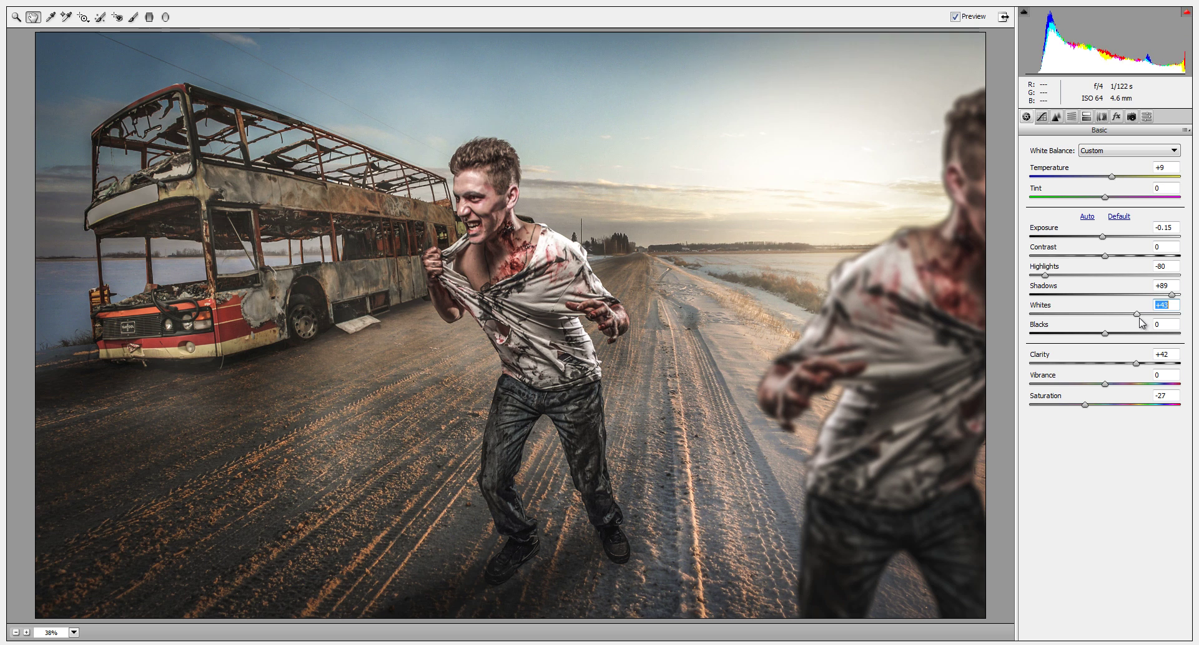
pyautogui.moveTo(1142, 313); pyautogui.dragTo(1135, 313)
# Lower Clarity to +13, raise sharpening Amount to 65 and lift the curve's black point to 17.
pyautogui.click(1136, 363)
pyautogui.moveTo(1136, 363); pyautogui.dragTo(1115, 363)
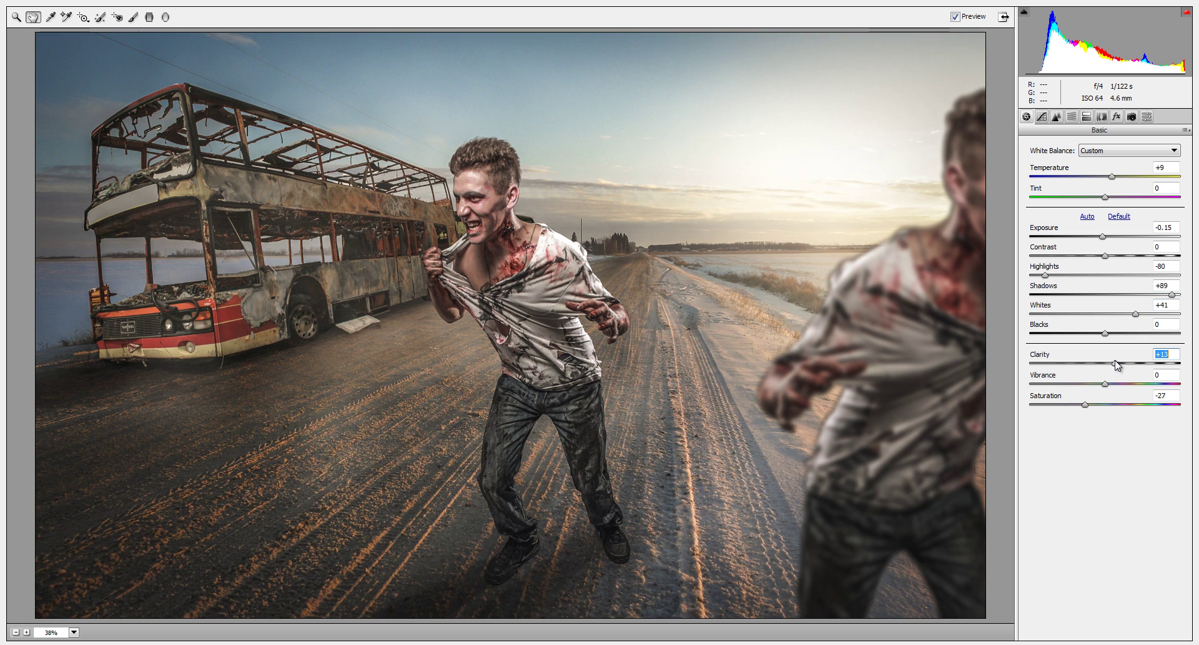
pyautogui.click(1056, 116)
pyautogui.moveTo(1055, 166); pyautogui.dragTo(1087, 167)
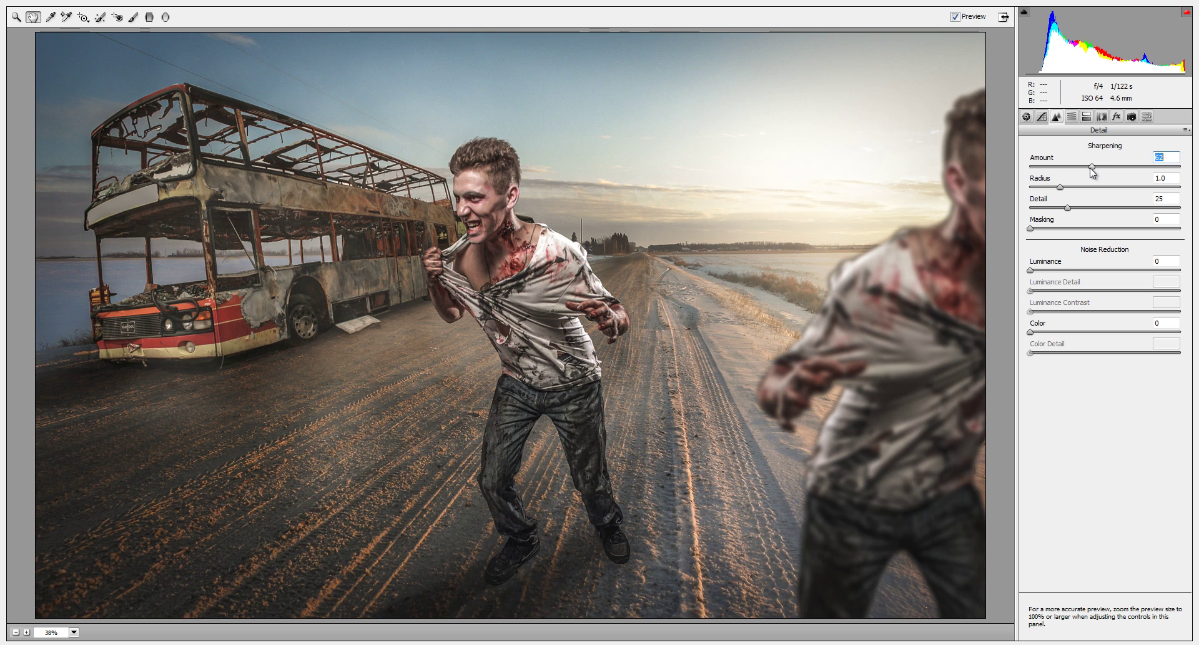
pyautogui.click(1026, 117)
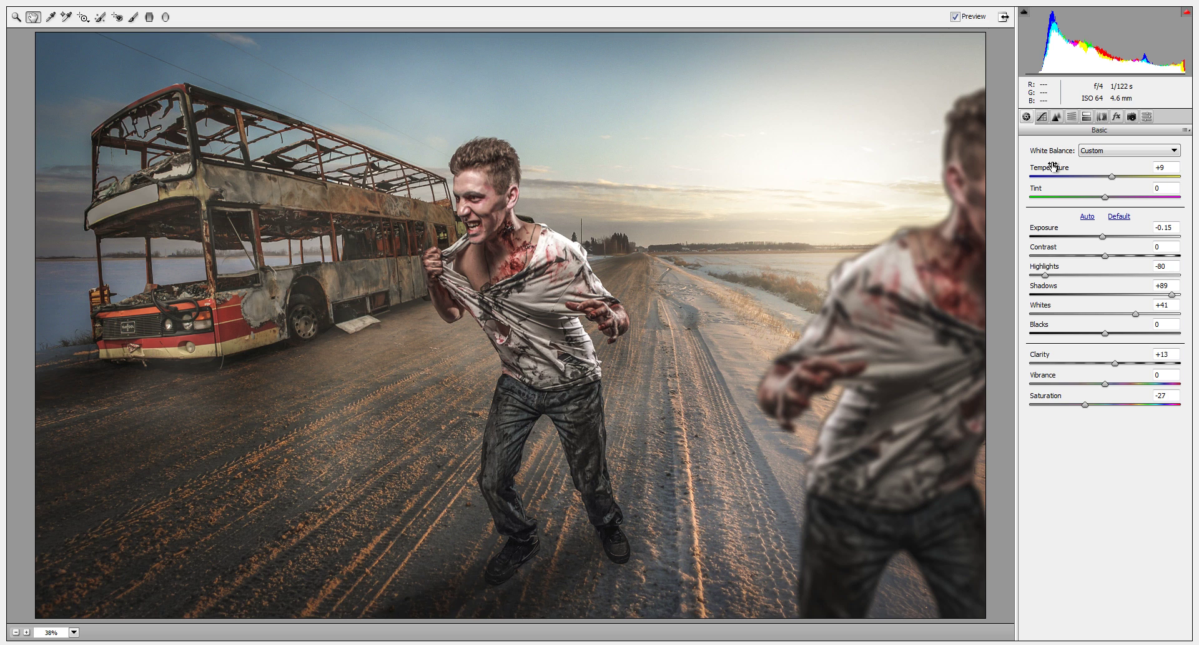
pyautogui.click(1041, 117)
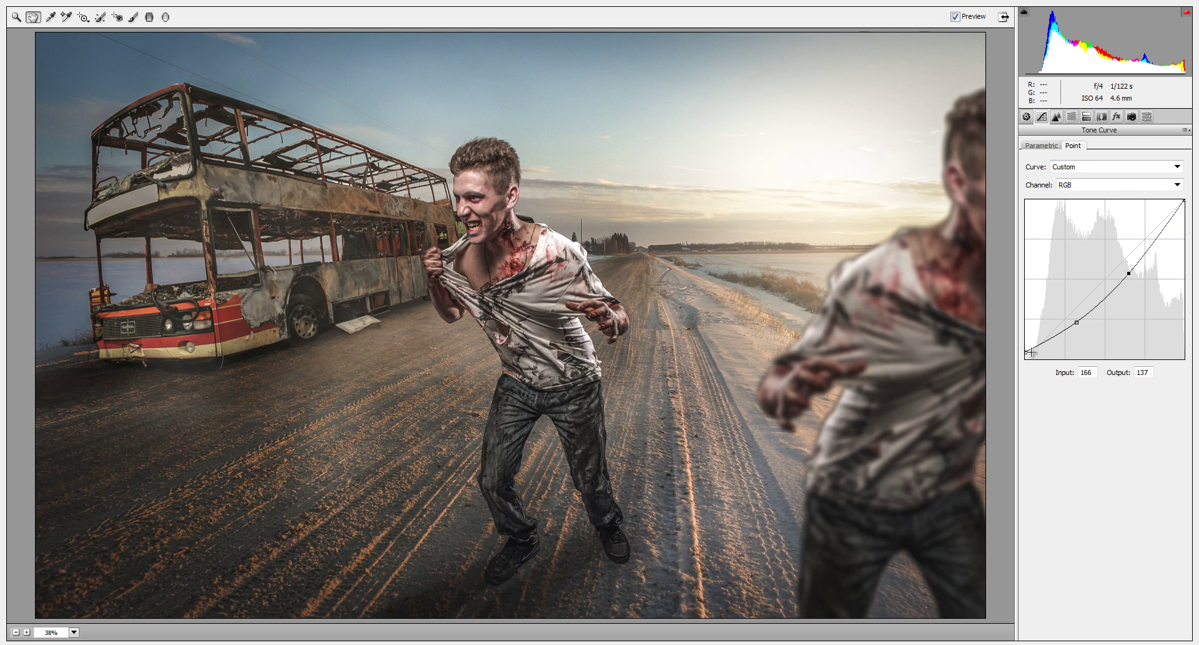
pyautogui.moveTo(1026, 357); pyautogui.dragTo(1024, 347)
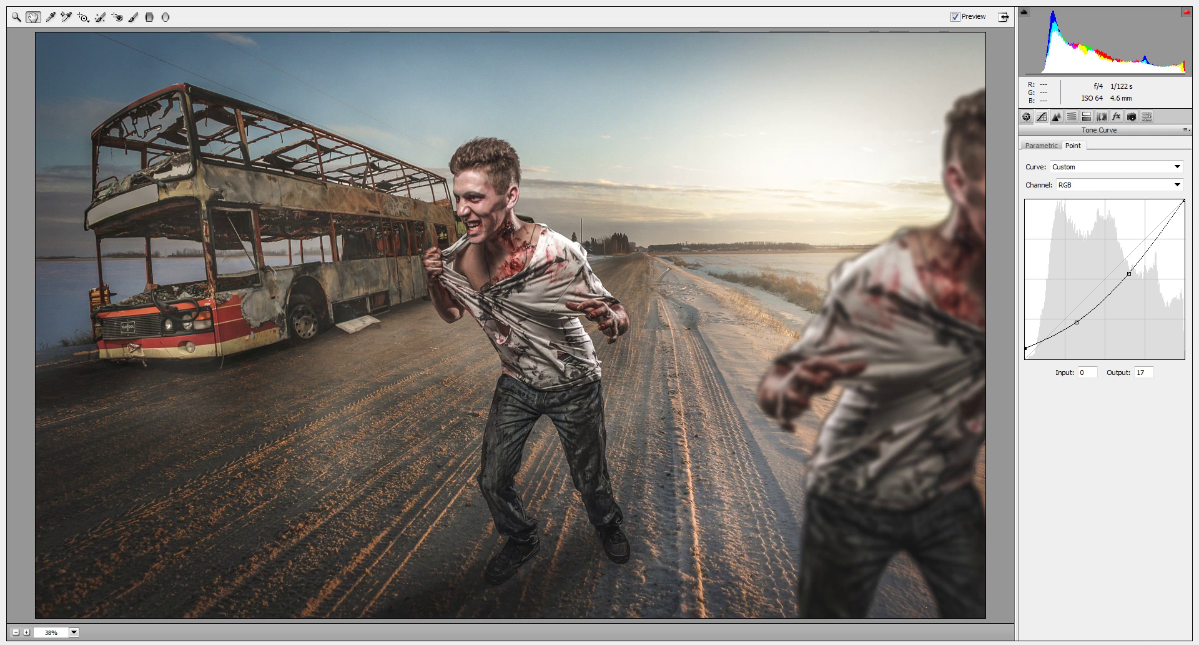
# Apply the Camera Raw grade, compare Layer 12 on and off, duplicate it, and launch Color Efex Pro 4.
pyautogui.press('Return')
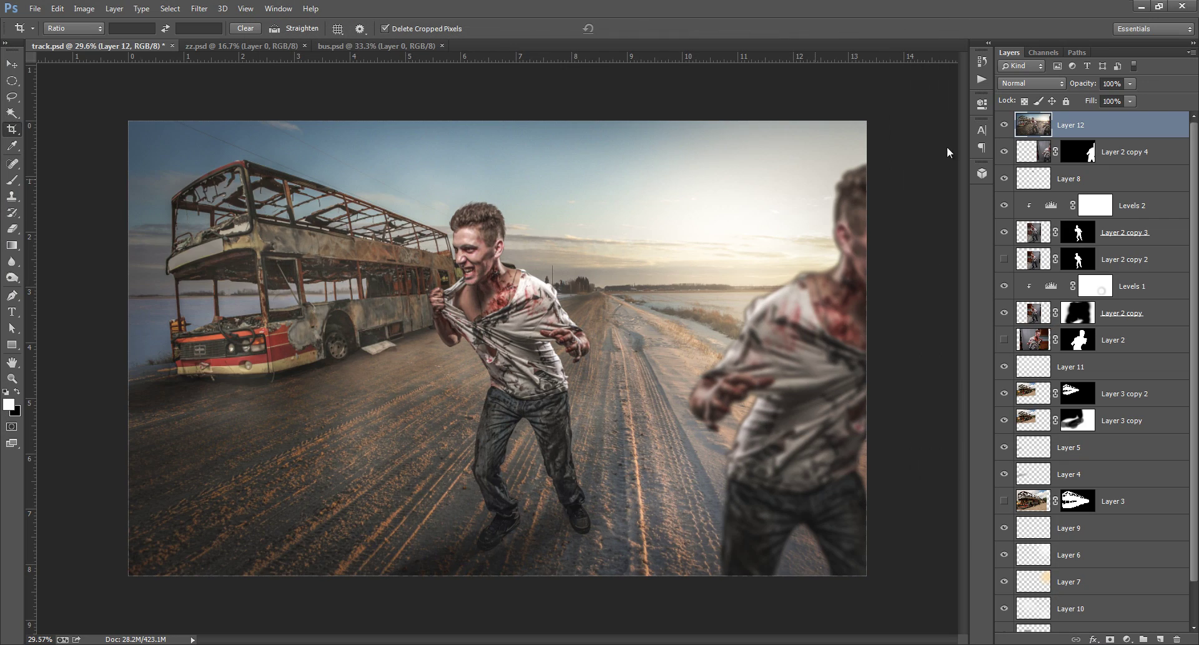
pyautogui.click(1003, 125)
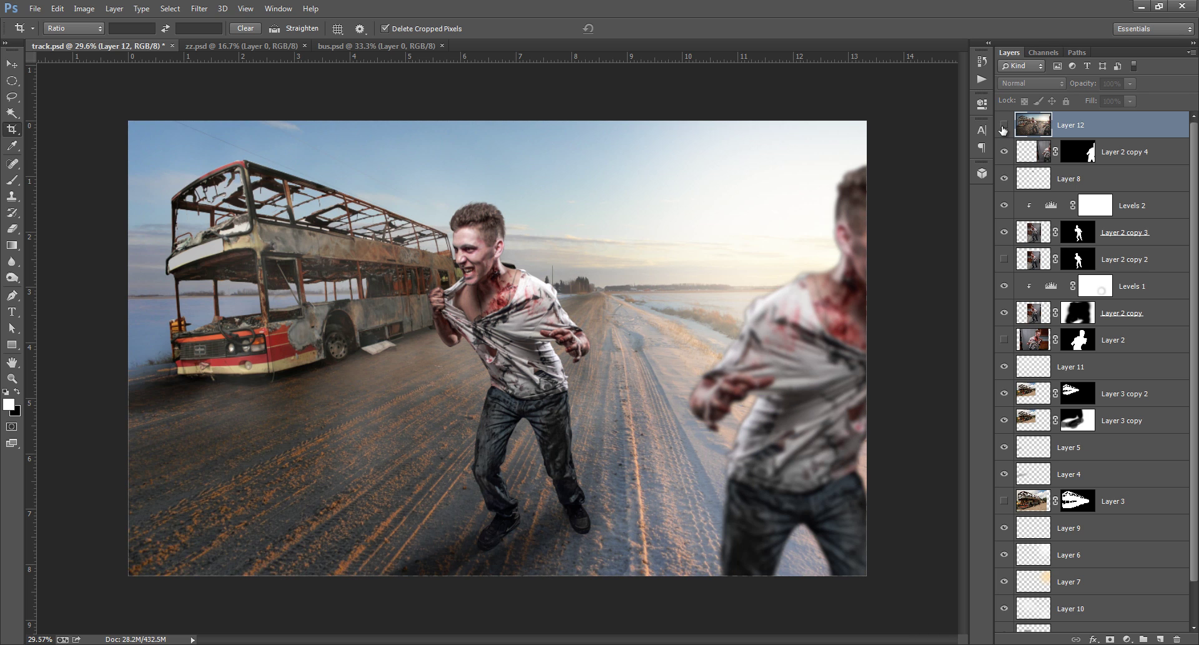
pyautogui.click(1003, 126)
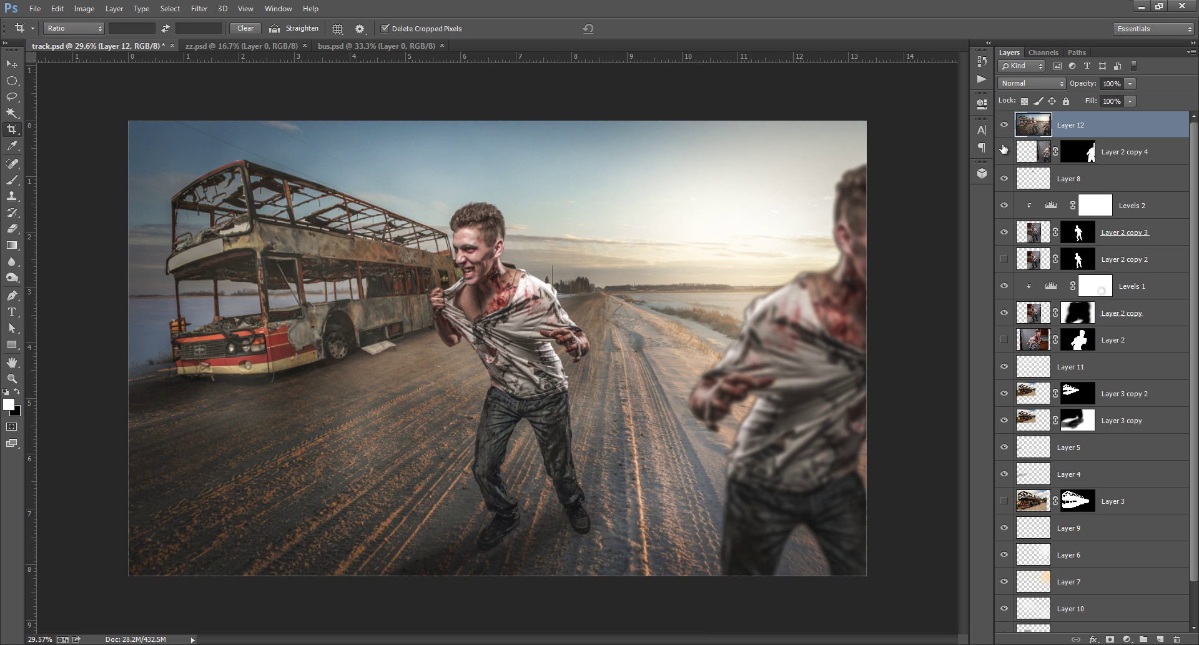
pyautogui.hotkey('ctrl', 'j')
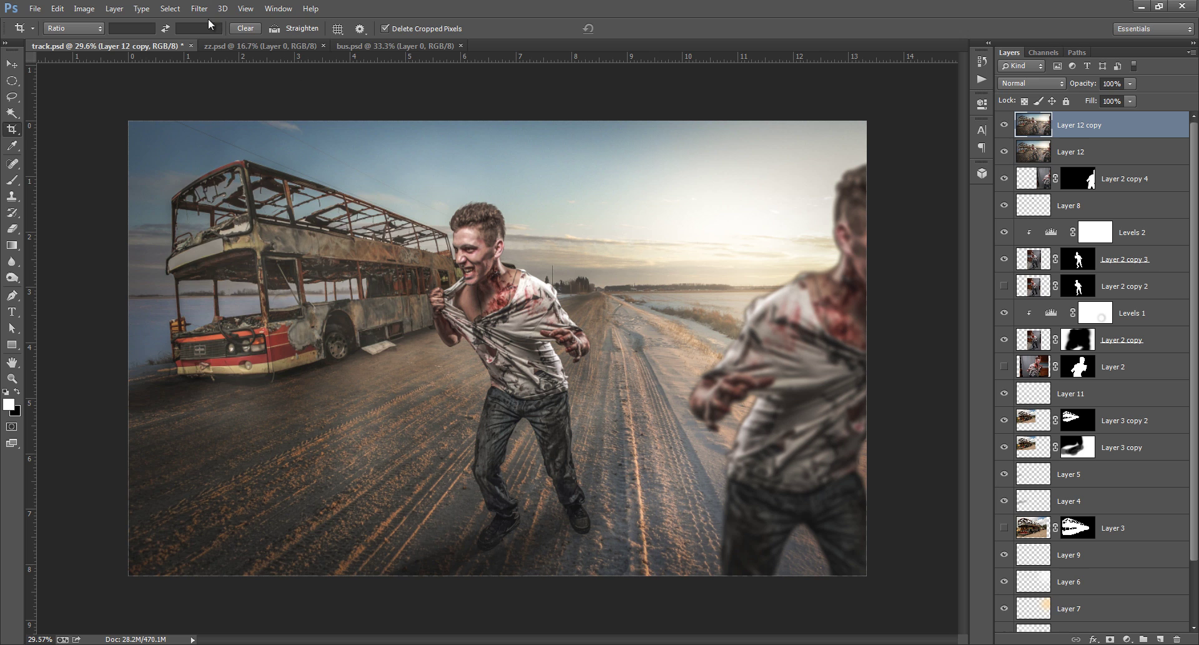
pyautogui.click(200, 9)
pyautogui.moveTo(227, 385)
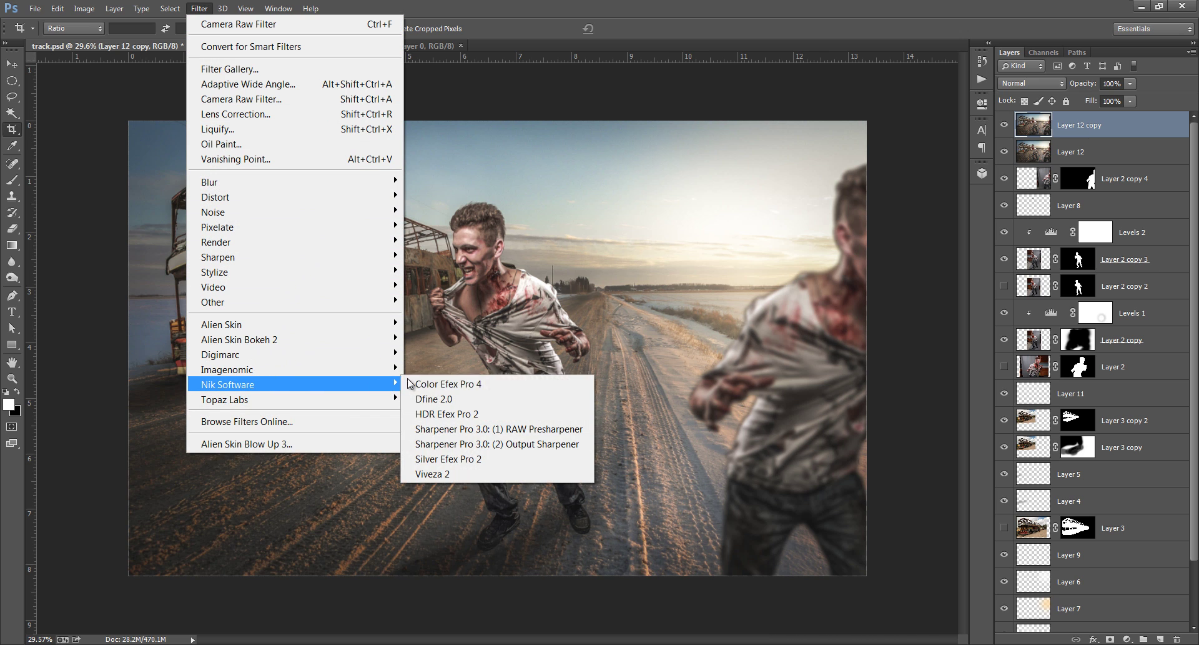
pyautogui.click(455, 381)
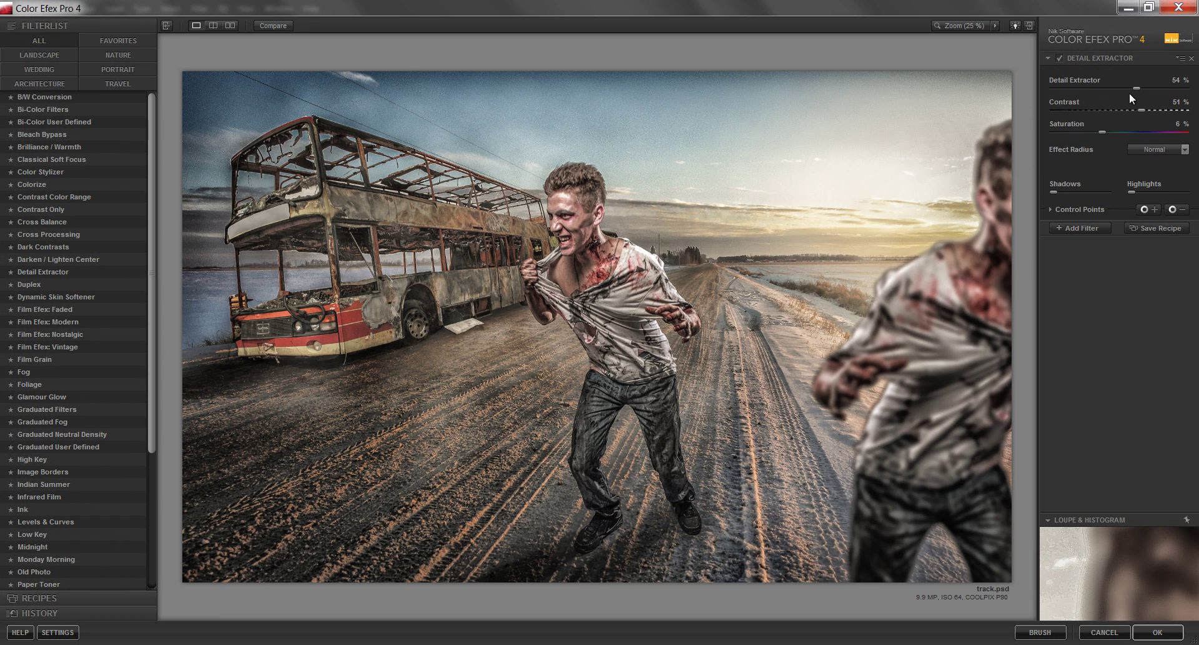
# Lower Detail Extractor to 11% with 1% contrast, then add Cross Processing using method Y06.
pyautogui.click(1071, 89)
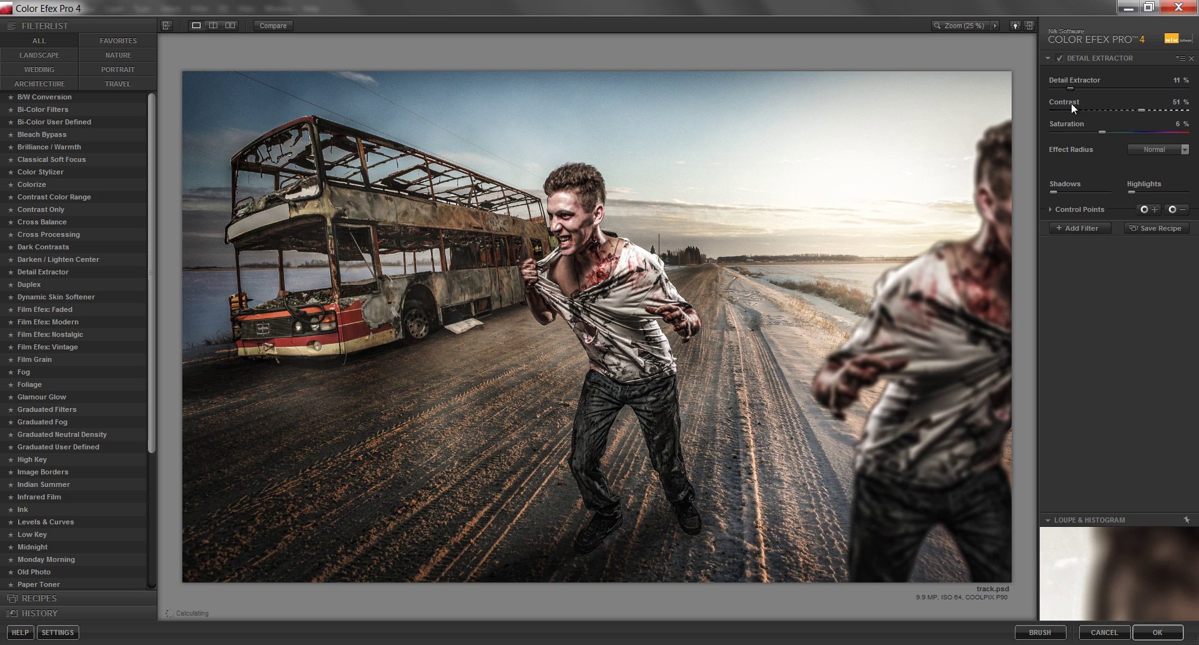
pyautogui.moveTo(1135, 109); pyautogui.dragTo(1098, 110)
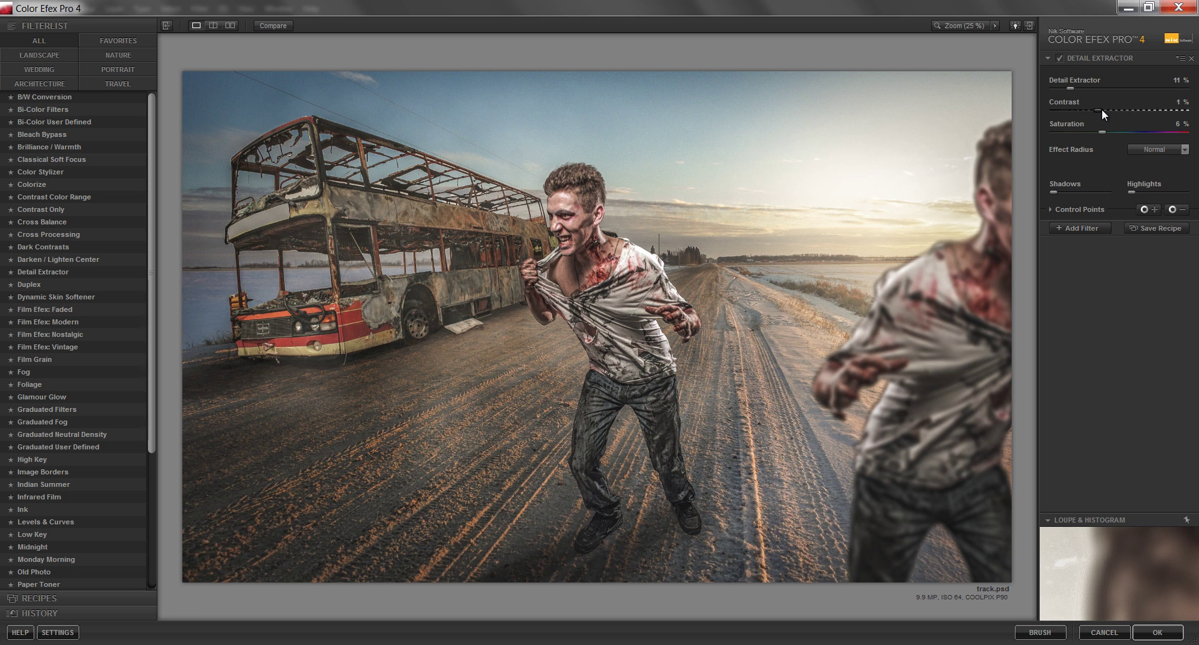
pyautogui.click(1089, 229)
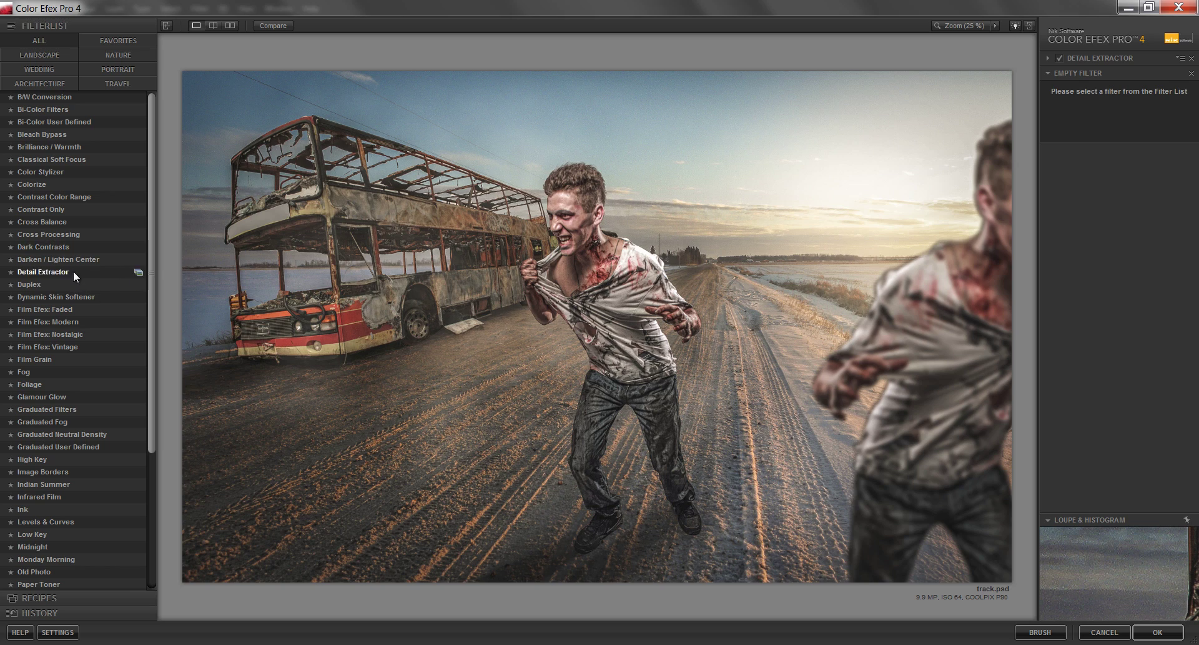
pyautogui.click(58, 235)
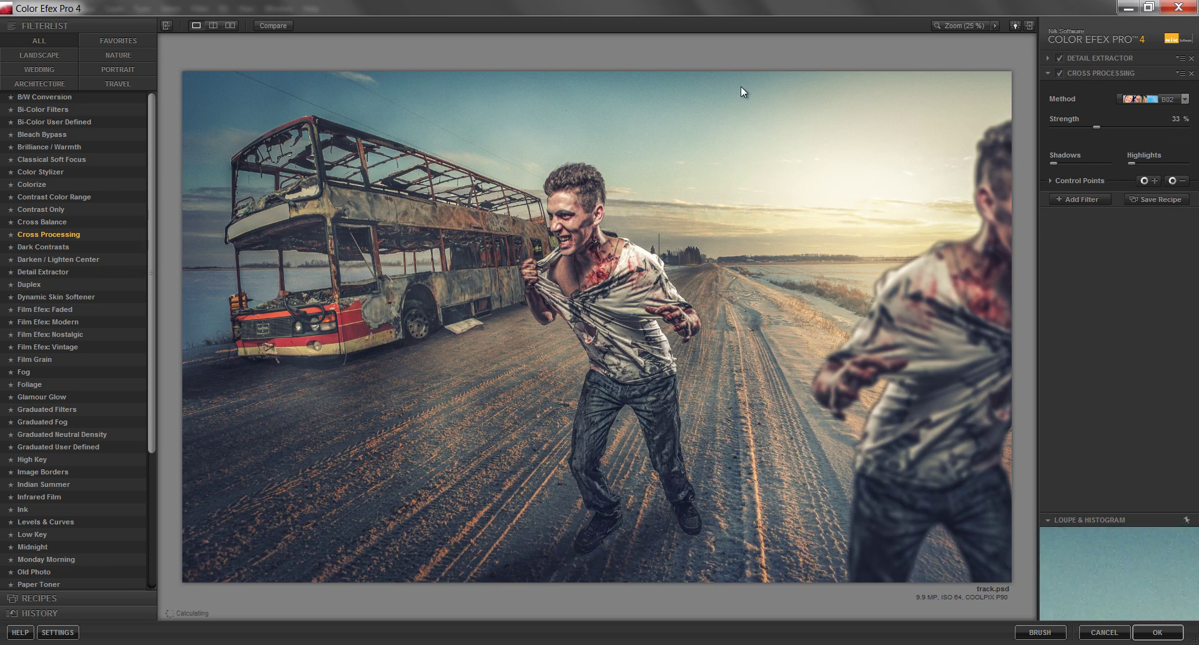
pyautogui.click(1149, 100)
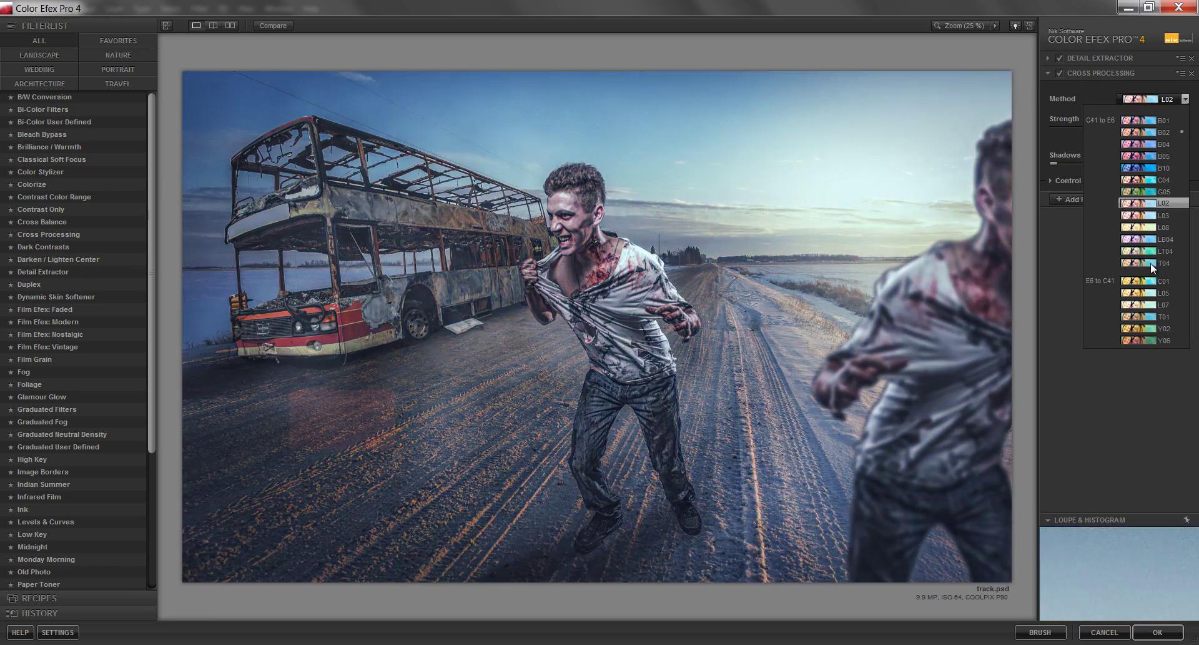
pyautogui.click(1161, 341)
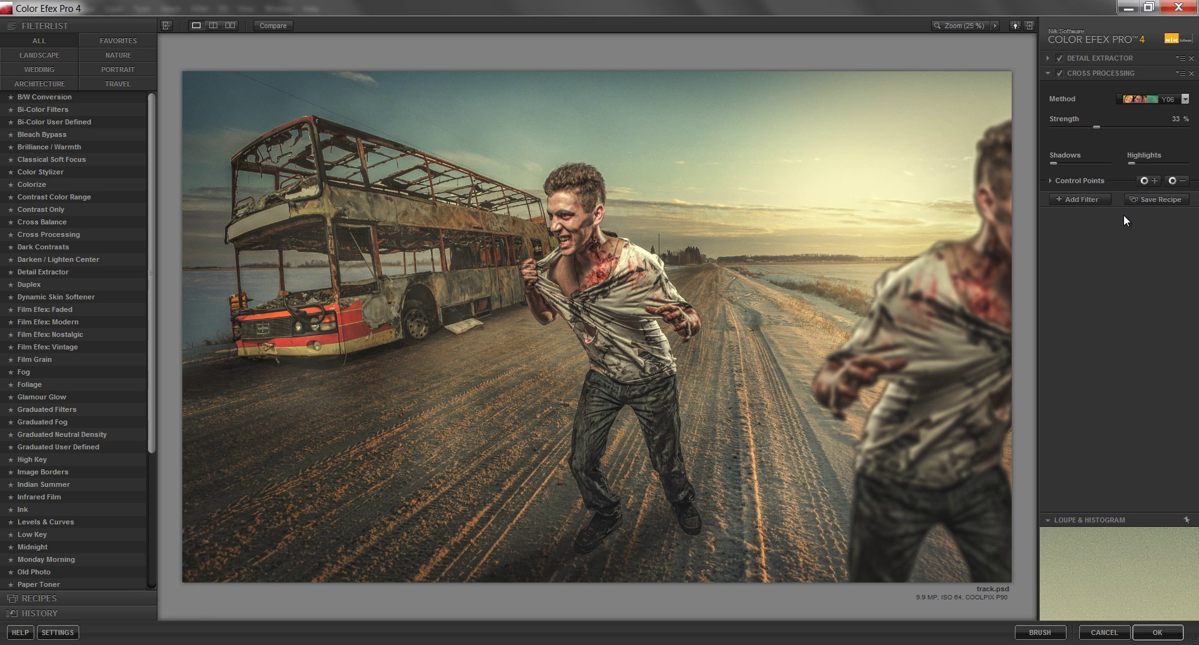
pyautogui.click(1093, 200)
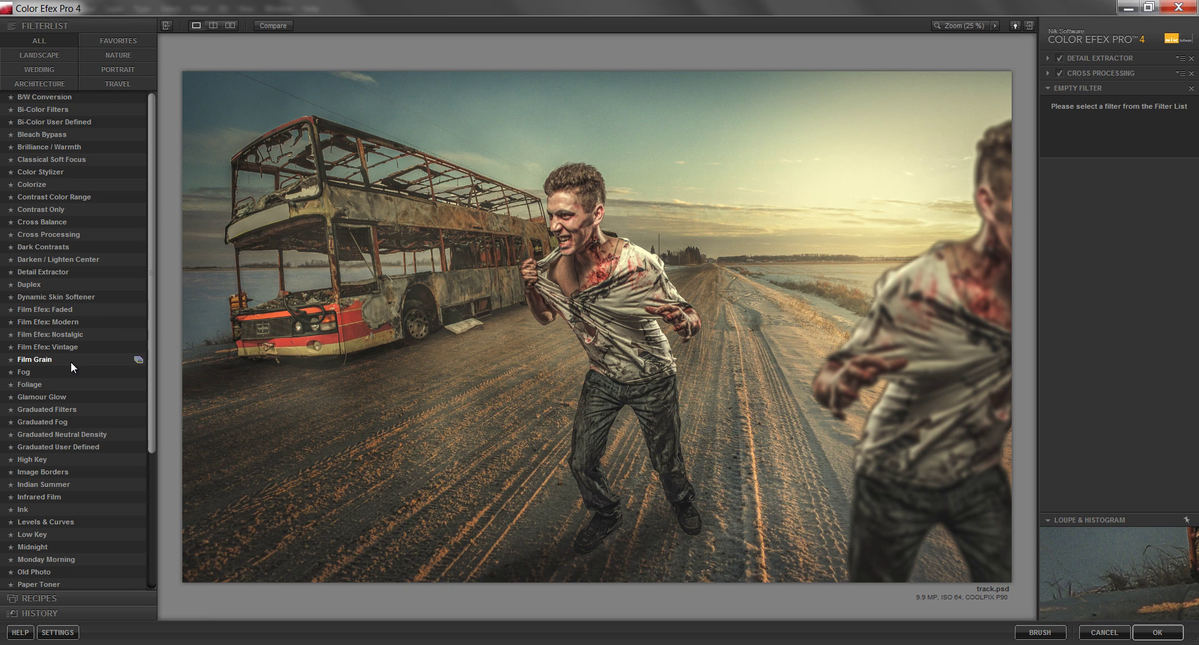
# Add a Fog filter at 6% intensity and return the Color Efex stack to Photoshop.
pyautogui.click(35, 371)
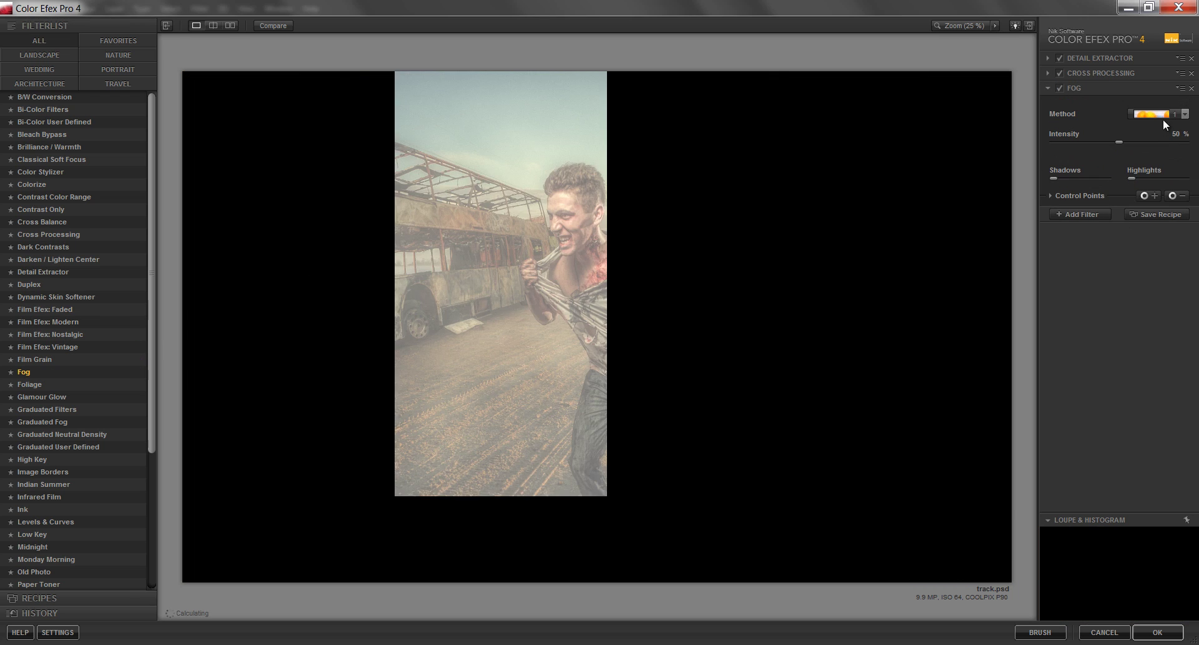
pyautogui.moveTo(1114, 144)
pyautogui.mouseDown()
pyautogui.moveTo(1061, 143)
pyautogui.moveTo(1040, 157)
pyautogui.mouseUp()
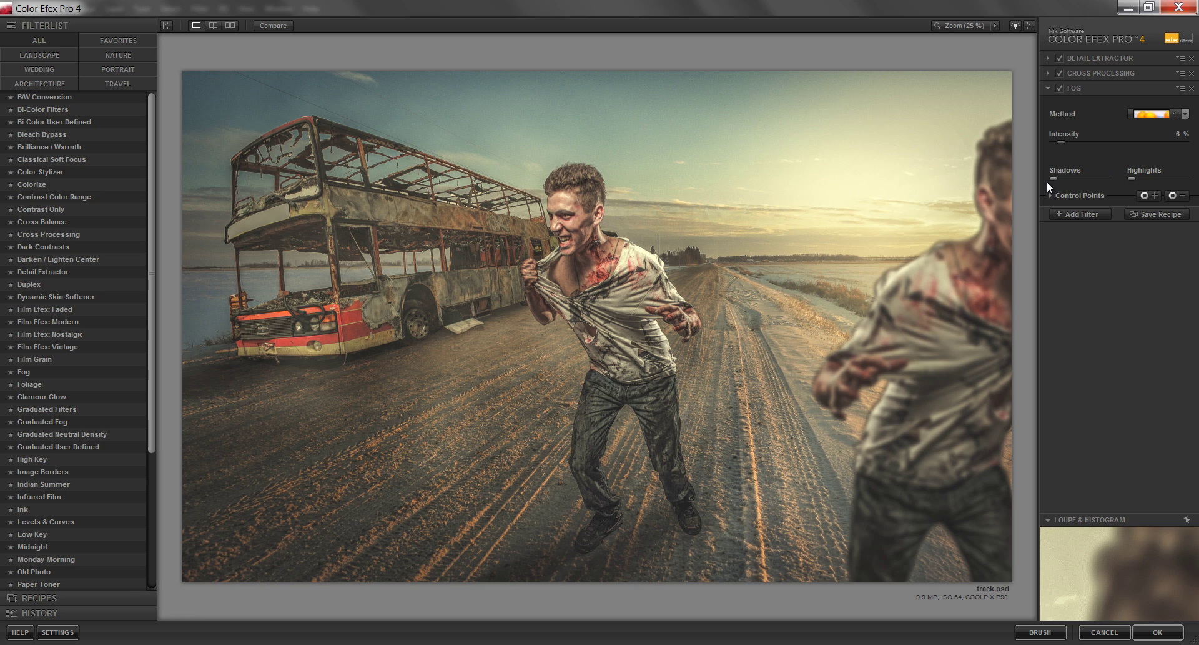
pyautogui.click(1158, 632)
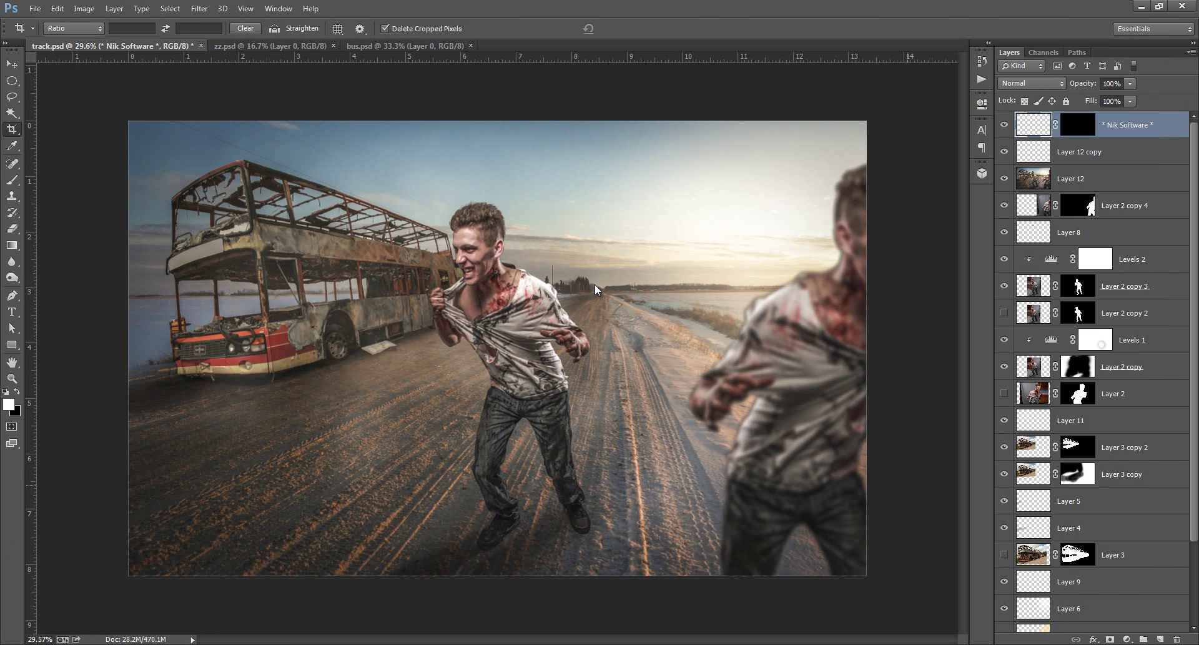